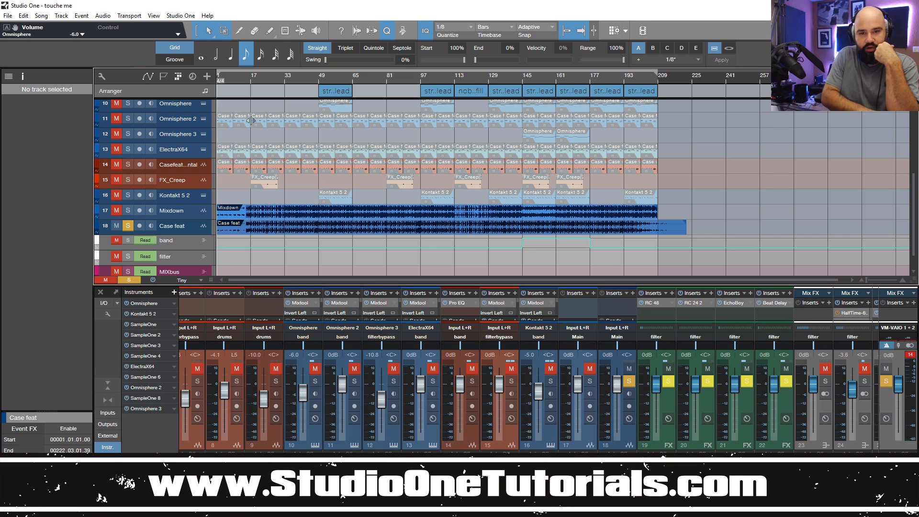
# Step: Play the soloed Case feat mix from the song start and jump ahead to around bar 49
pyautogui.press('space')
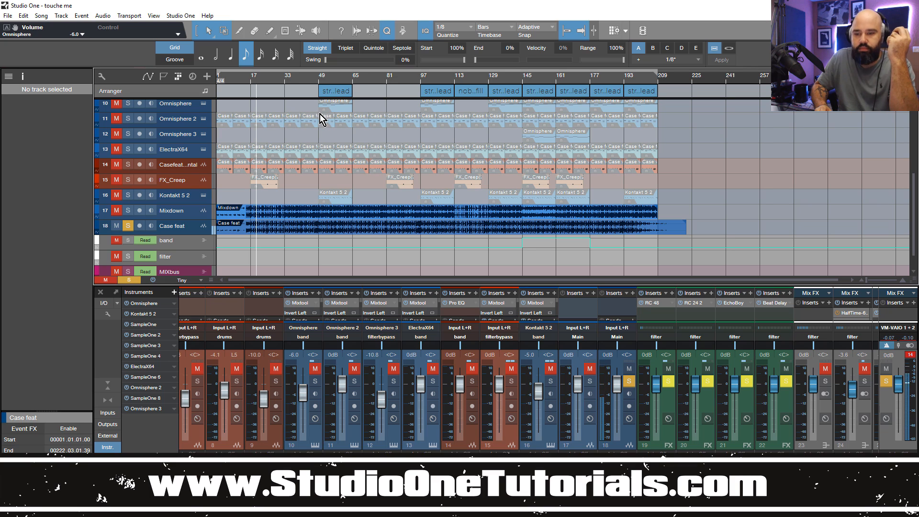
pyautogui.click(320, 80)
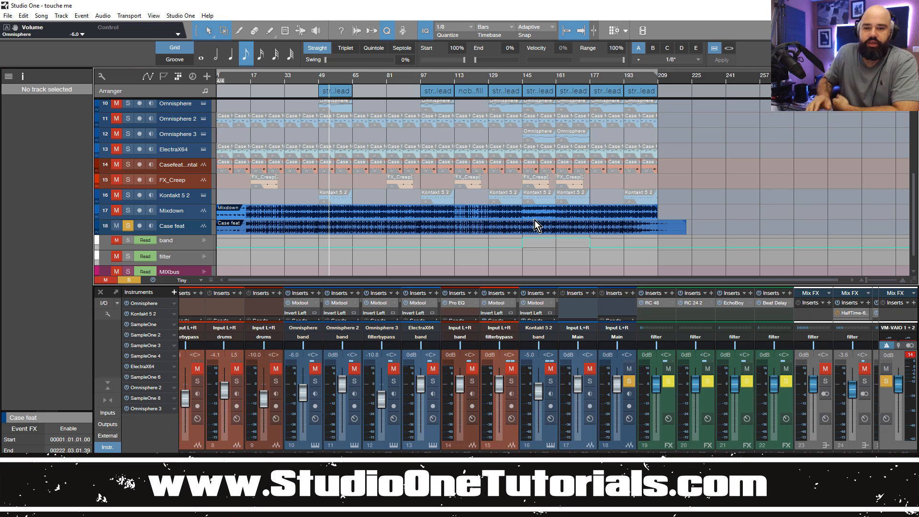
pyautogui.click(362, 82)
pyautogui.press('space')
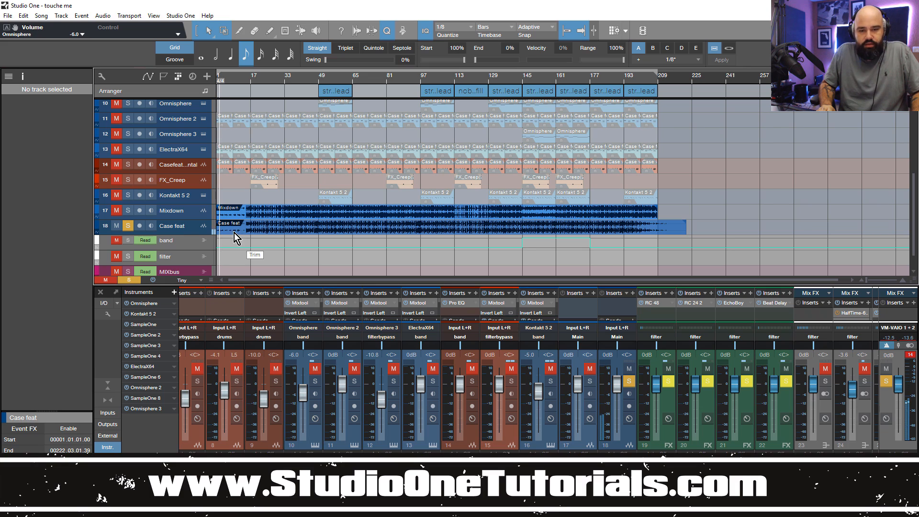
# Step: Open the first ElectraX64 event, covering bars 1 to 8, in the note editor
pyautogui.moveTo(234, 81); pyautogui.dragTo(244, 122)
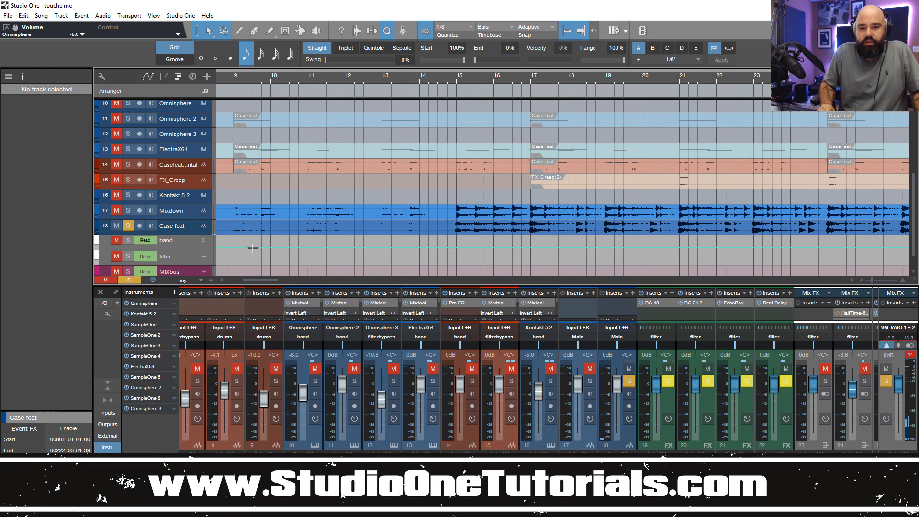
pyautogui.scroll(5, 248, 243)
pyautogui.scroll(-5, 273, 158)
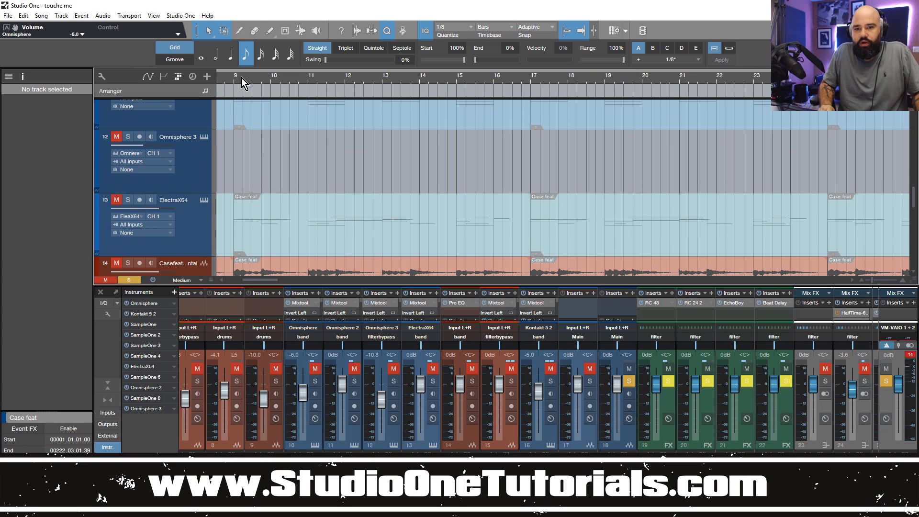
pyautogui.moveTo(242, 80); pyautogui.dragTo(290, 52)
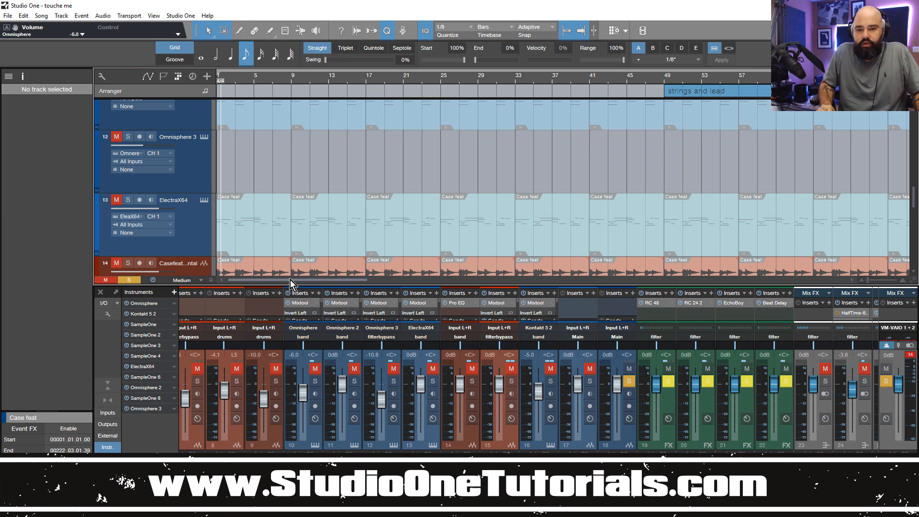
pyautogui.scroll(-1, 258, 168)
pyautogui.scroll(-3, 259, 167)
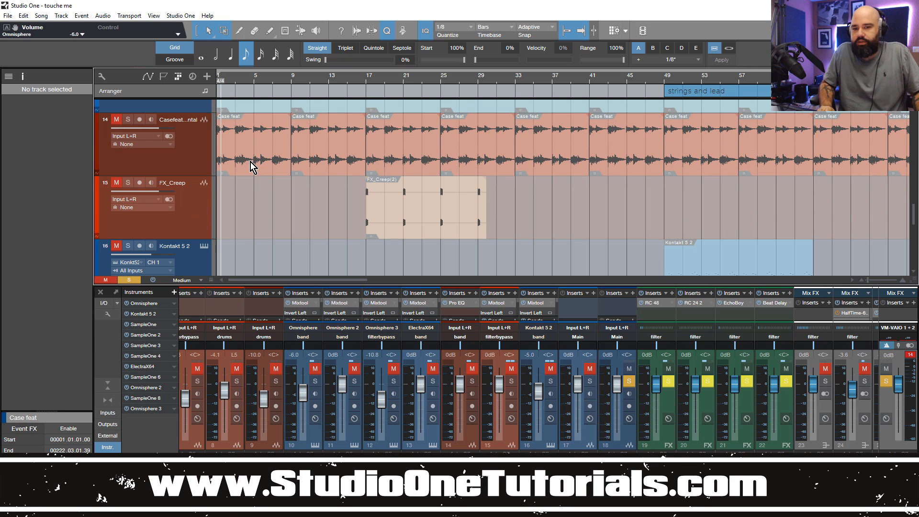
pyautogui.scroll(-1, 264, 157)
pyautogui.scroll(-1, 264, 157)
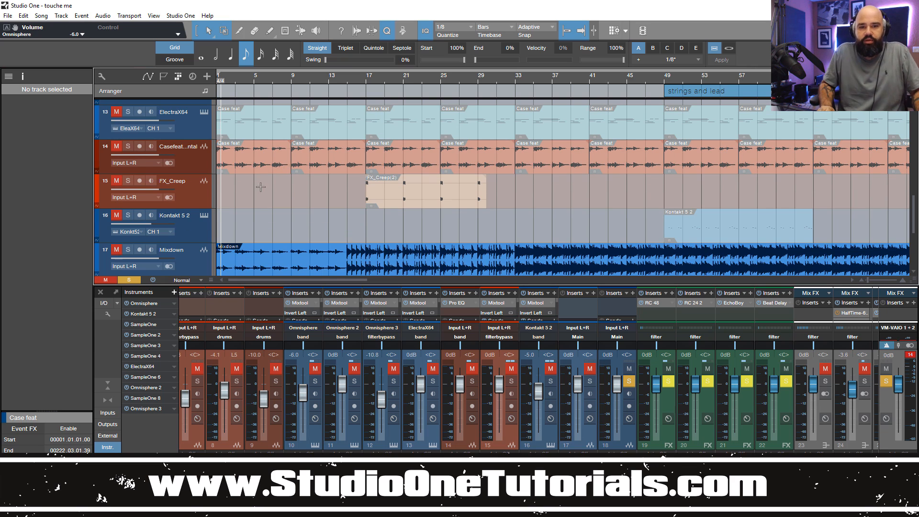
pyautogui.scroll(-2, 270, 178)
pyautogui.scroll(6, 271, 178)
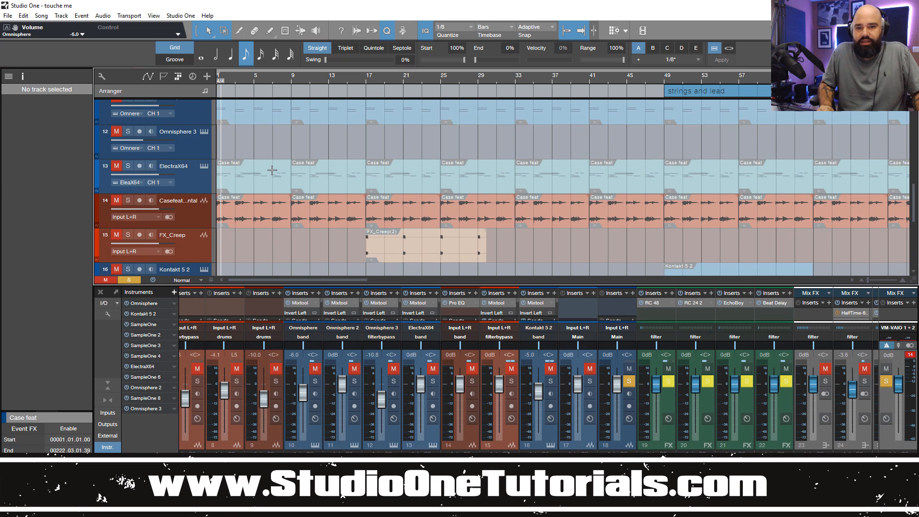
pyautogui.scroll(-2, 273, 175)
pyautogui.doubleClick(267, 187)
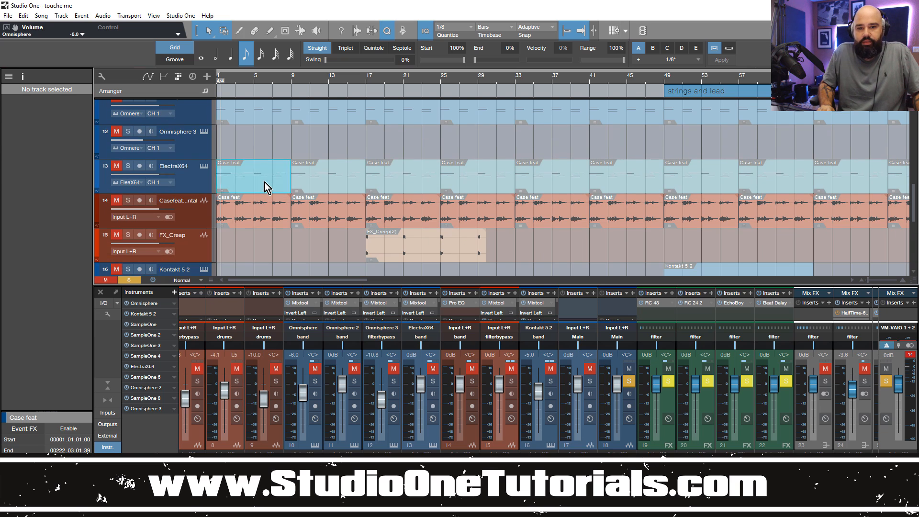
pyautogui.moveTo(306, 278); pyautogui.dragTo(307, 267)
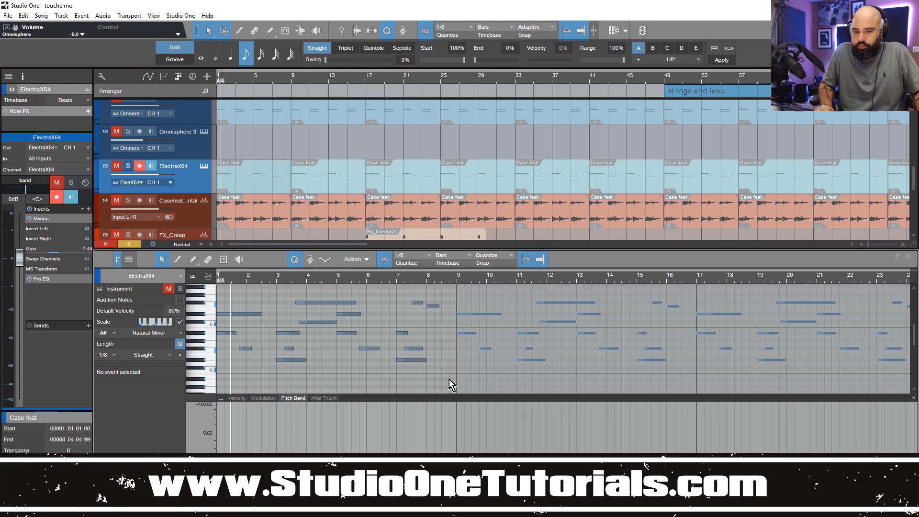
# Step: Select the notes of the first ElectraX64 event in the note editor
pyautogui.moveTo(450, 383); pyautogui.dragTo(240, 290)
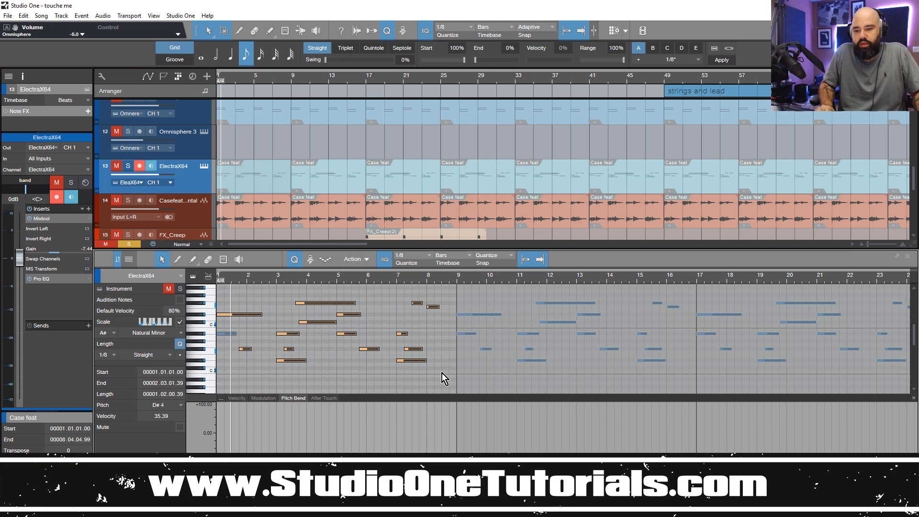
pyautogui.moveTo(441, 373); pyautogui.dragTo(423, 381)
pyautogui.click(257, 295)
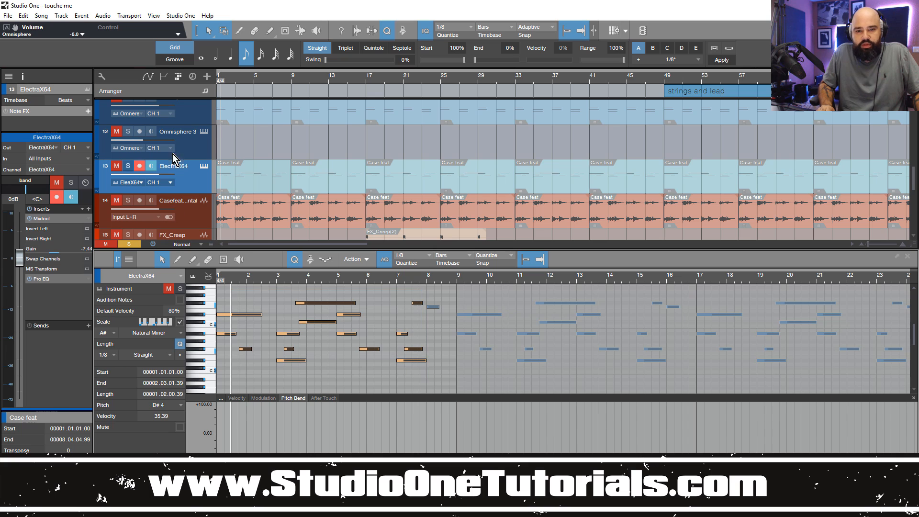
# Step: Solo the ElectraX64 track, unmute its first event and play it back
pyautogui.click(128, 166)
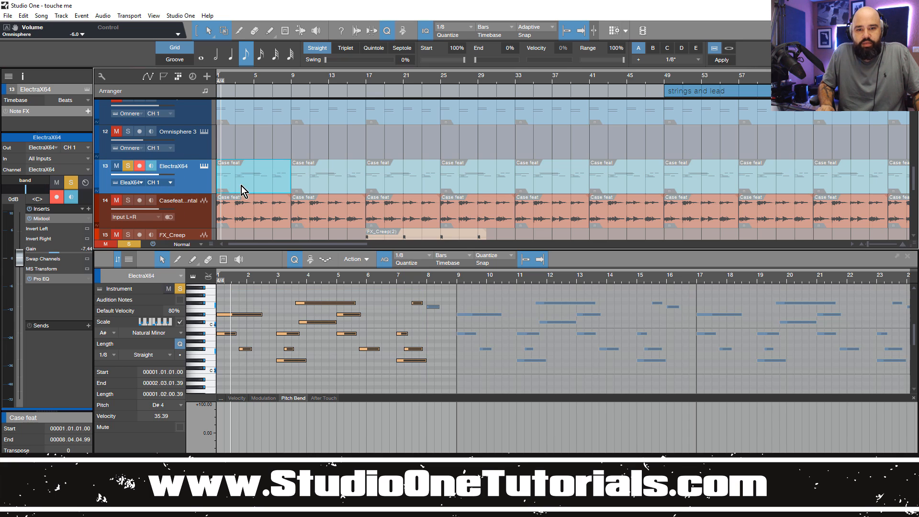
pyautogui.click(254, 188)
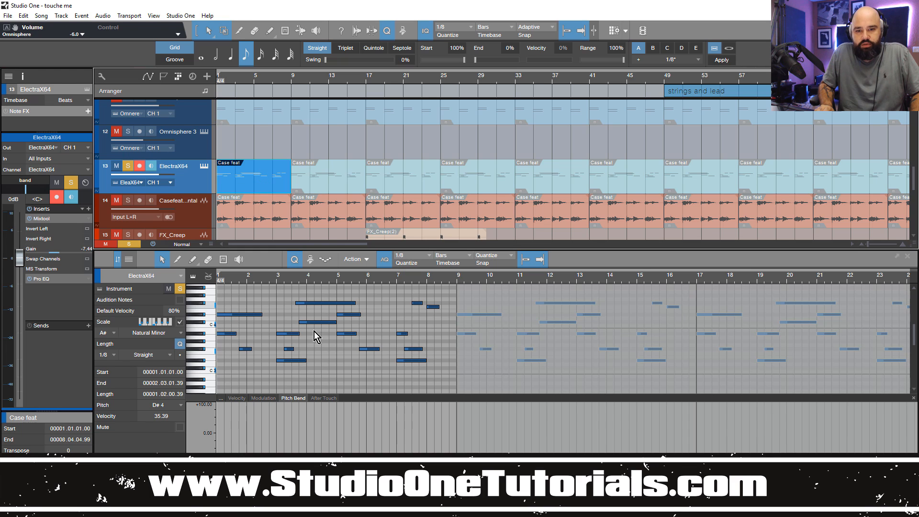
pyautogui.press('space')
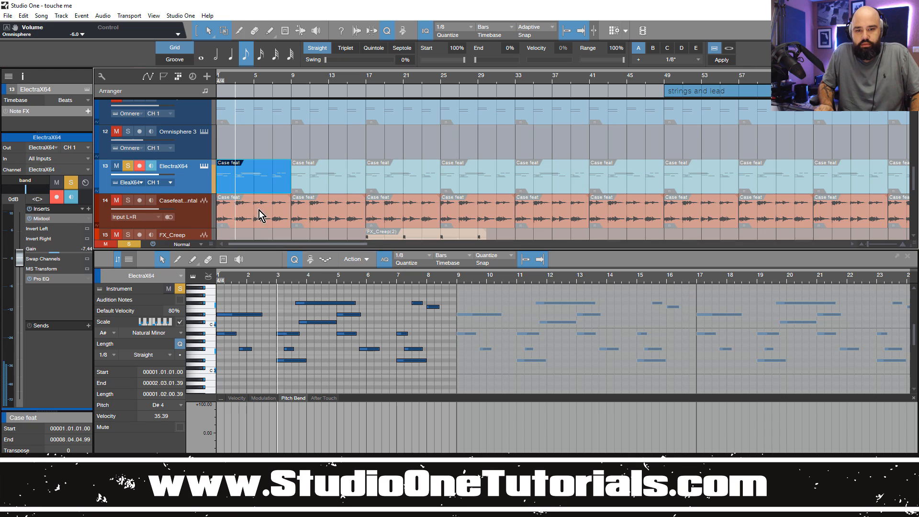
# Step: Mute the Case feat mix track so that ElectraX64 is heard without it
pyautogui.scroll(-3, 249, 190)
pyautogui.scroll(-3, 248, 190)
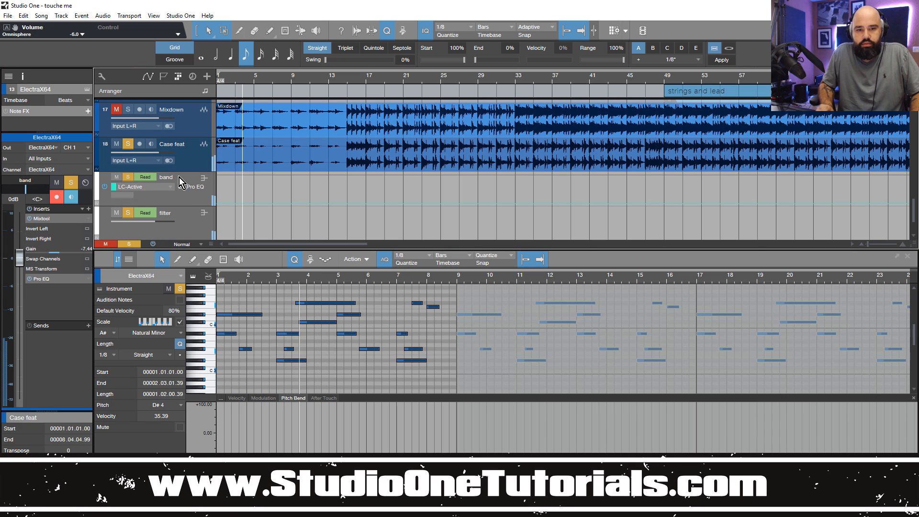
pyautogui.click(117, 144)
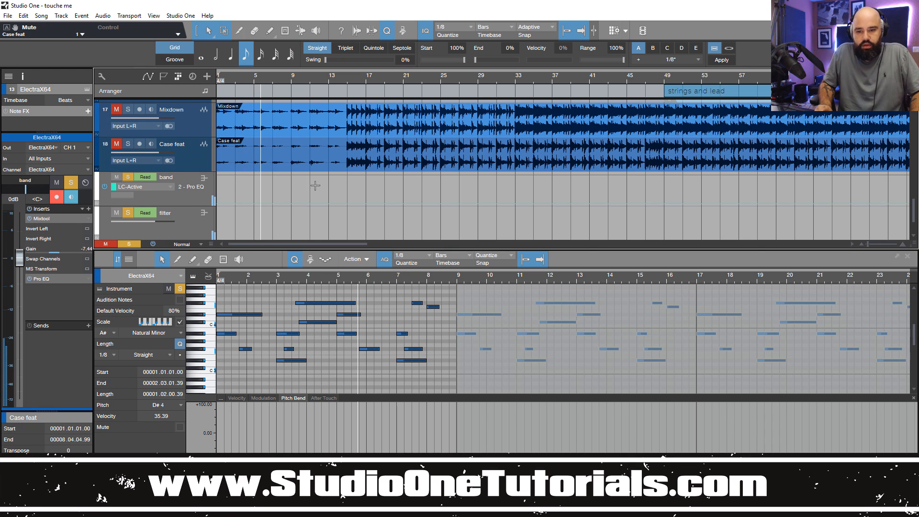
# Step: Mute the first event on the ElectraX64 track
pyautogui.scroll(1, 312, 185)
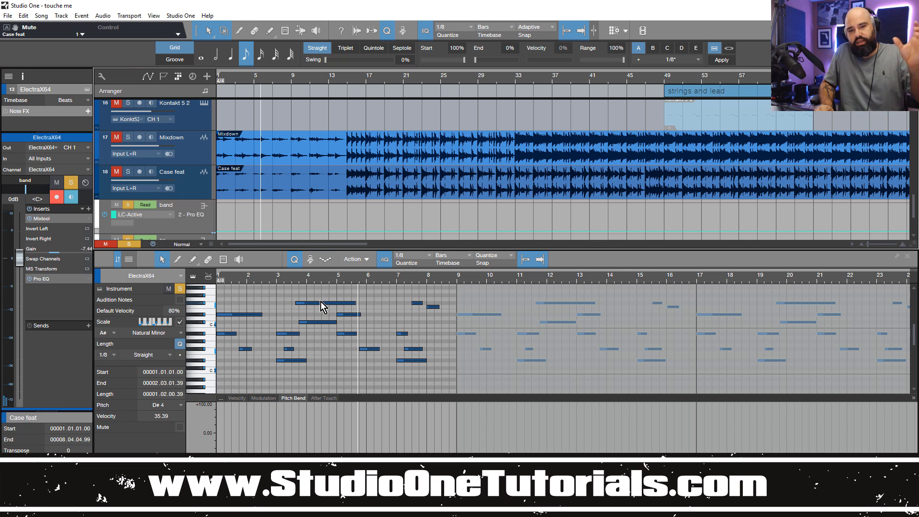
pyautogui.scroll(3, 256, 129)
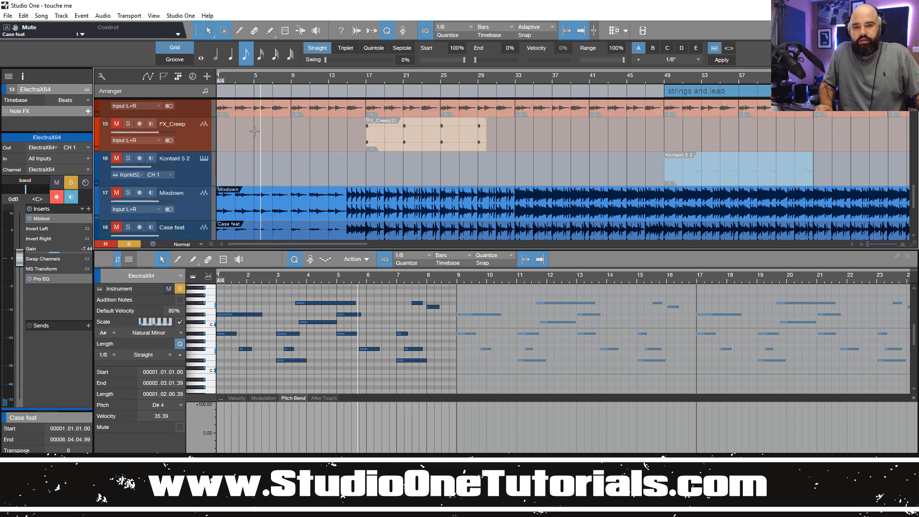
pyautogui.scroll(-2, 256, 128)
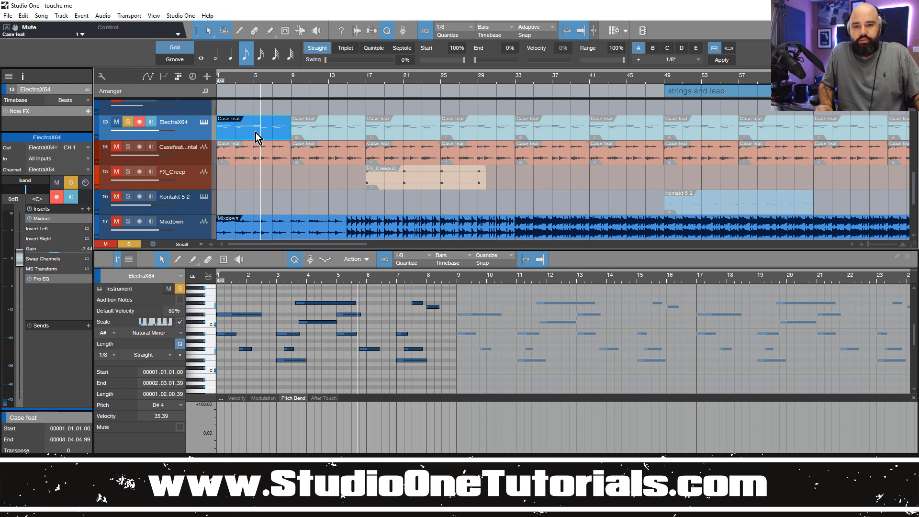
pyautogui.hotkey('shift', 'm')
pyautogui.scroll(2, 257, 139)
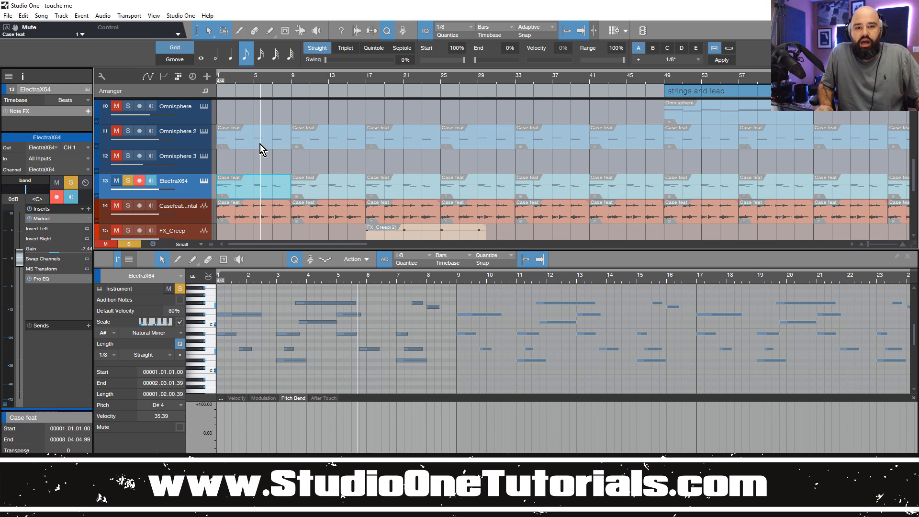
# Step: Solo the Omnisphere 2 track and unmute its first event along with the first ElectraX64 event
pyautogui.click(233, 145)
pyautogui.click(130, 130)
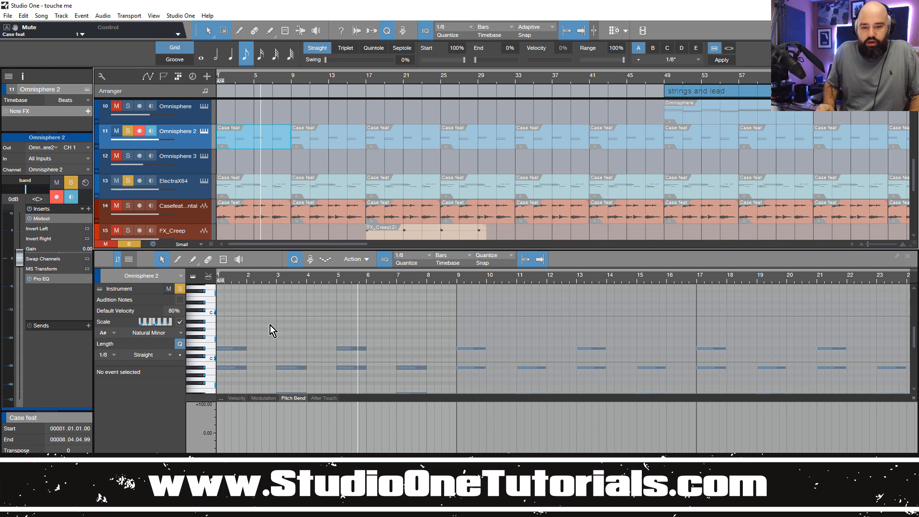
pyautogui.scroll(-3, 268, 328)
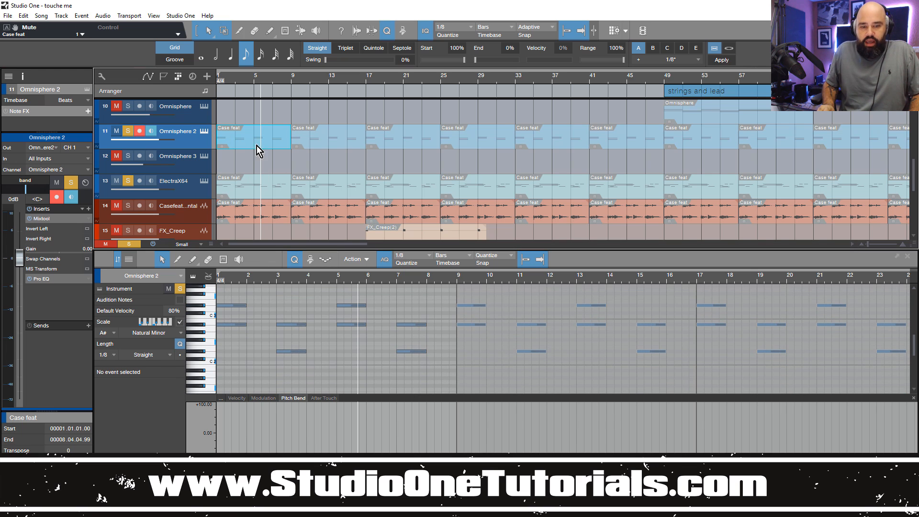
pyautogui.click(274, 145)
# Step: Show the Omnisphere 2 and ElectraX64 instrument interfaces and play both parts together from the song start
pyautogui.click(203, 132)
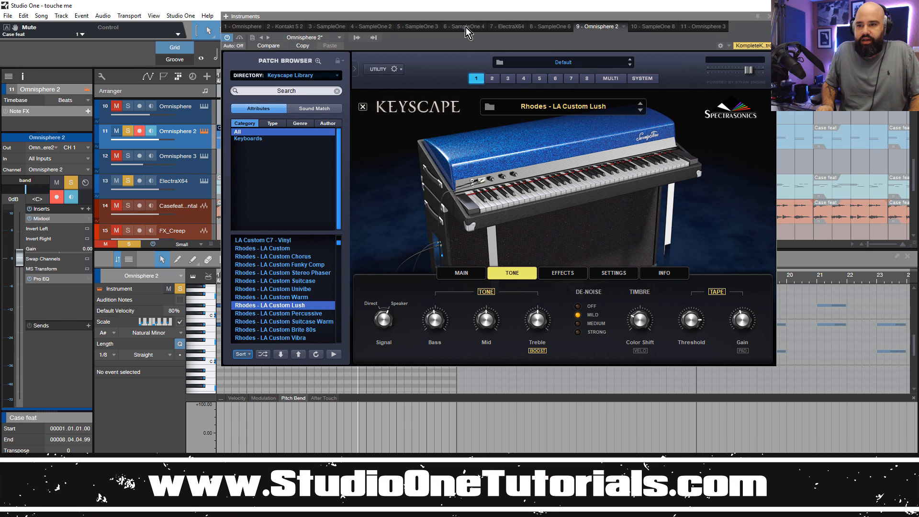
pyautogui.moveTo(465, 17); pyautogui.dragTo(555, 41)
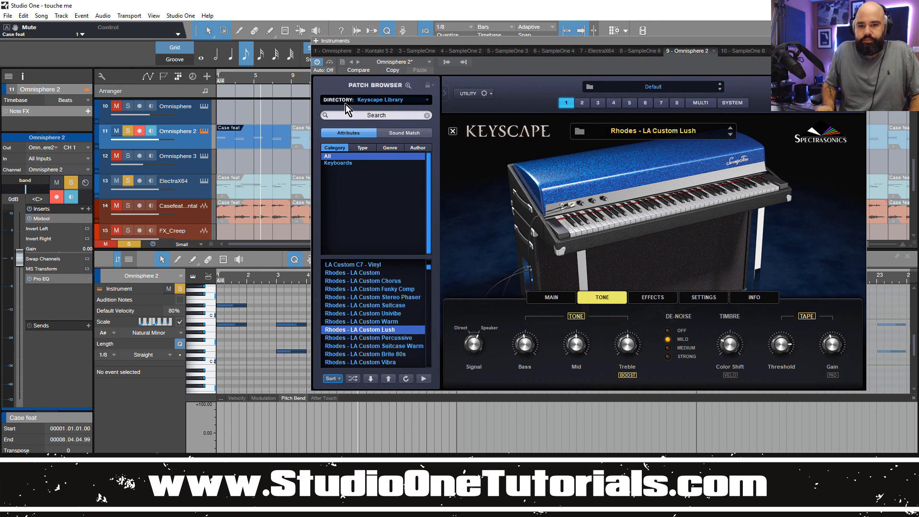
pyautogui.click(242, 194)
pyautogui.press(',')
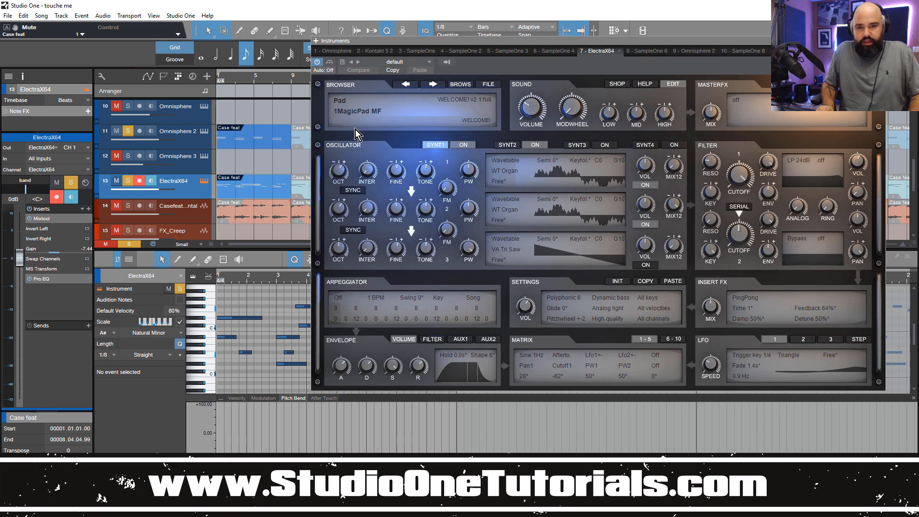
pyautogui.press('space')
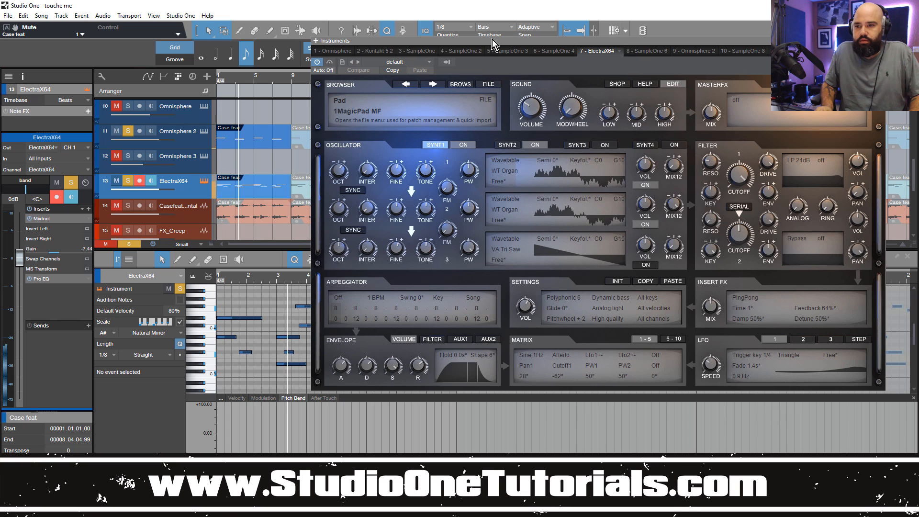
# Step: Solo the sampled audio on track 14, unmute its first event and play it with both instruments from the start
pyautogui.press(',')
pyautogui.click(128, 205)
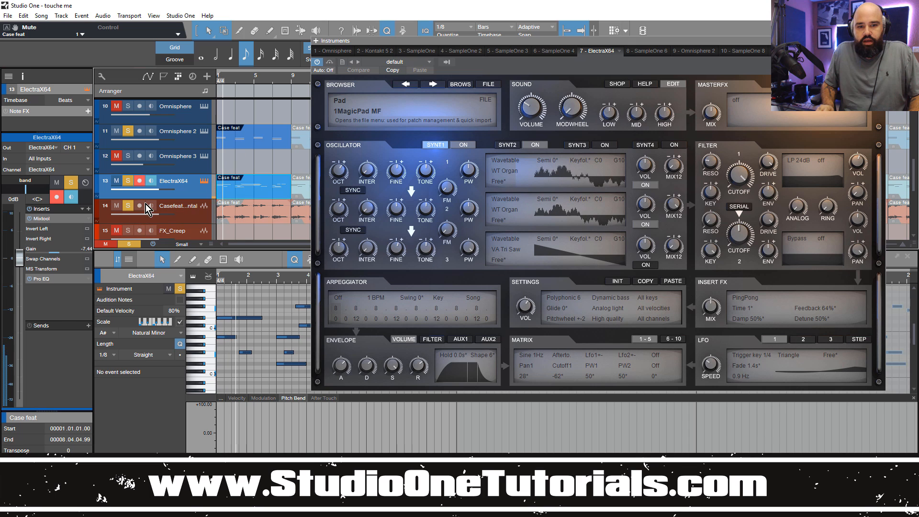
pyautogui.click(238, 218)
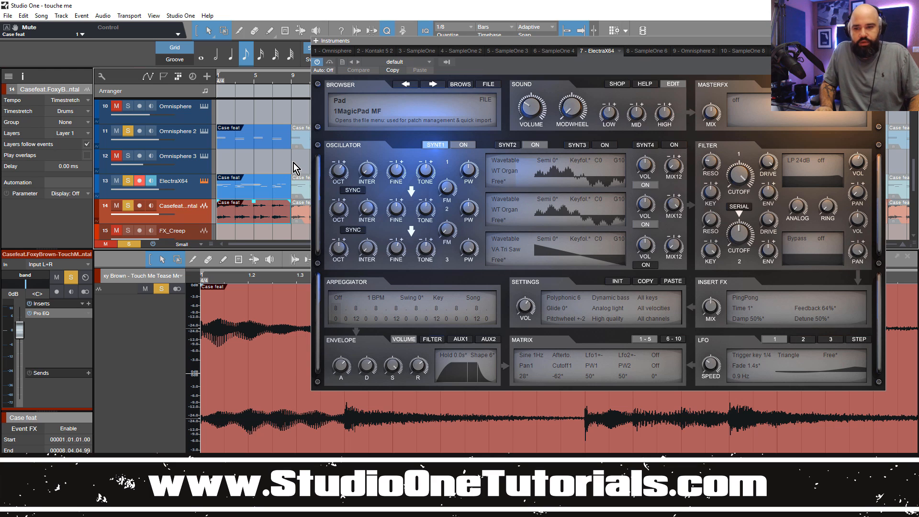
pyautogui.press('space')
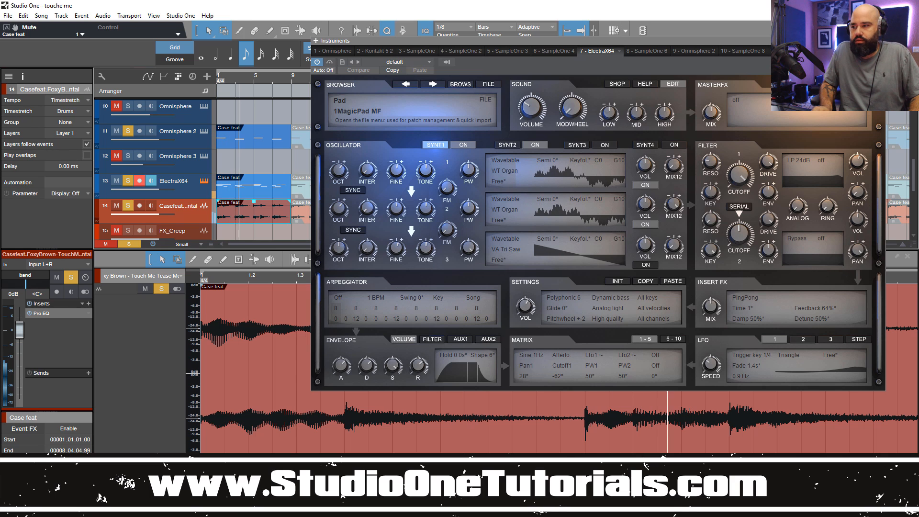
# Step: Close the instrument window and take track 14, ElectraX64 and Omnisphere 2 out of solo
pyautogui.click(879, 40)
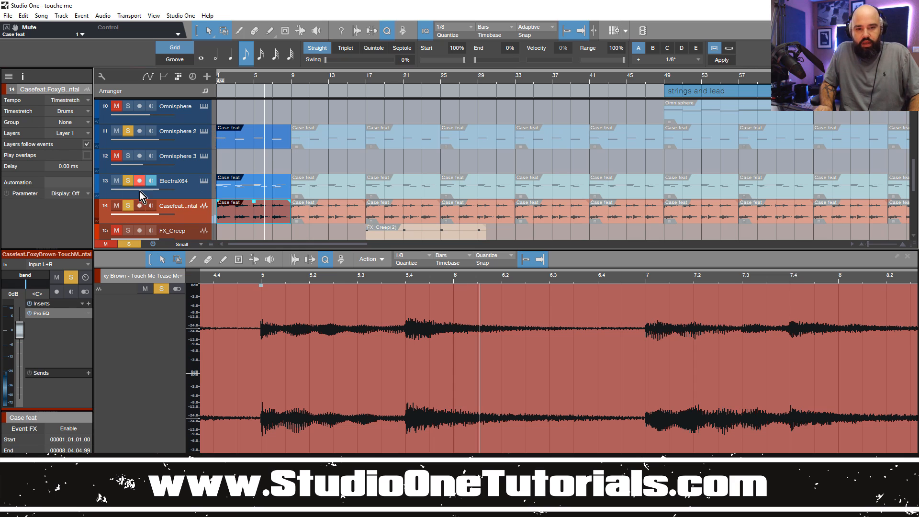
pyautogui.click(128, 205)
pyautogui.click(128, 180)
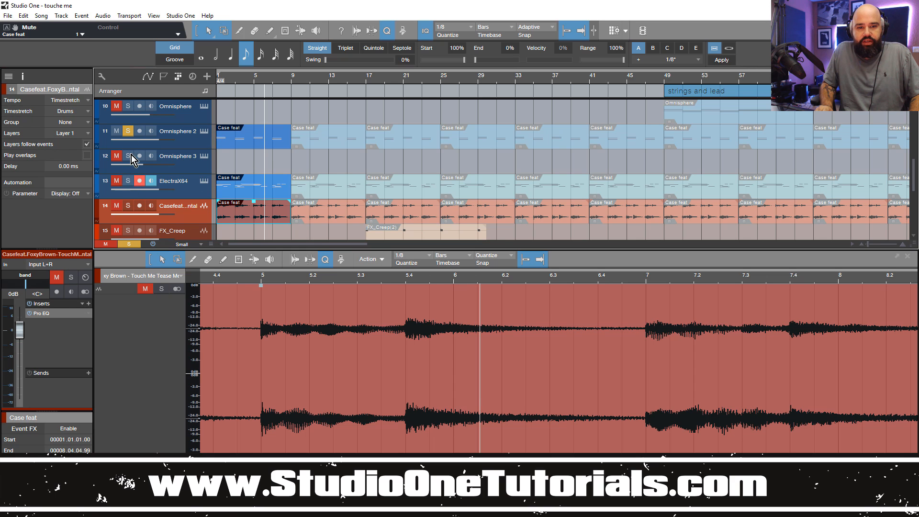
pyautogui.click(128, 131)
# Step: Solo the Case feat mix track and return the playhead to the song start
pyautogui.scroll(-4, 143, 158)
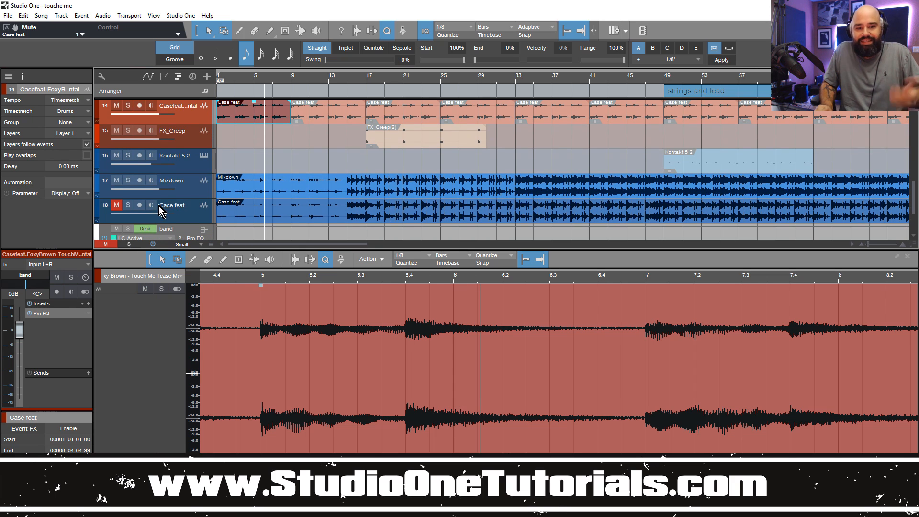
pyautogui.click(127, 205)
pyautogui.press(',')
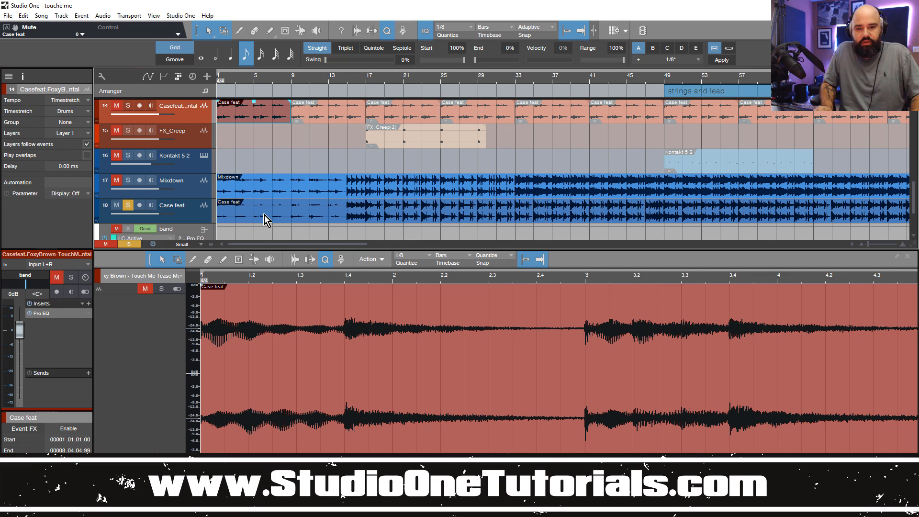
# Step: Play the soloed Case feat track from the song start, take it out of solo and mute it
pyautogui.press('space')
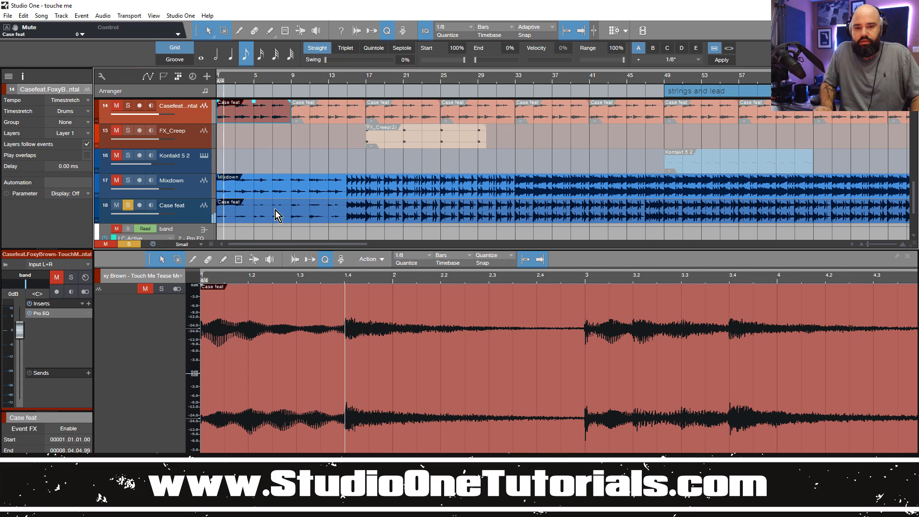
pyautogui.click(128, 205)
pyautogui.click(116, 205)
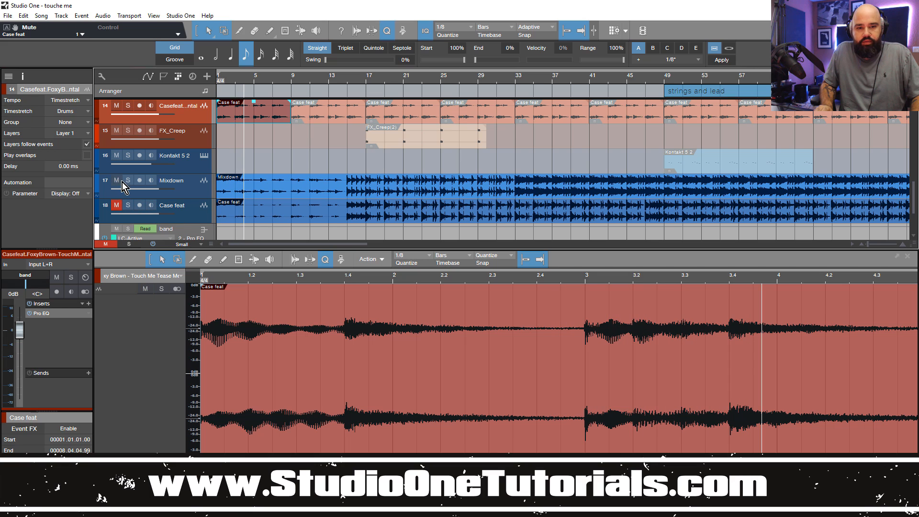
# Step: Audition the Mixdown track in solo from the song start, mute it and solo the Case feat track instead
pyautogui.click(127, 181)
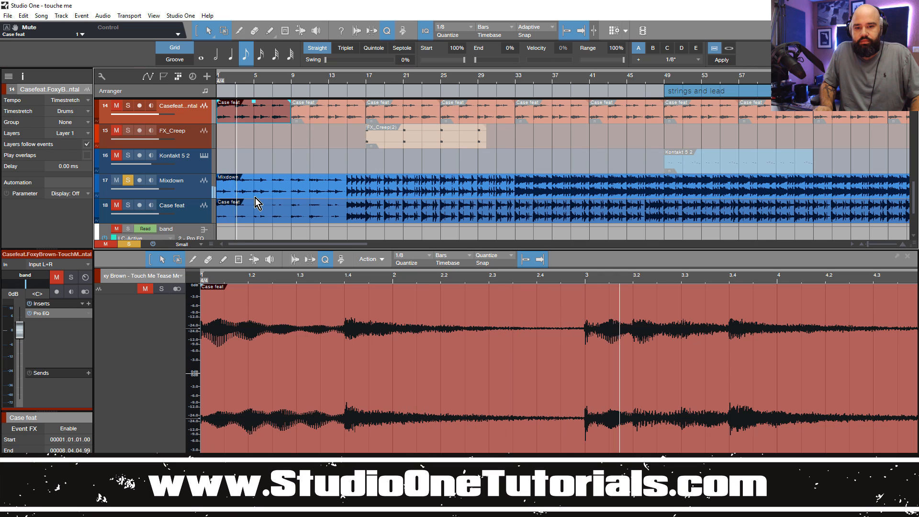
pyautogui.click(127, 180)
pyautogui.click(116, 181)
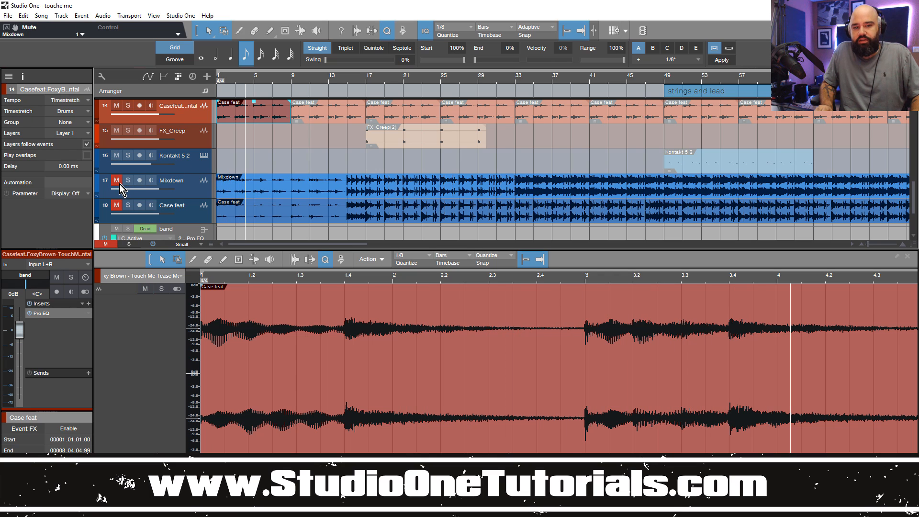
pyautogui.click(129, 204)
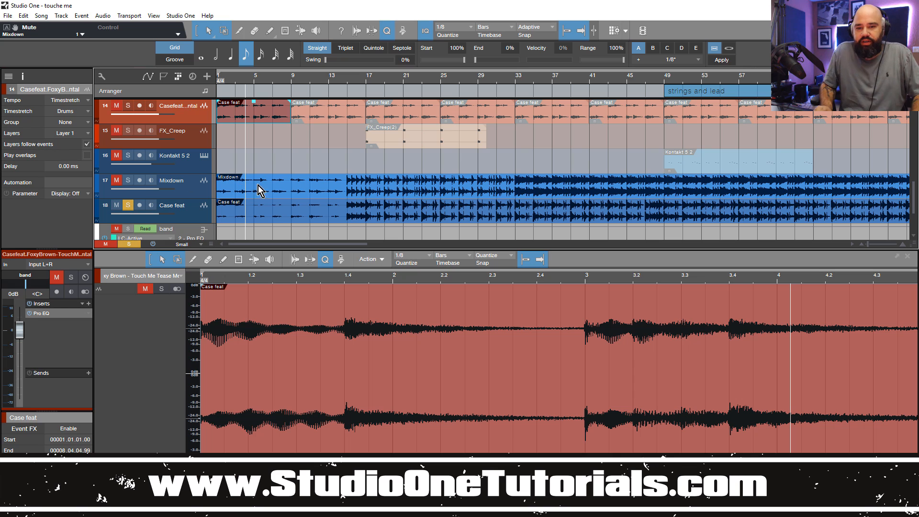
# Step: Show the SchoollyD-PSK event after bar 17 in the audio editor with several bars of its waveform in view
pyautogui.scroll(2, 378, 142)
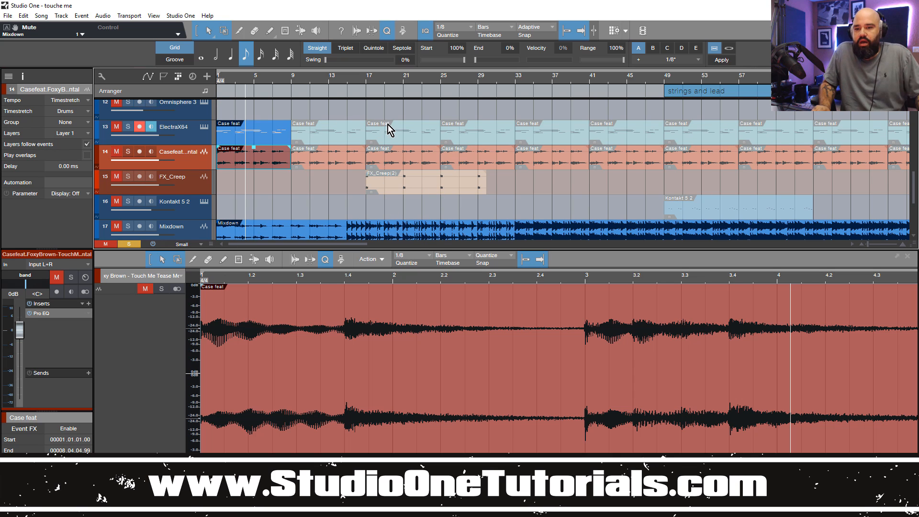
pyautogui.scroll(-1, 387, 124)
pyautogui.scroll(-2, 389, 128)
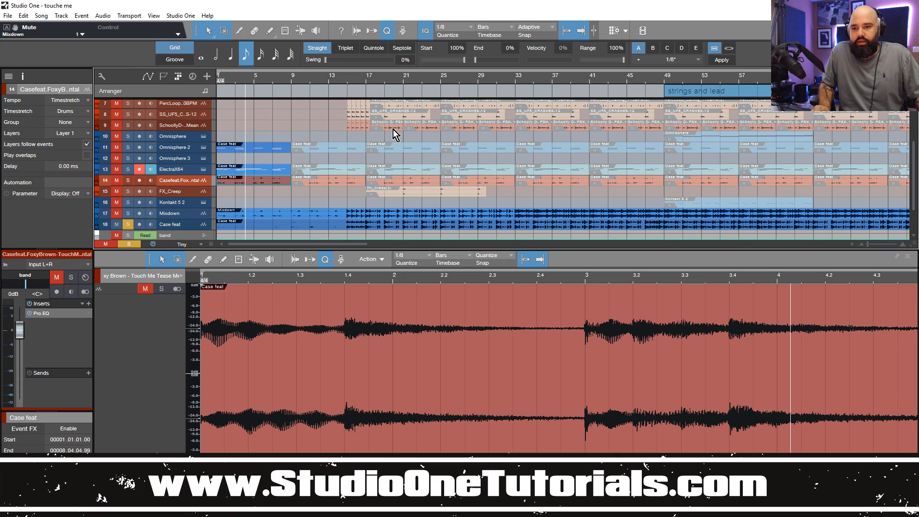
pyautogui.click(393, 138)
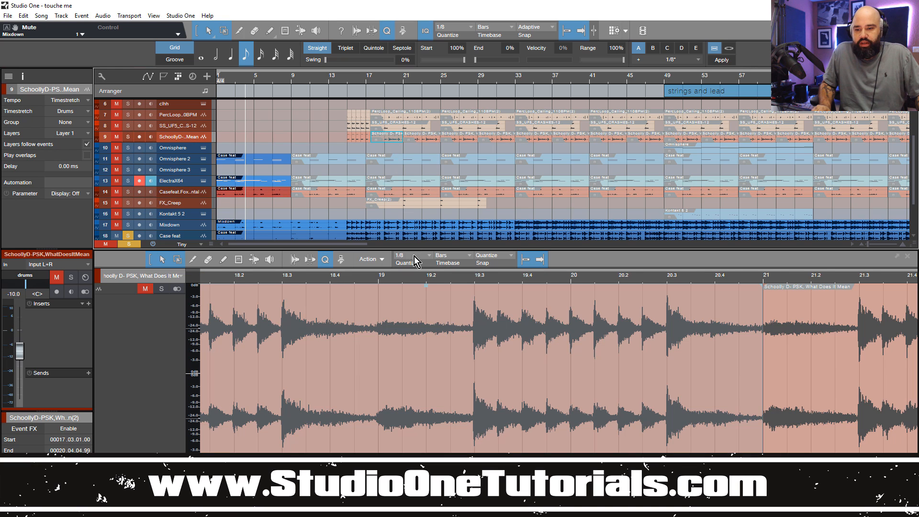
pyautogui.moveTo(426, 279); pyautogui.dragTo(406, 265)
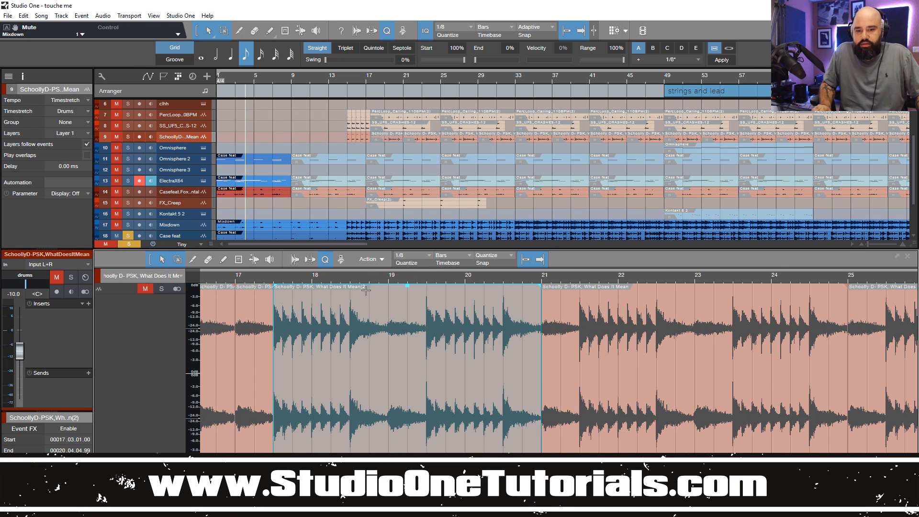
# Step: Mute the first Case feat events on the Omnisphere 2, ElectraX64 and track 14 lanes
pyautogui.click(271, 163)
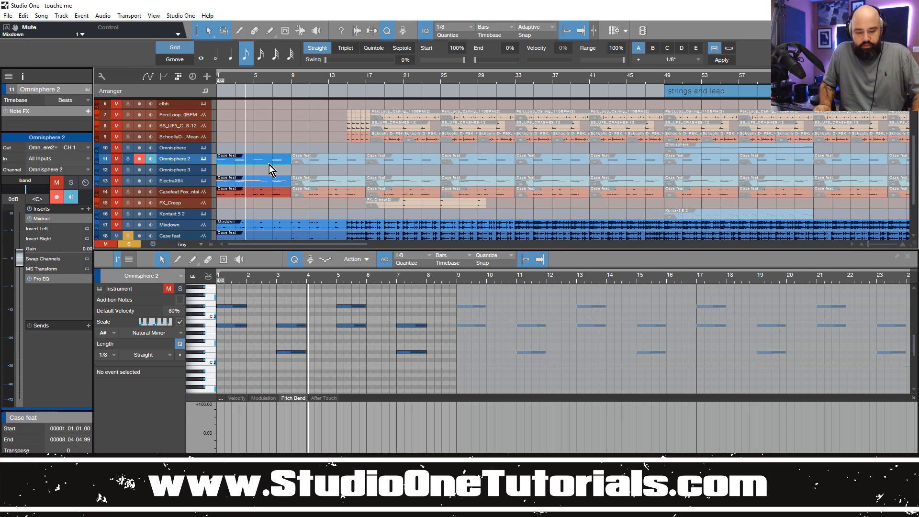
pyautogui.click(272, 182)
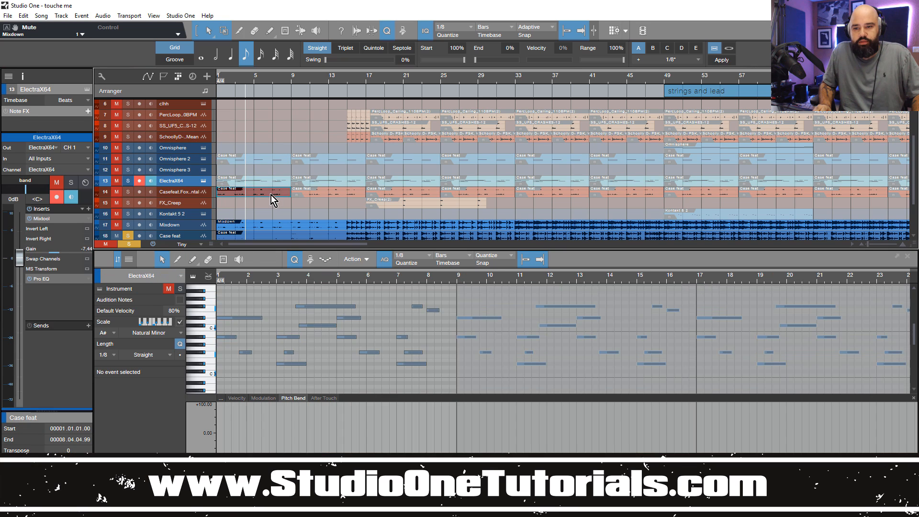
pyautogui.click(270, 193)
# Step: Unmute the SchoollyD-PSK events from bar 17 and the bar 17 Case feat events on Omnisphere 2, ElectraX64 and track 14
pyautogui.click(398, 139)
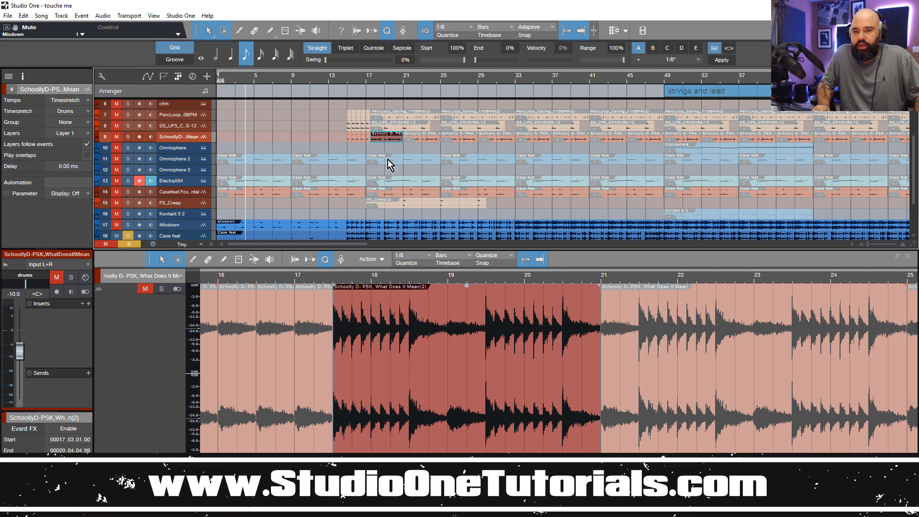
pyautogui.click(369, 139)
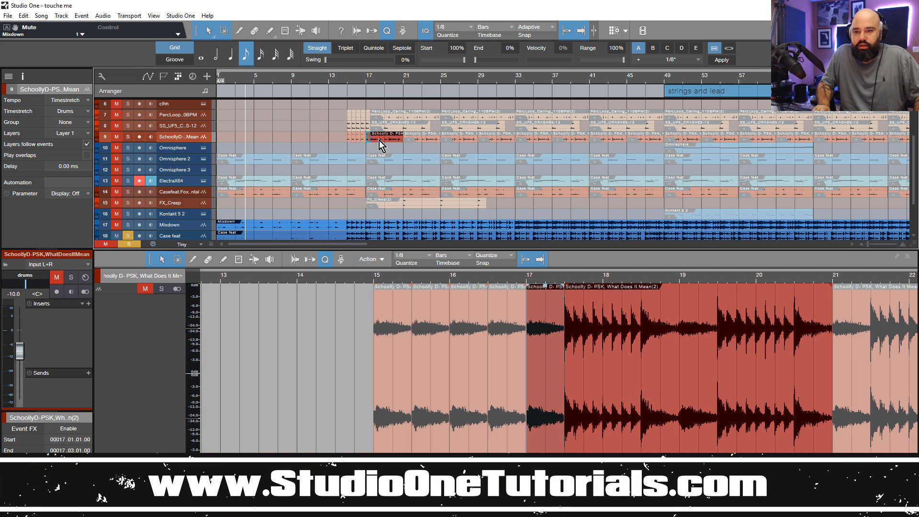
pyautogui.keyDown('shift'); pyautogui.click(385, 162); pyautogui.keyUp('shift')
pyautogui.keyDown('shift'); pyautogui.click(386, 181); pyautogui.keyUp('shift')
pyautogui.keyDown('shift'); pyautogui.click(388, 192); pyautogui.keyUp('shift')
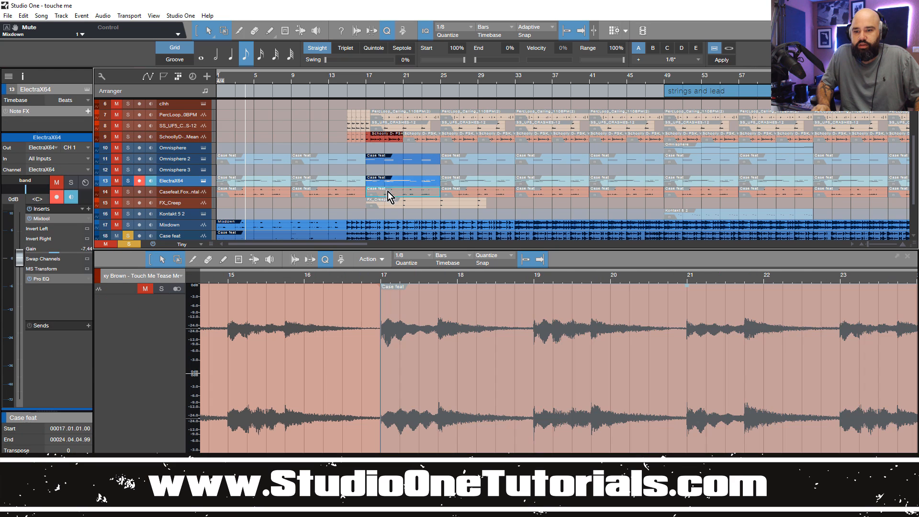
# Step: Play the soloed Case feat mix from bar 17, take it out of solo and mute it
pyautogui.click(369, 81)
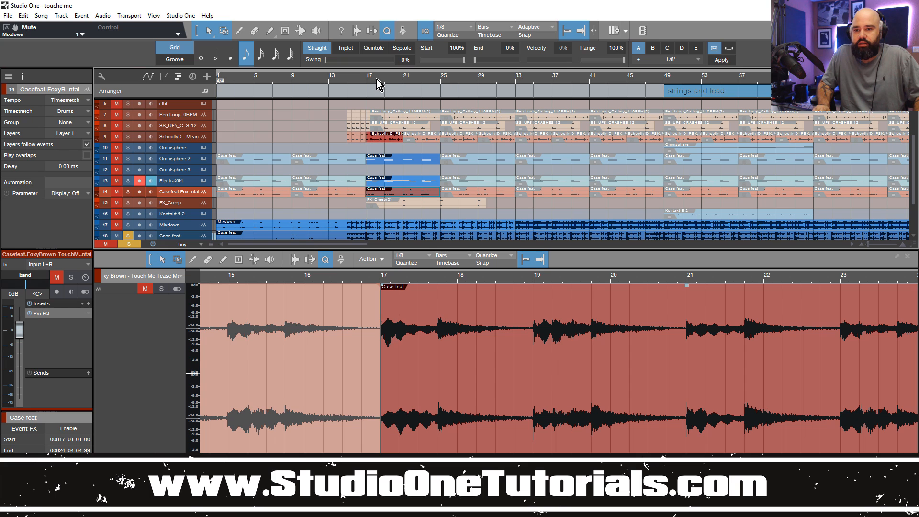
pyautogui.press('space')
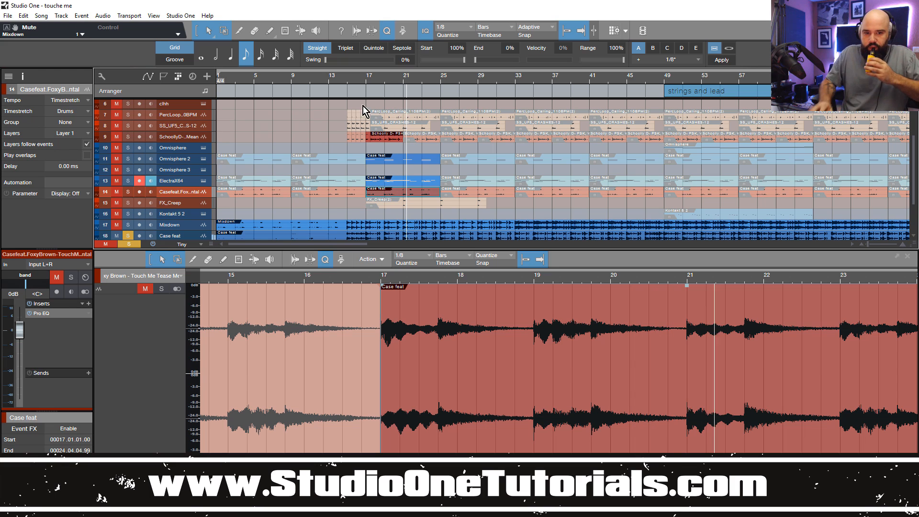
pyautogui.click(127, 235)
pyautogui.click(116, 235)
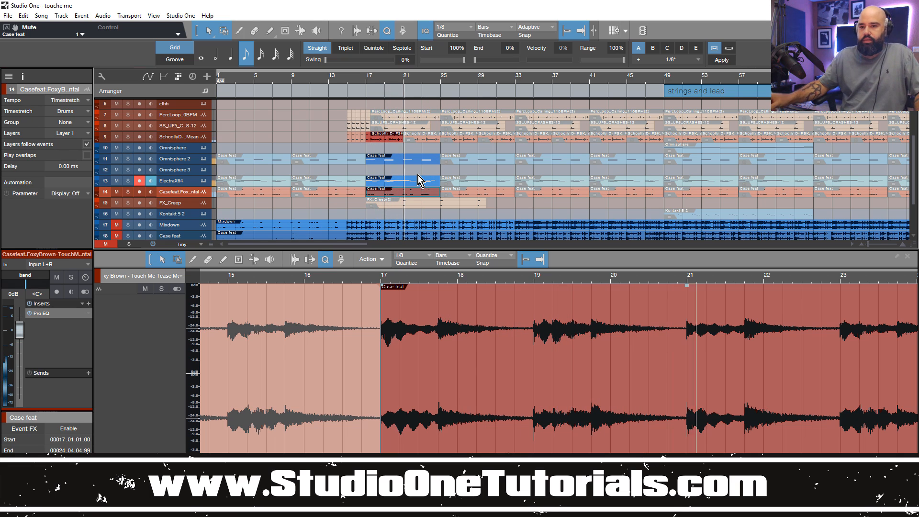
# Step: Unmute the bar 21 SchoollyD-PSK event and the SS_UF5_CRASHES-12 events from bar 17, and play from bar 17
pyautogui.click(426, 141)
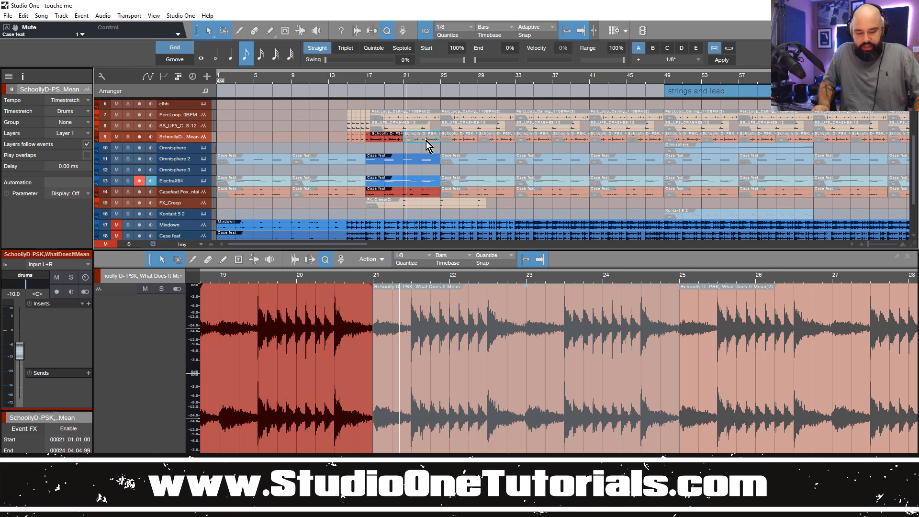
pyautogui.hotkey('shift', 'm')
pyautogui.click(406, 127)
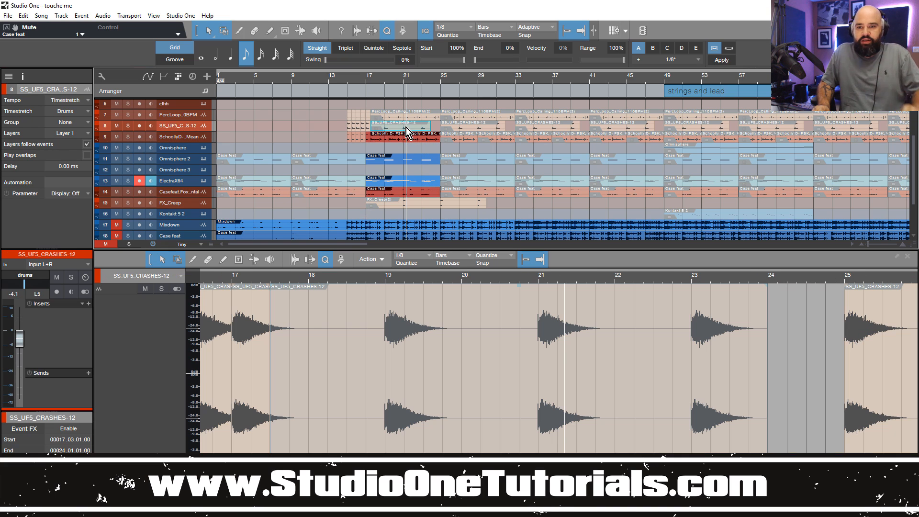
pyautogui.keyDown('shift'); pyautogui.click(369, 128); pyautogui.keyUp('shift')
pyautogui.hotkey('shift', 'm')
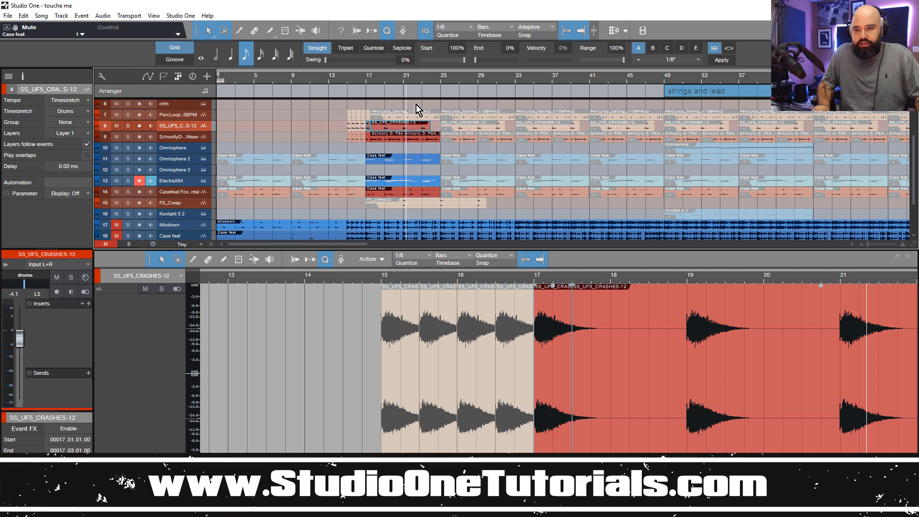
pyautogui.click(366, 81)
pyautogui.press('space')
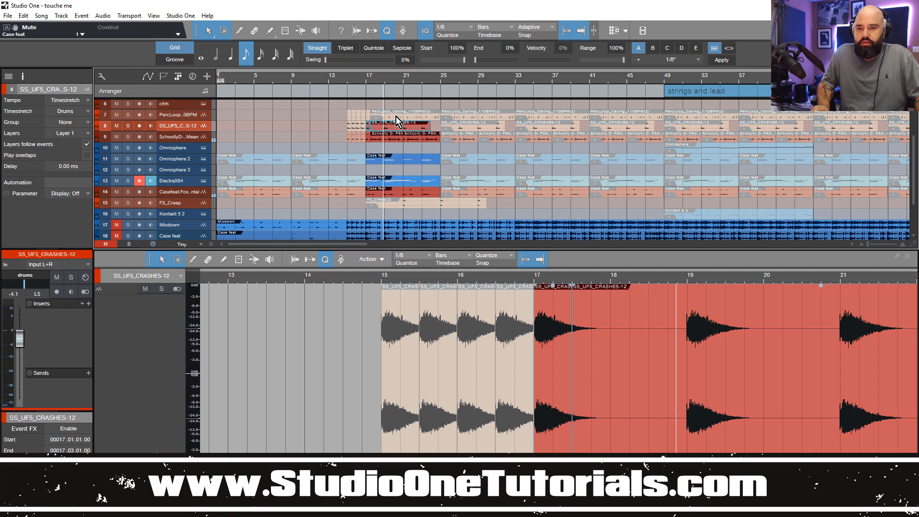
# Step: Unmute the snr track's event at bar 17 and play it with the other layers from bar 17
pyautogui.scroll(3, 399, 113)
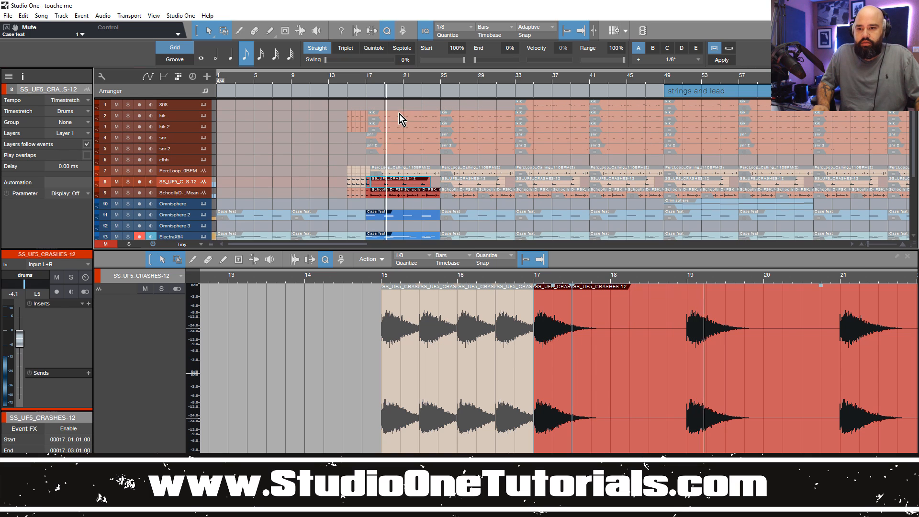
pyautogui.click(414, 137)
pyautogui.click(415, 138)
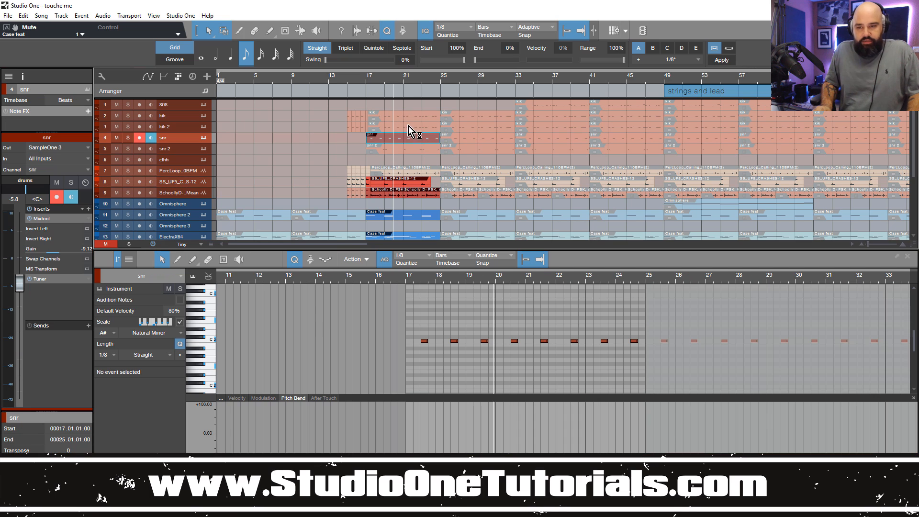
pyautogui.click(367, 78)
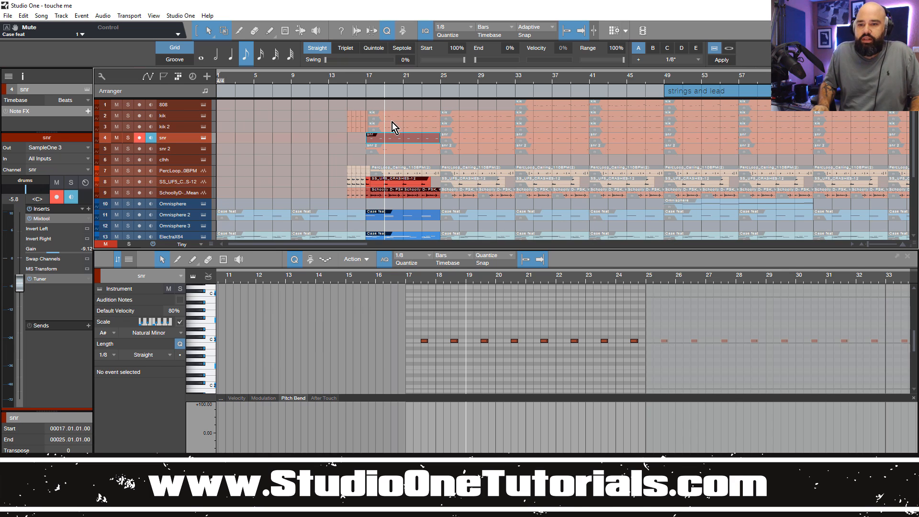
# Step: Show the kik track's notes and its Sample One instrument, and close the instrument window
pyautogui.click(370, 116)
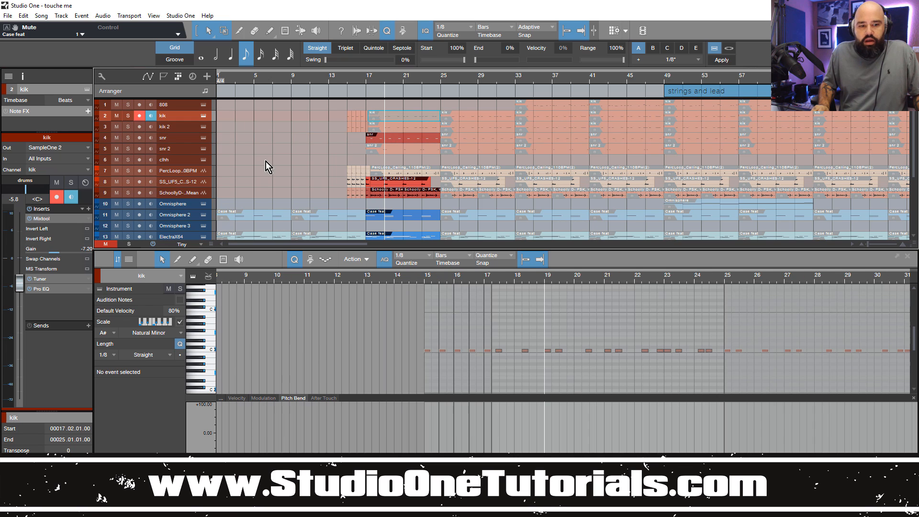
pyautogui.click(203, 115)
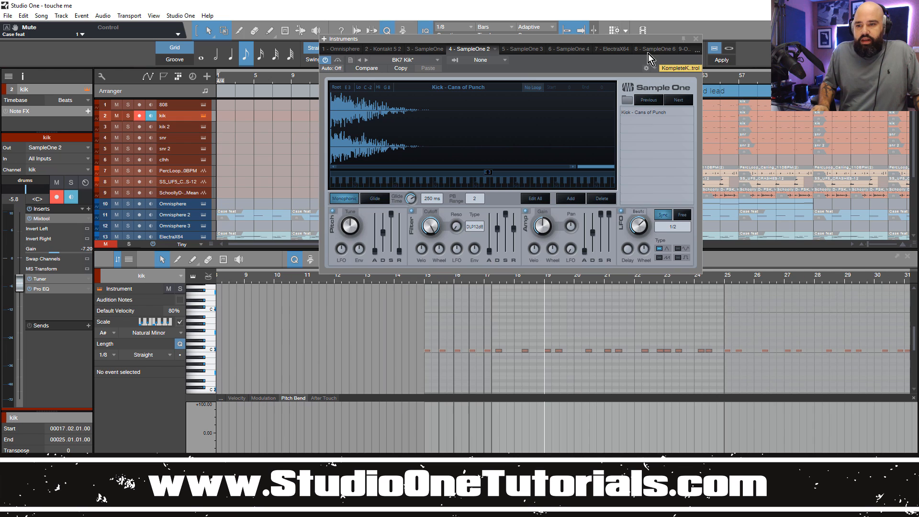
pyautogui.click(695, 39)
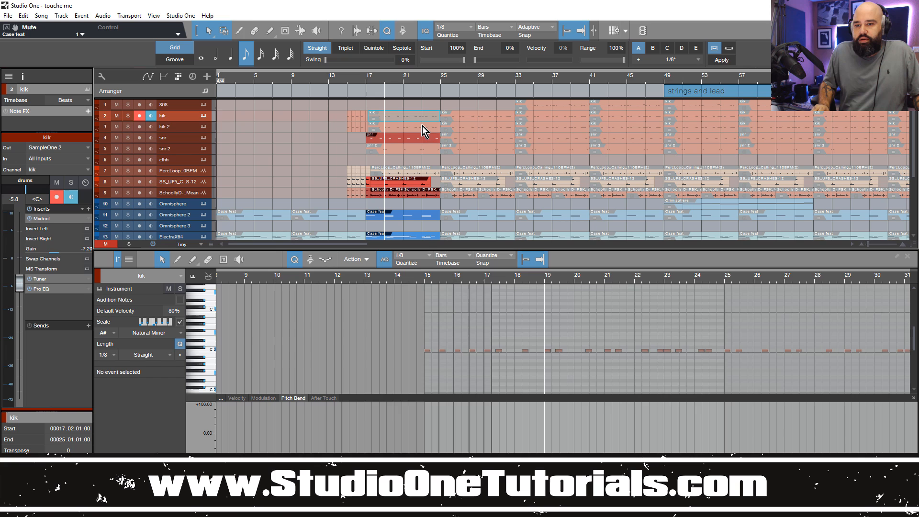
# Step: Unmute the kik 2 events from bar 17 and check the kick sample in the track's Sample One instrument
pyautogui.click(374, 127)
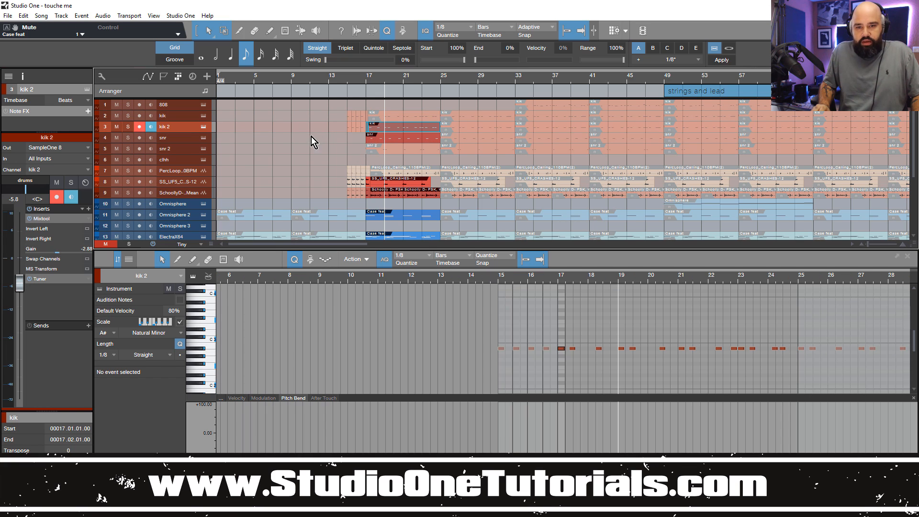
pyautogui.click(203, 127)
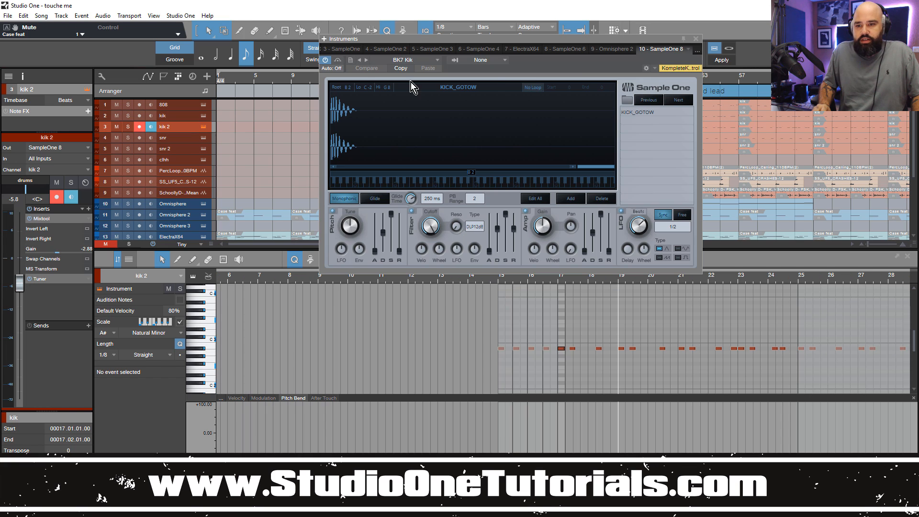
pyautogui.click(695, 39)
# Step: Play the kik 2 part with the other unmuted layers from bar 17
pyautogui.click(369, 78)
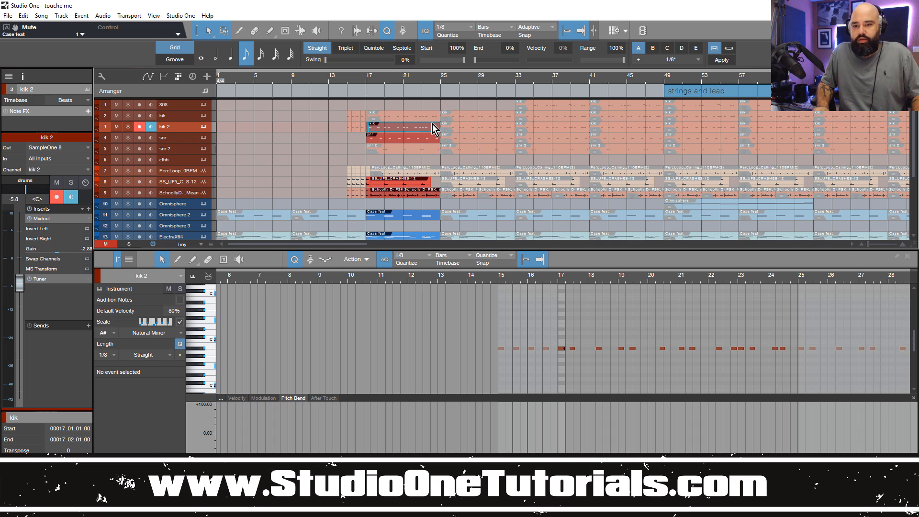
pyautogui.press('space')
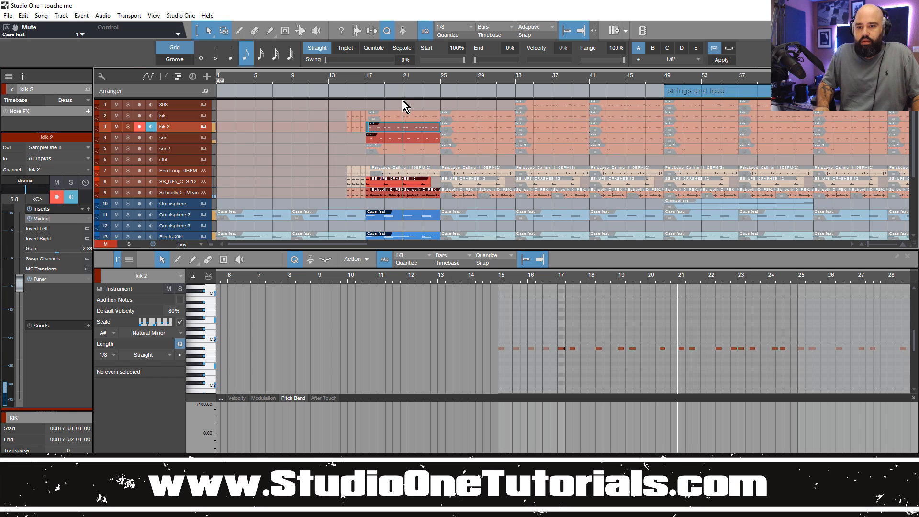
# Step: Unmute the kik events from bar 17 and check the kick sample in the track's Sample One instrument
pyautogui.scroll(-5, 393, 126)
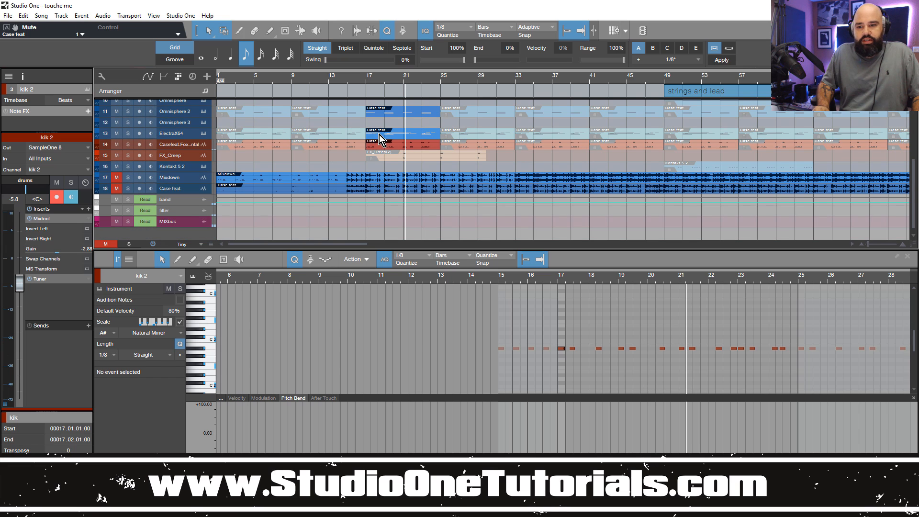
pyautogui.scroll(3, 171, 168)
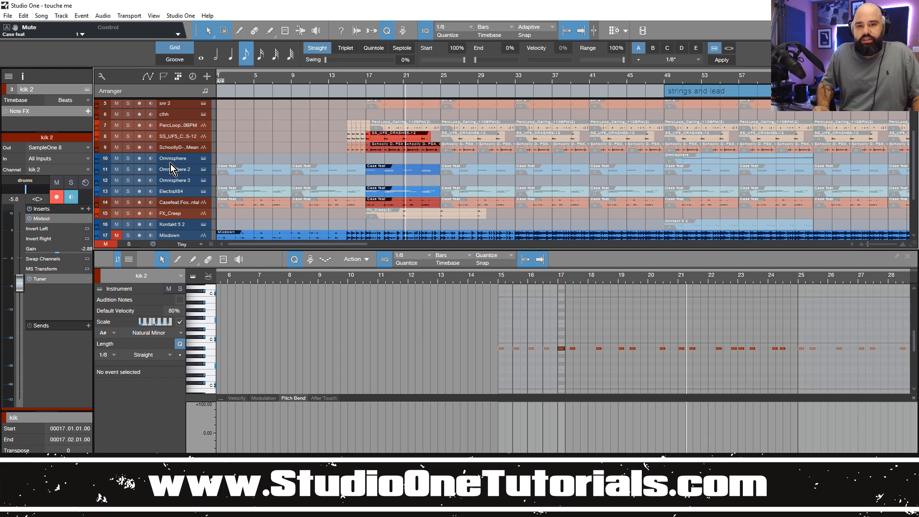
pyautogui.scroll(2, 283, 149)
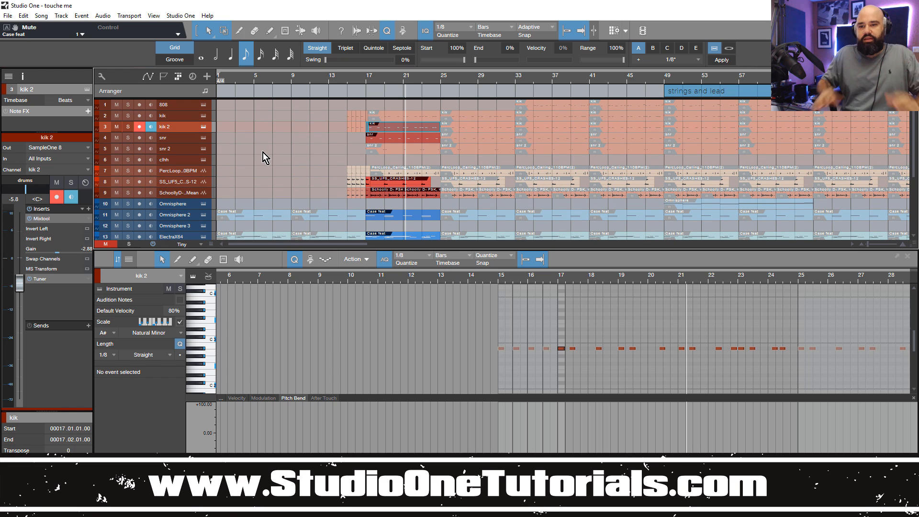
pyautogui.click(389, 115)
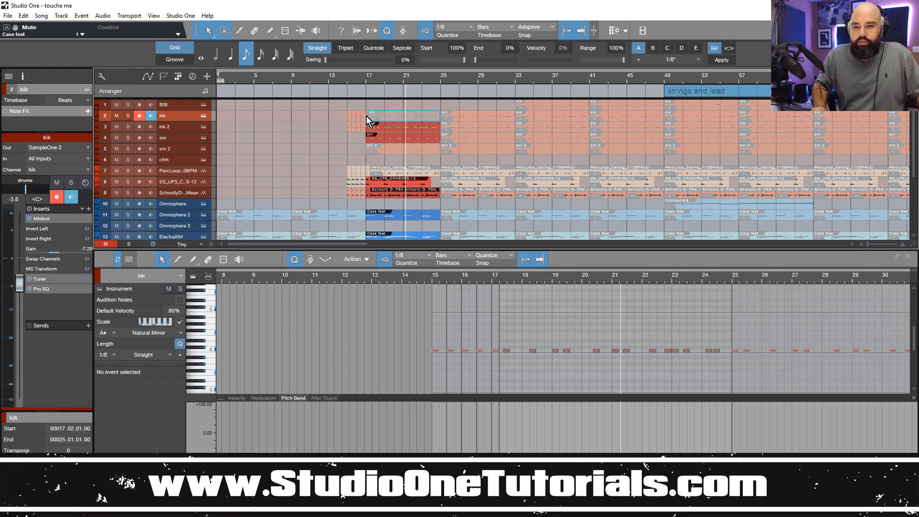
pyautogui.keyDown('shift'); pyautogui.click(367, 116); pyautogui.keyUp('shift')
pyautogui.hotkey('shift', 'm')
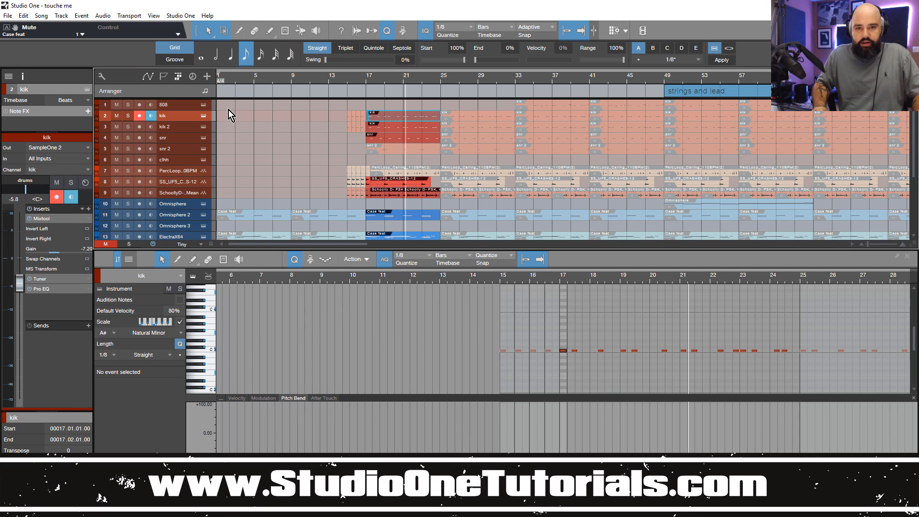
pyautogui.click(203, 115)
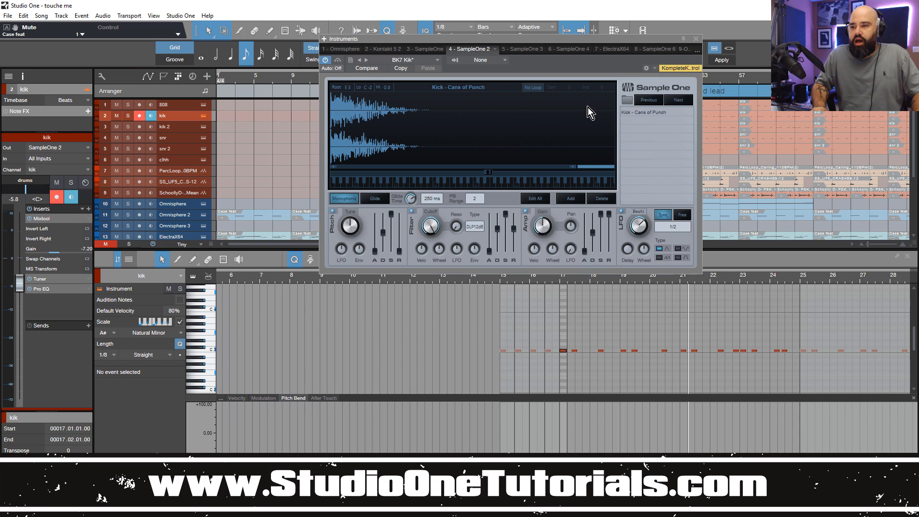
pyautogui.click(695, 39)
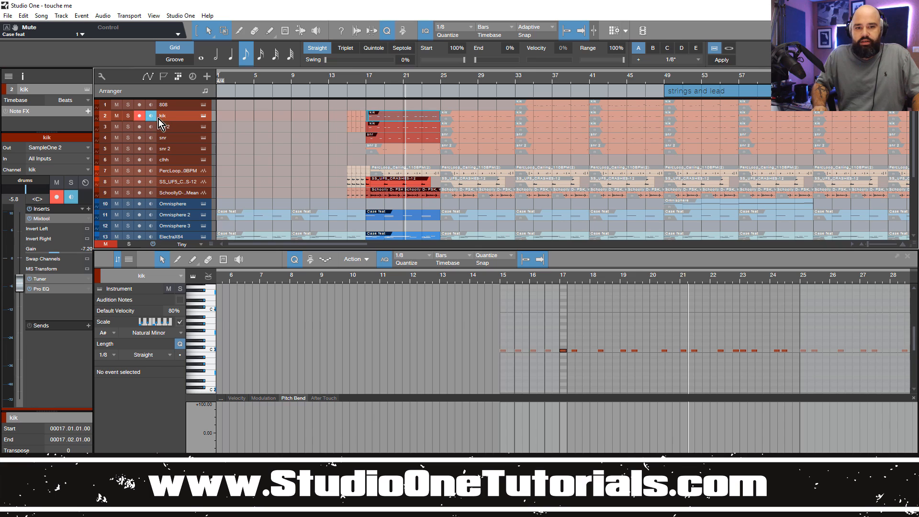
# Step: Play the unmuted layers from bar 17, switching the kik track's mute on and off to compare
pyautogui.click(367, 82)
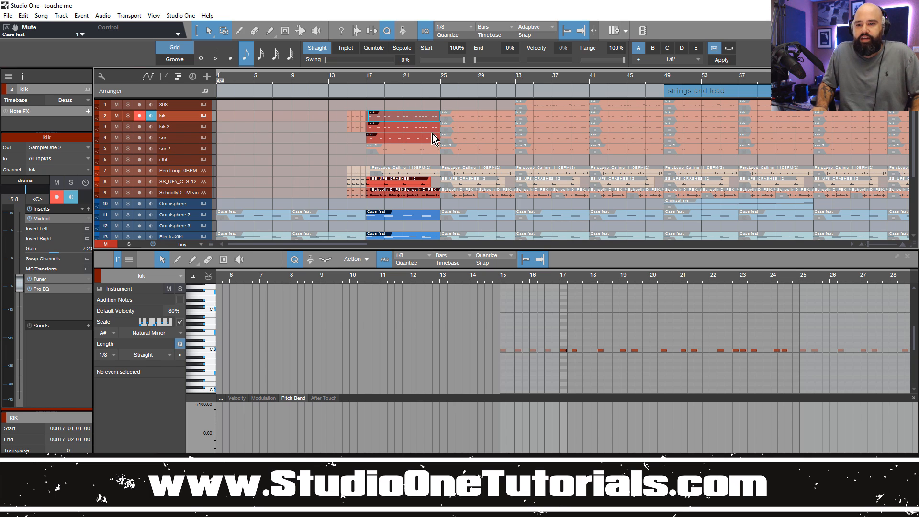
pyautogui.press('space')
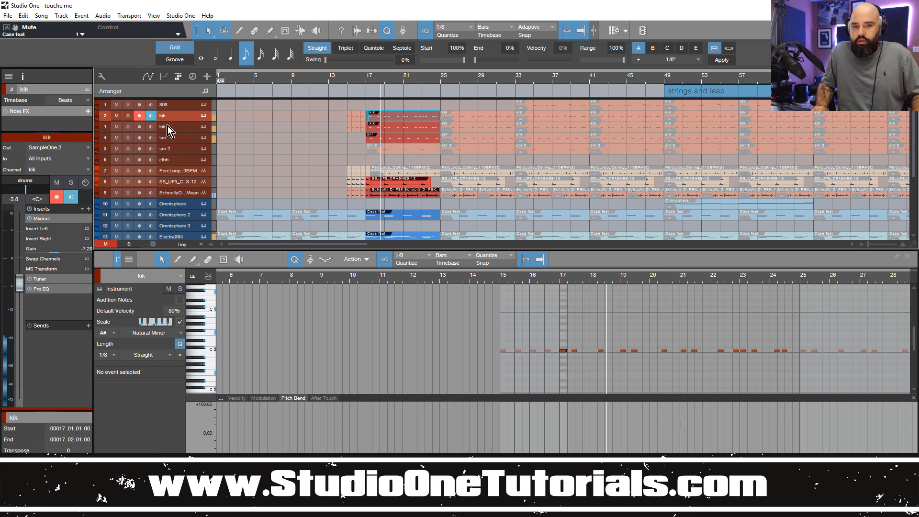
pyautogui.click(117, 115)
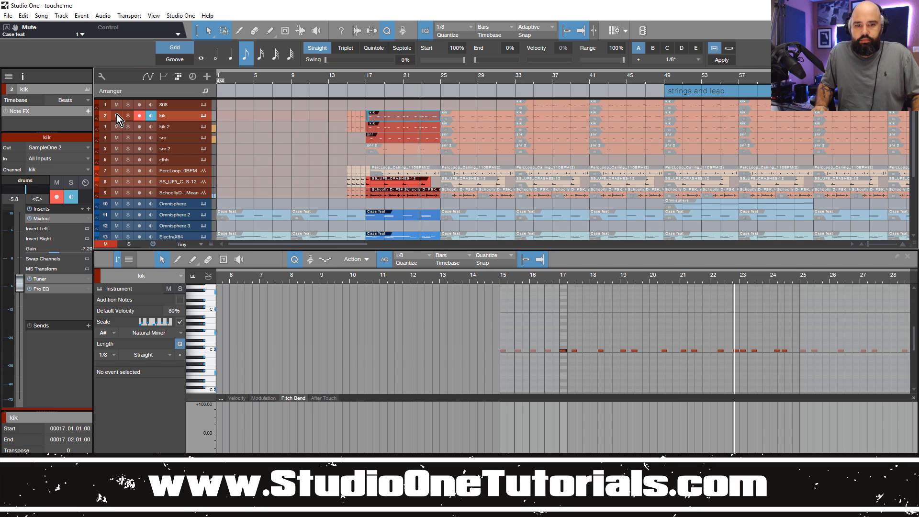
pyautogui.click(117, 115)
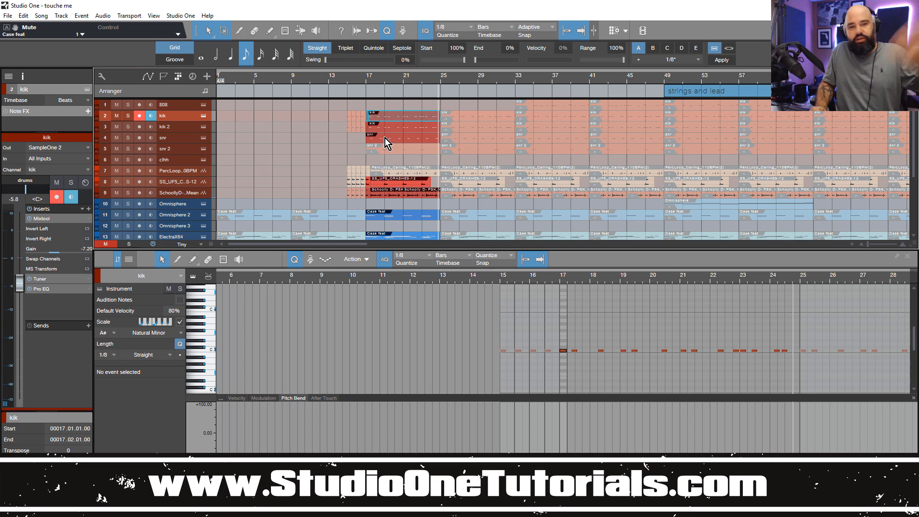
# Step: Unmute the snr 2 event at bar 17 and play it with the other layers from bar 17
pyautogui.click(392, 150)
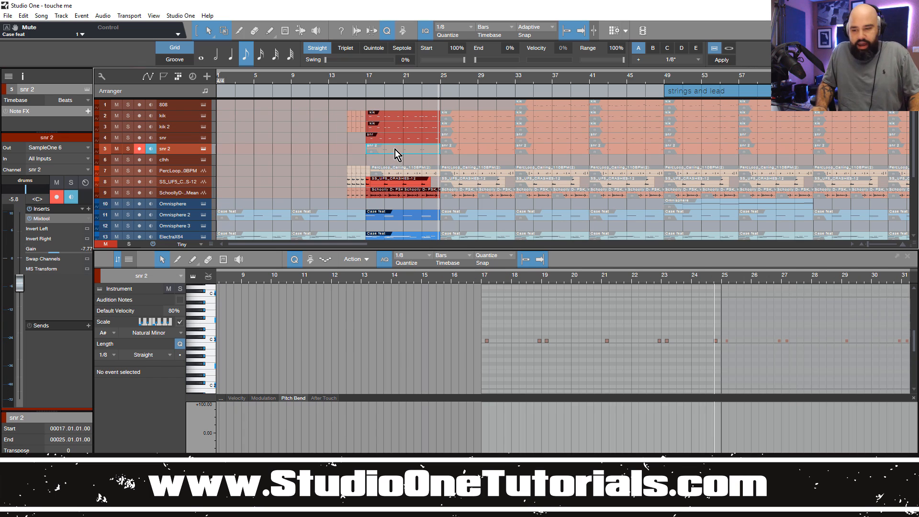
pyautogui.click(395, 150)
pyautogui.click(366, 80)
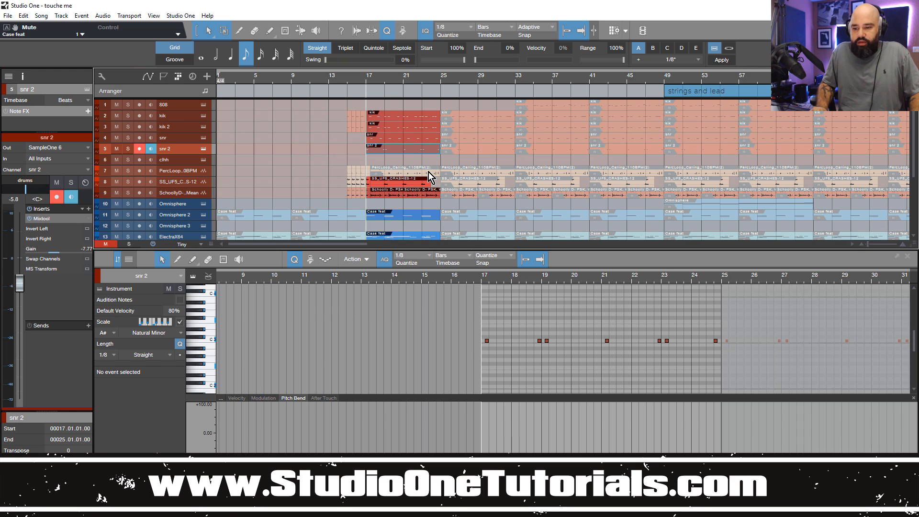
pyautogui.press('space')
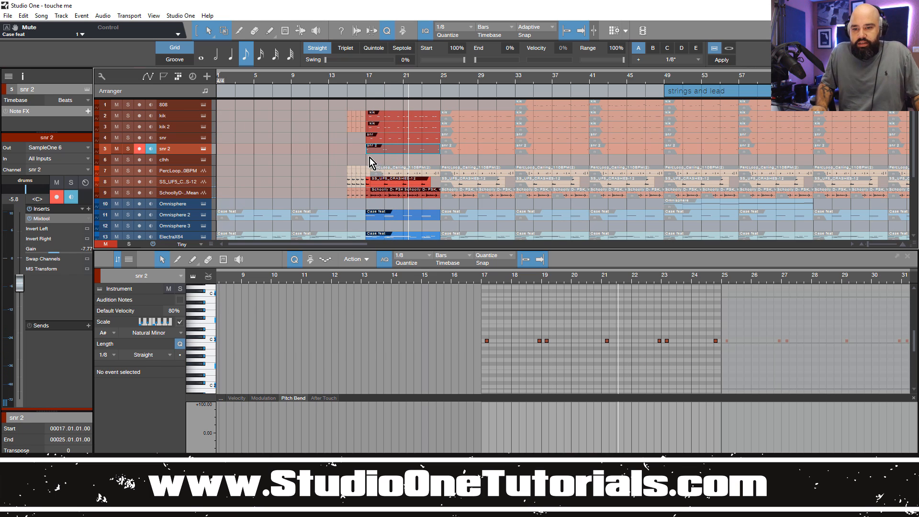
# Step: Unmute the PercLoop_Calling_110BPM events at bar 17 and play that track soloed from bar 17
pyautogui.click(423, 172)
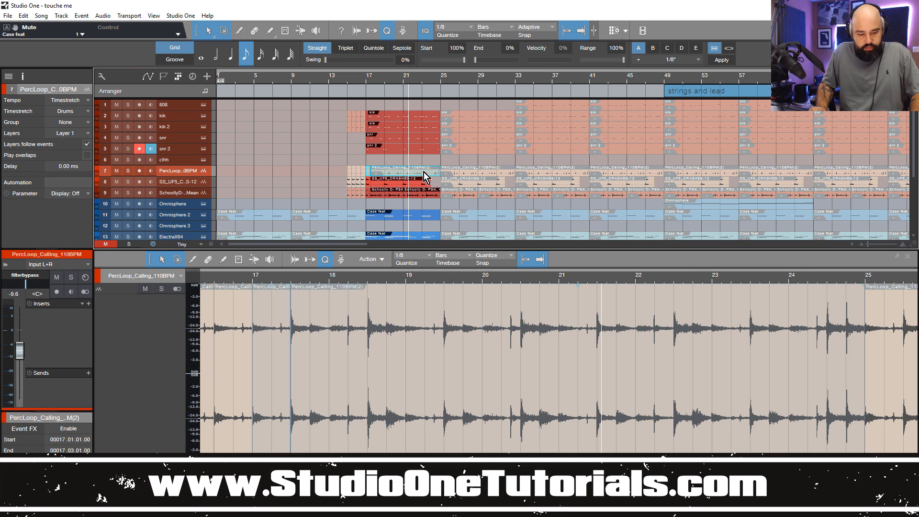
pyautogui.click(423, 172)
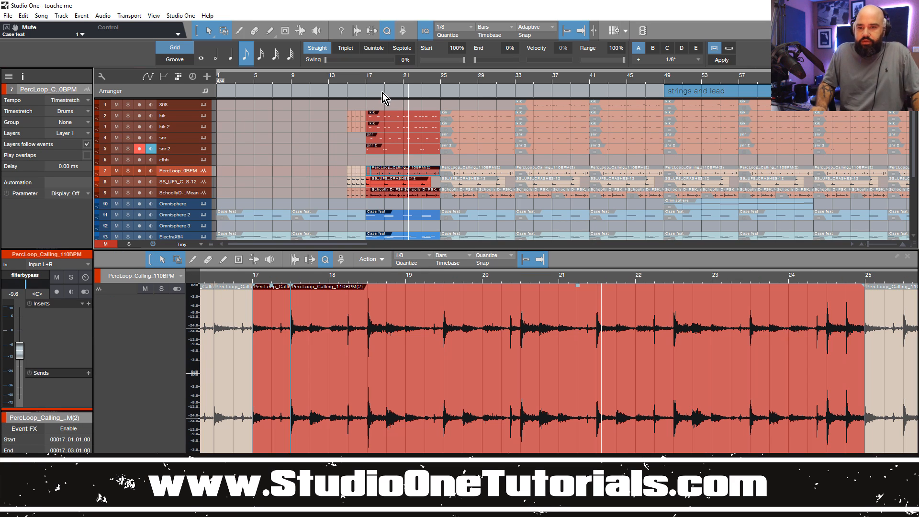
pyautogui.click(135, 168)
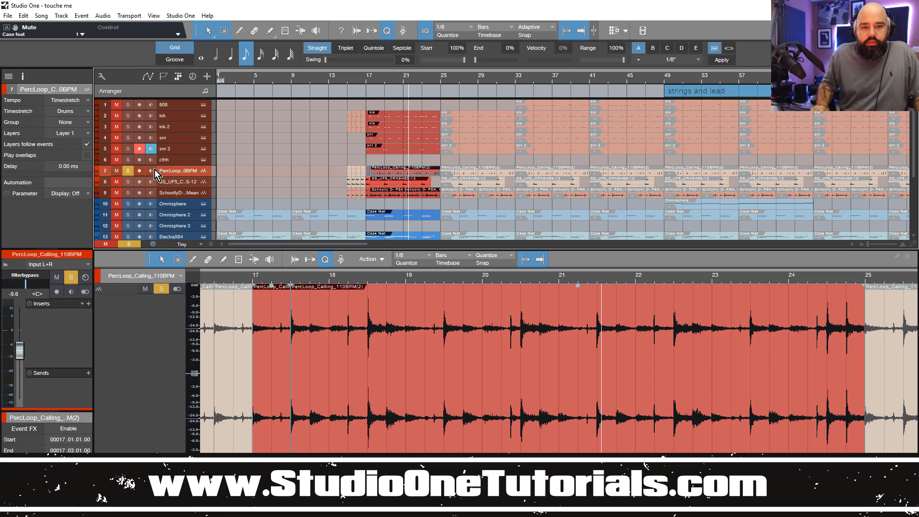
pyautogui.click(366, 81)
pyautogui.press('space')
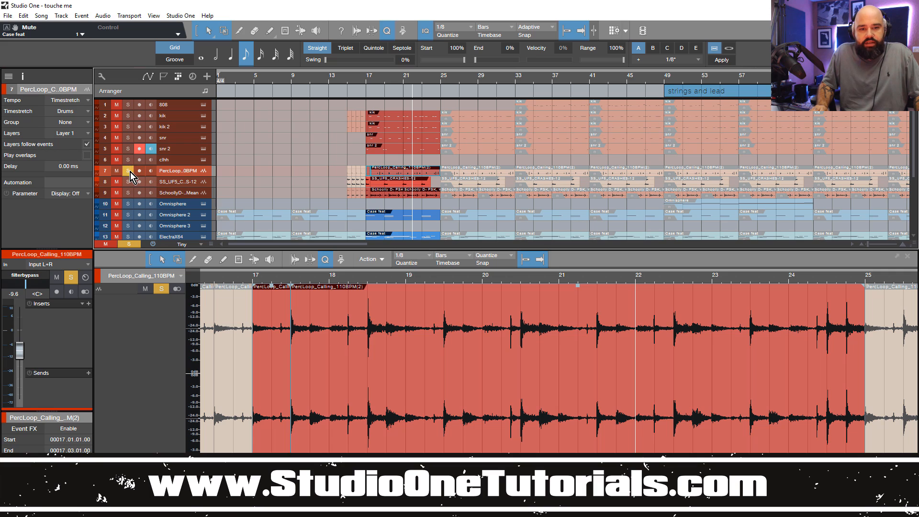
# Step: Solo all the drum tracks from 808 to the Schoolly D loop and play them from bar 17
pyautogui.click(128, 148)
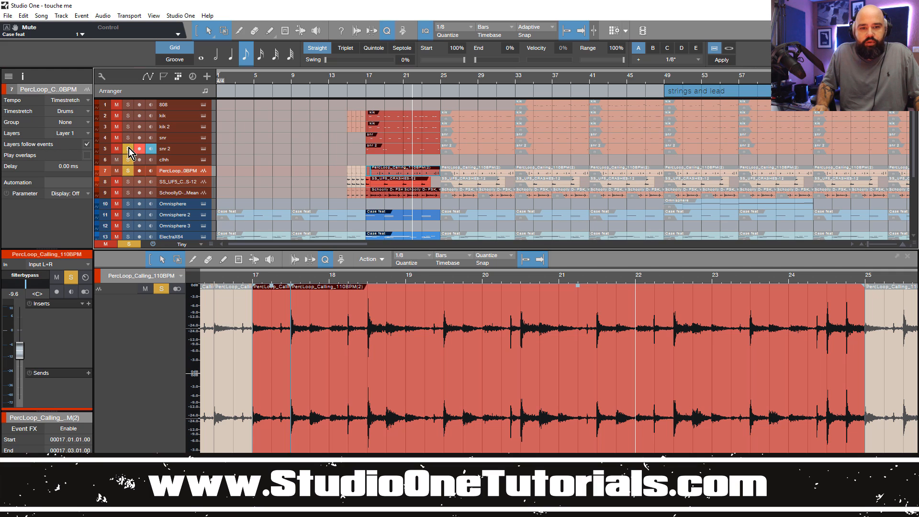
pyautogui.click(367, 78)
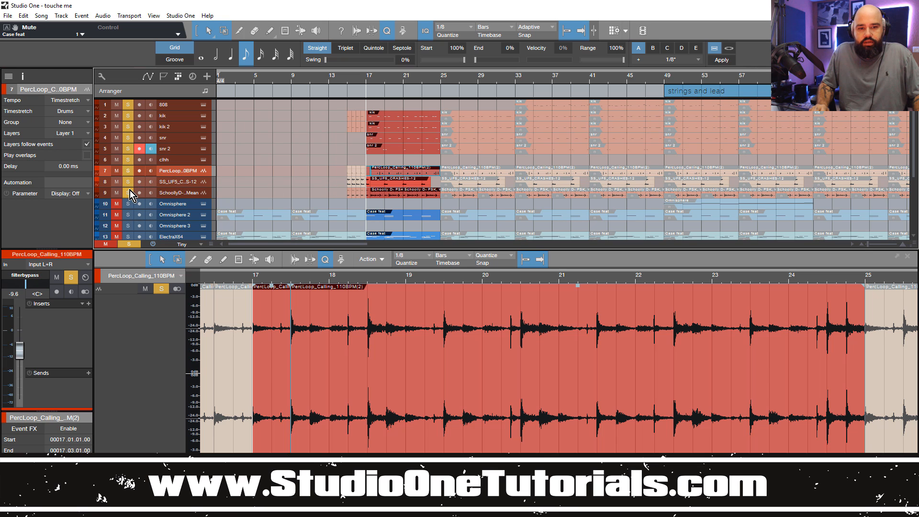
pyautogui.scroll(-5, 276, 168)
pyautogui.scroll(5, 400, 127)
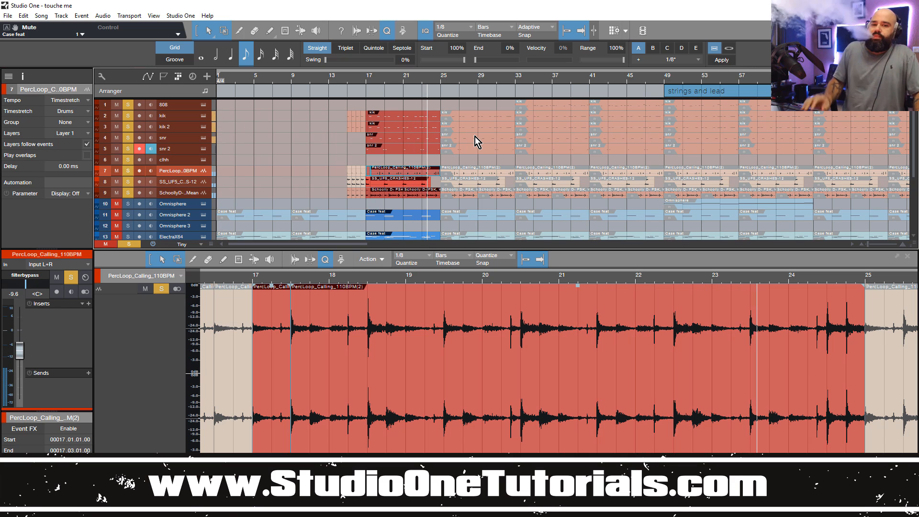
# Step: Set the track height to Overview and add the tracks from Omnisphere to FX_Creep to the solo during playback from bar 17
pyautogui.click(372, 88)
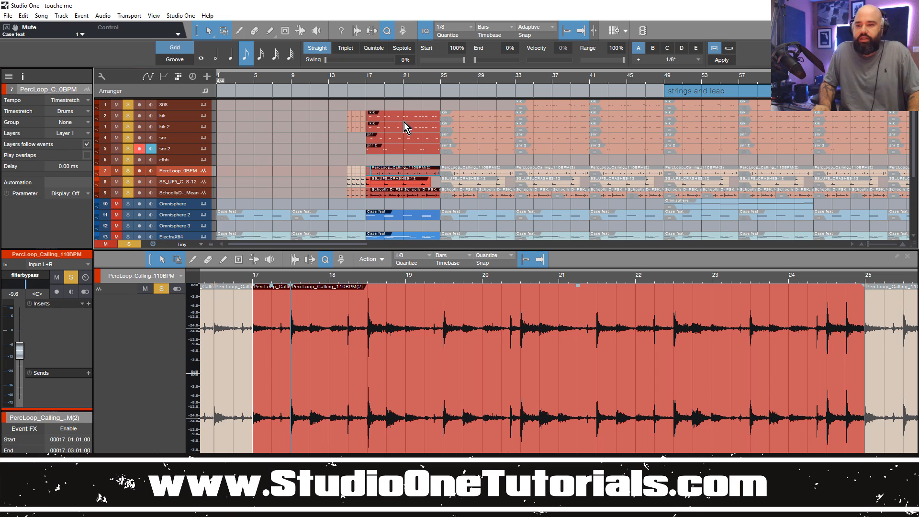
pyautogui.hotkey('shift', 'w')
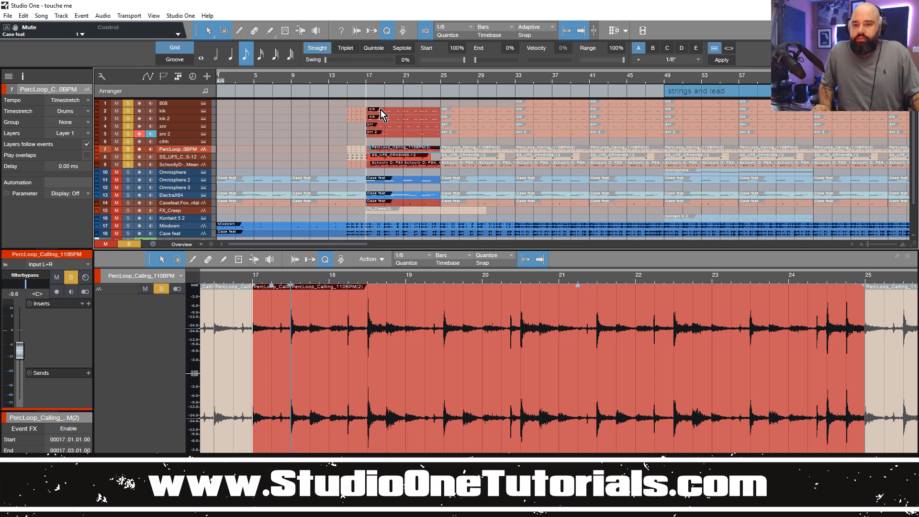
pyautogui.press('space')
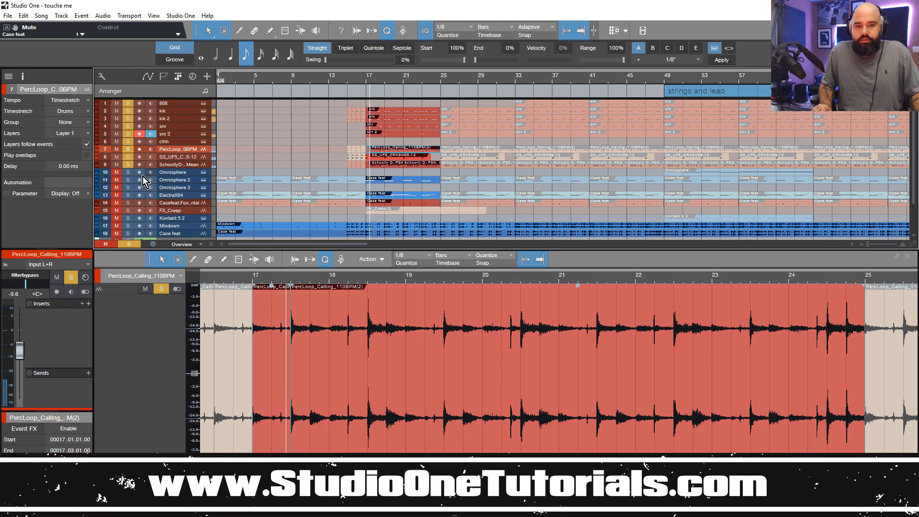
pyautogui.moveTo(130, 174); pyautogui.dragTo(130, 196)
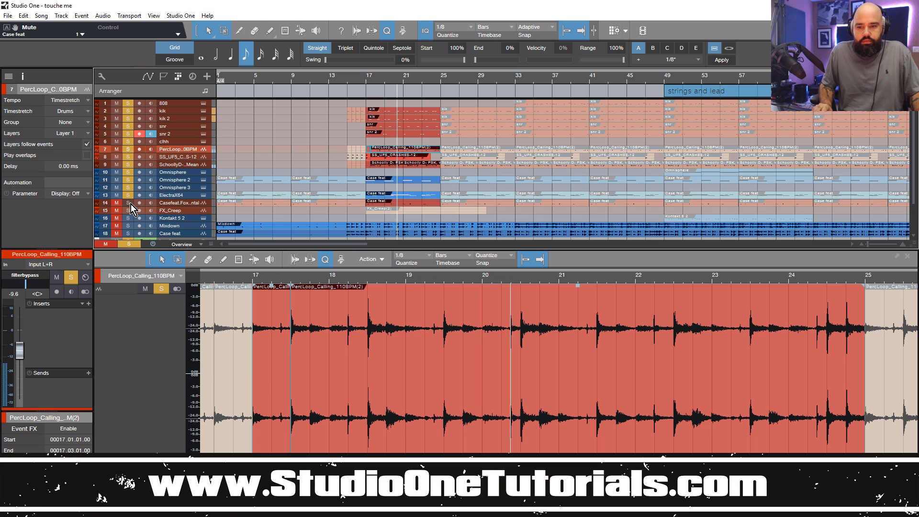
pyautogui.moveTo(130, 202); pyautogui.dragTo(130, 210)
# Step: Unmute the FX_Creep event at bar 17 and play all soloed layers from bar 17
pyautogui.click(423, 212)
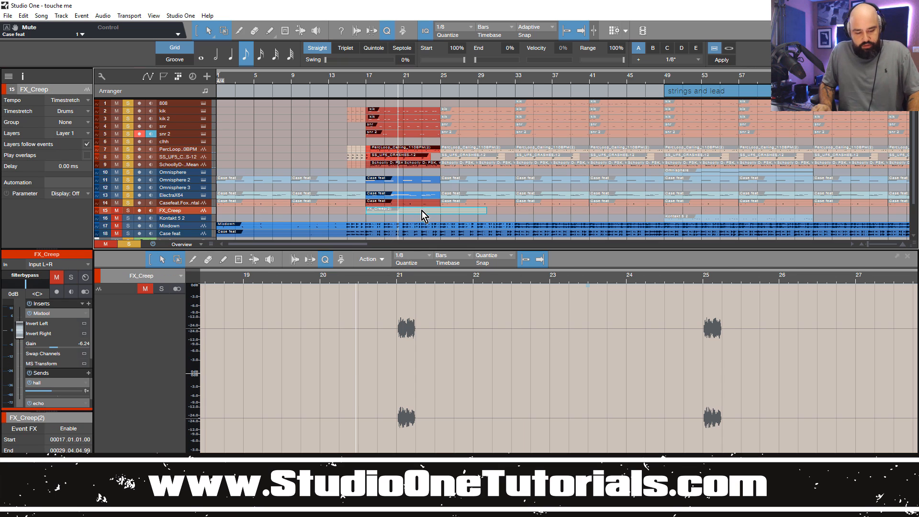
pyautogui.click(370, 82)
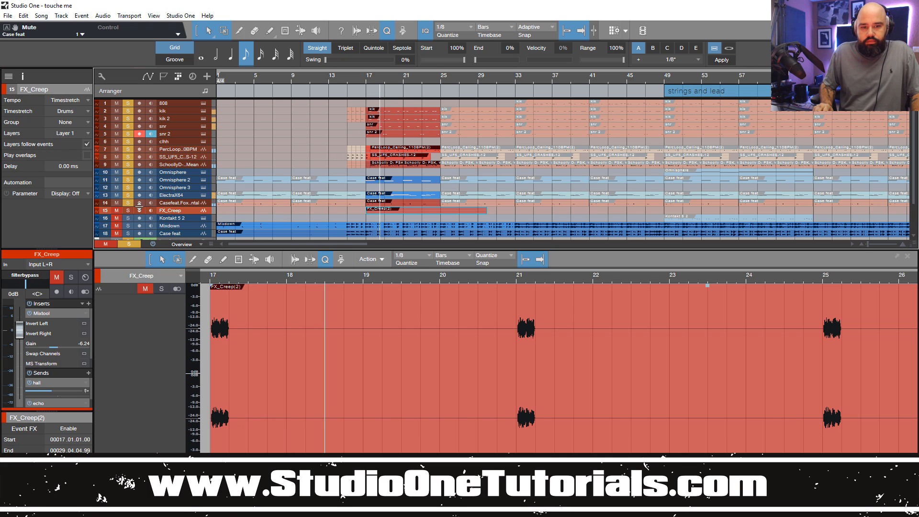
pyautogui.click(364, 78)
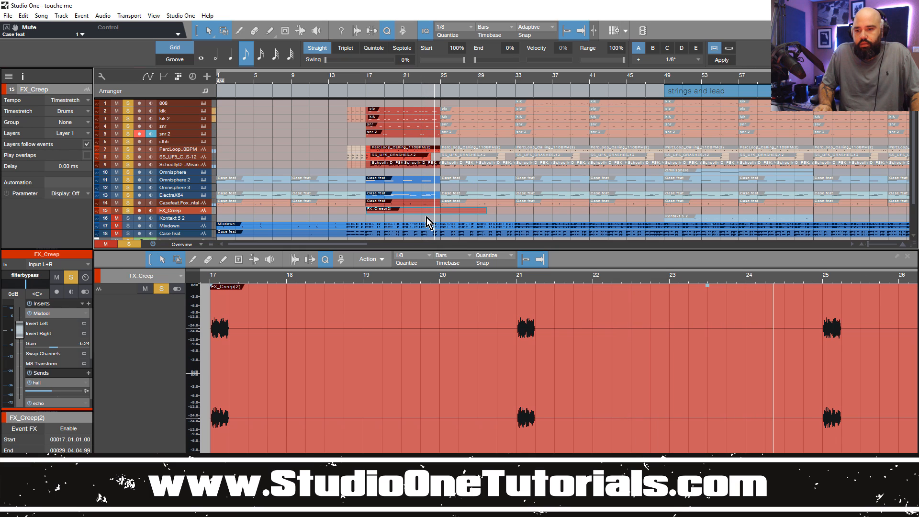
# Step: Mute all the sample, drum and effect events at bar 17 again, including the short kik, kik 2 and loop events
pyautogui.moveTo(430, 220); pyautogui.dragTo(380, 112)
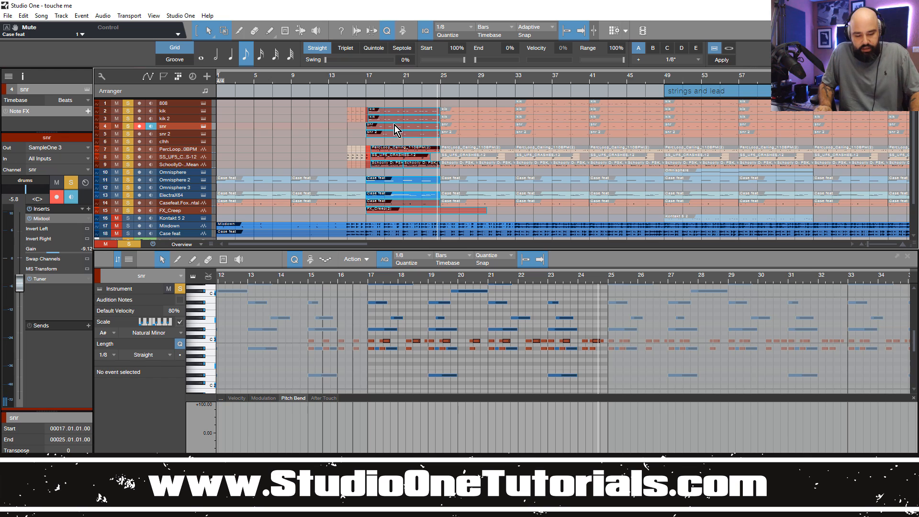
pyautogui.hotkey('shift', 'm')
pyautogui.moveTo(366, 82); pyautogui.dragTo(367, 98)
pyautogui.click(372, 101)
pyautogui.click(373, 118)
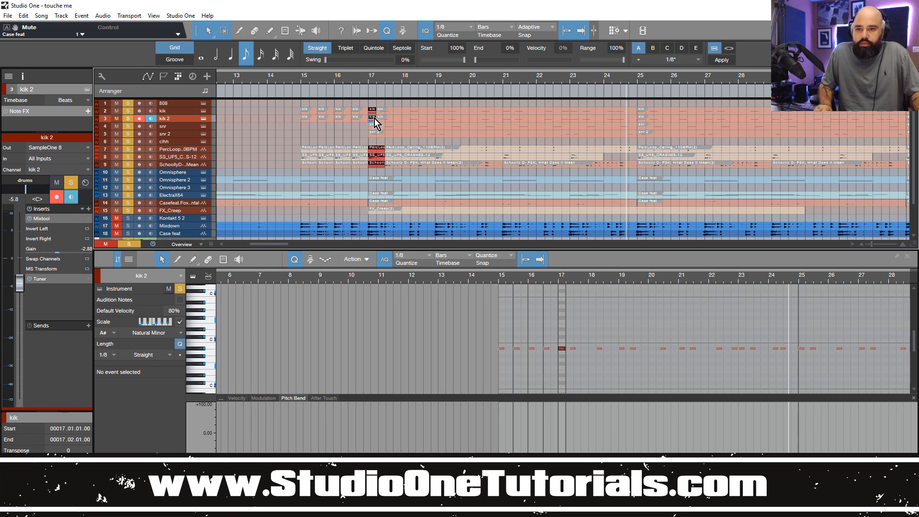
pyautogui.click(375, 111)
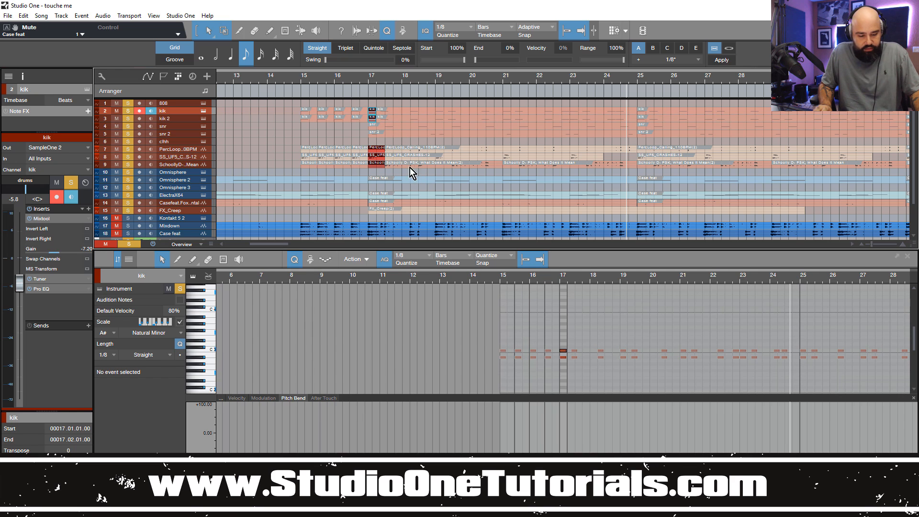
pyautogui.click(376, 150)
pyautogui.moveTo(375, 149); pyautogui.dragTo(381, 166)
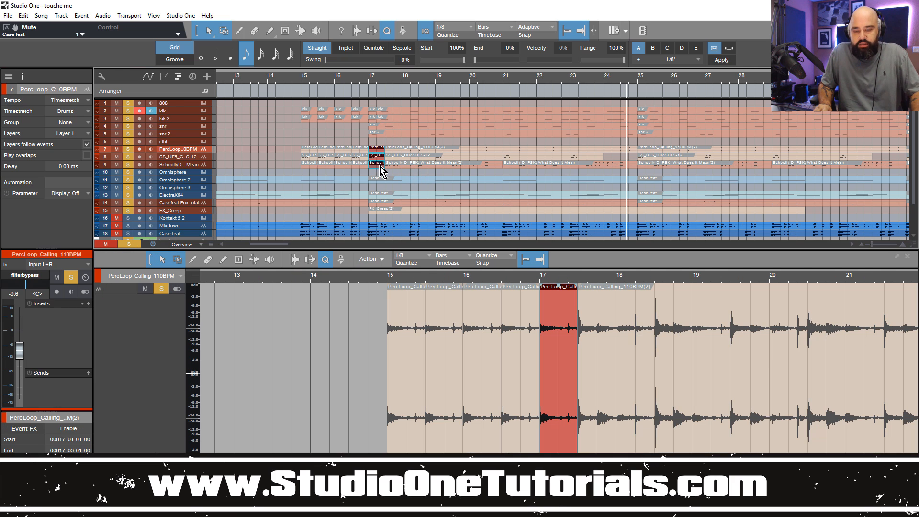
pyautogui.press(',')
# Step: Show the whole arrangement and clear the solo from all tracks, from FX_Creep up to 808
pyautogui.moveTo(485, 77); pyautogui.dragTo(377, 37)
pyautogui.moveTo(278, 75); pyautogui.dragTo(292, 82)
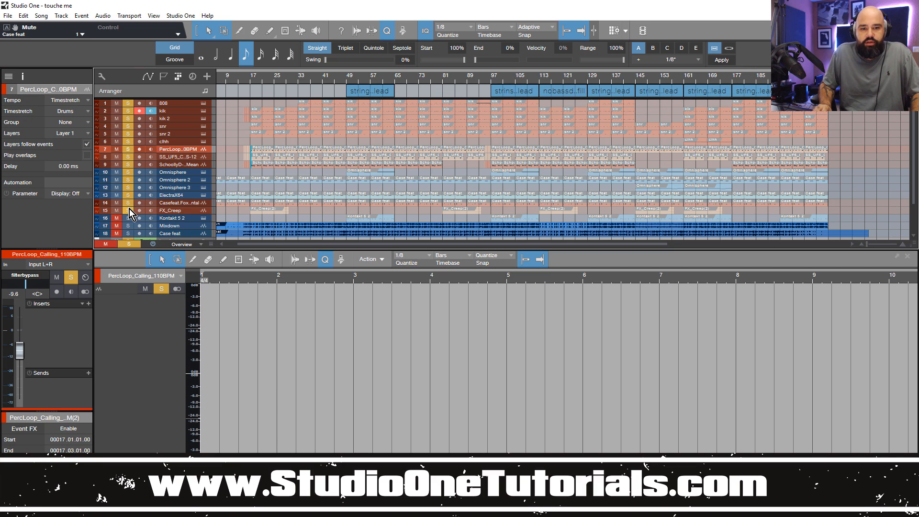
pyautogui.moveTo(129, 209); pyautogui.dragTo(131, 111)
pyautogui.click(130, 106)
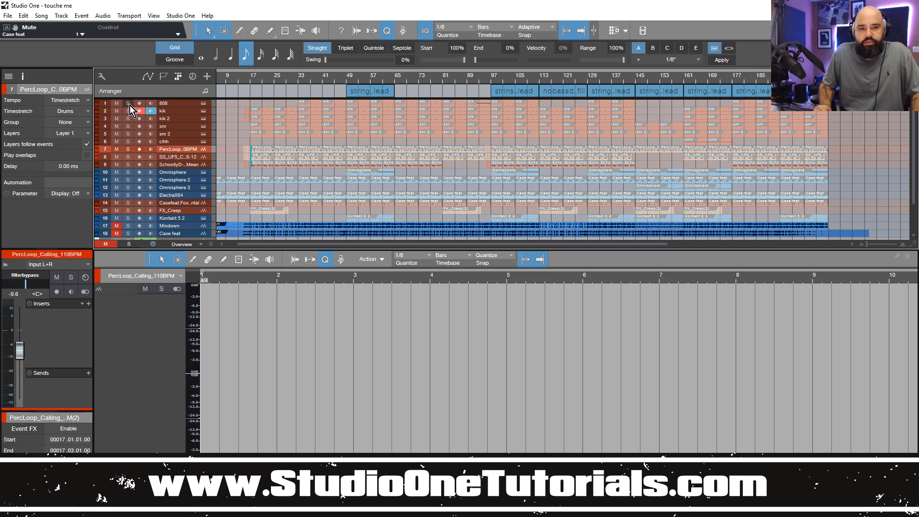
pyautogui.scroll(-1, 157, 130)
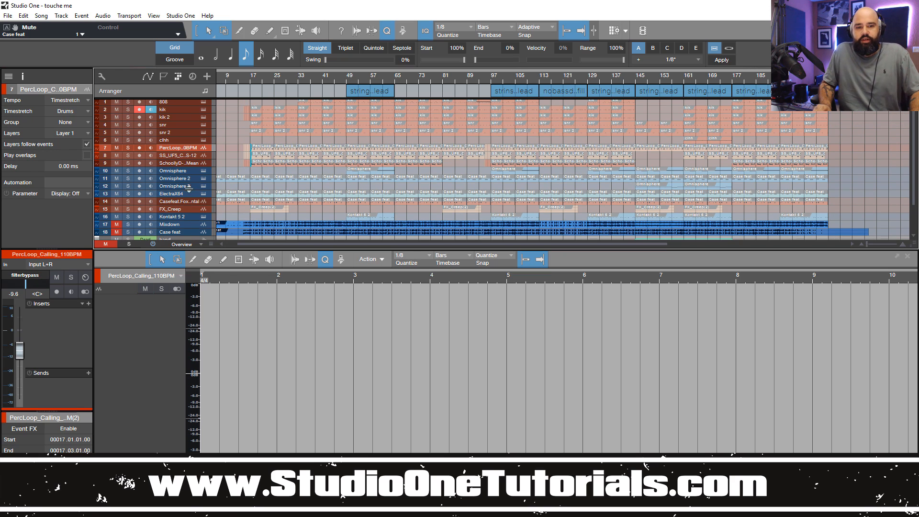
# Step: Solo the Case feat track and play the sections starting at bars 49, 97 and 113
pyautogui.scroll(-1, 120, 228)
pyautogui.click(128, 218)
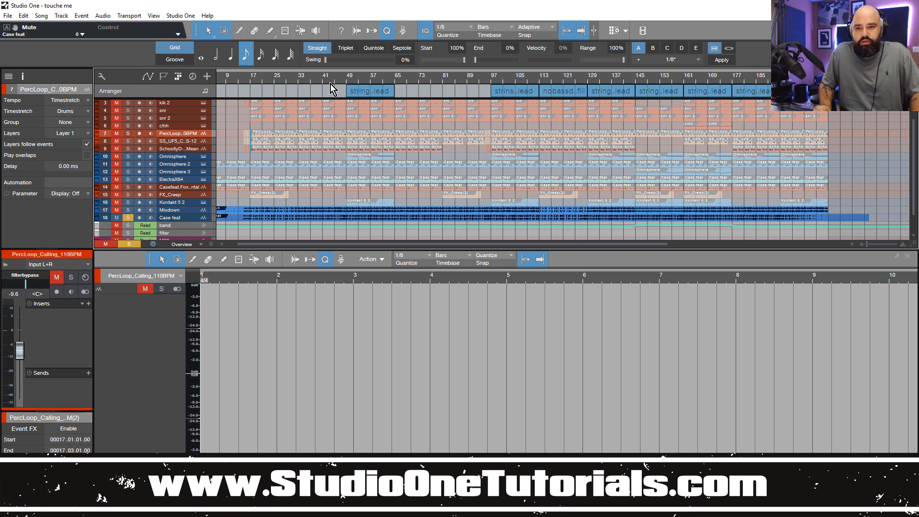
pyautogui.click(344, 82)
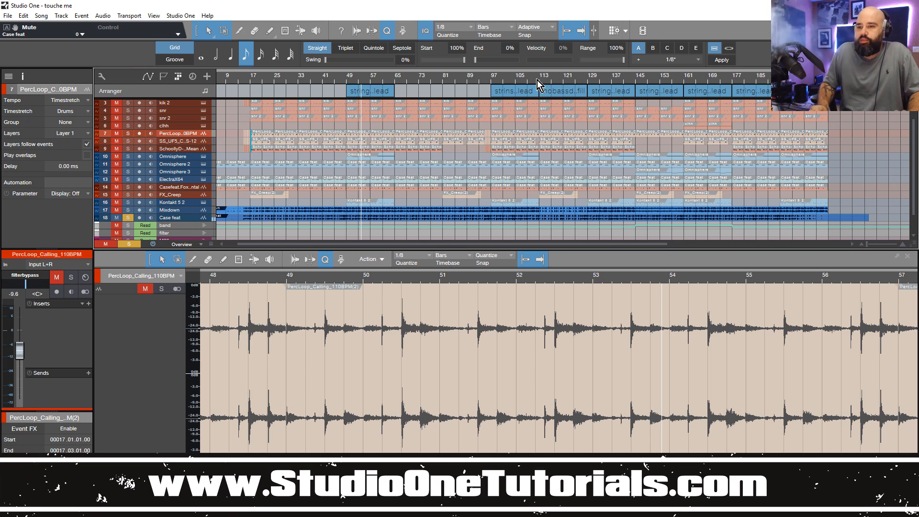
pyautogui.click(492, 81)
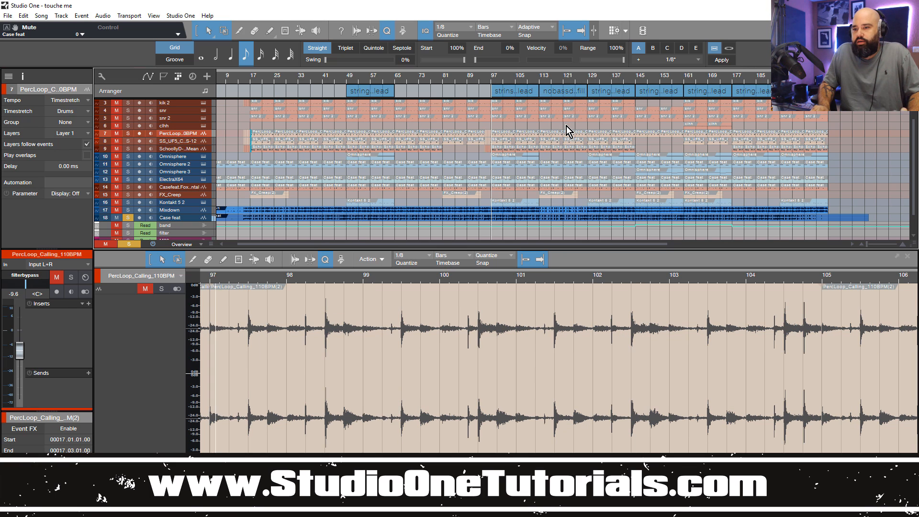
pyautogui.click(540, 83)
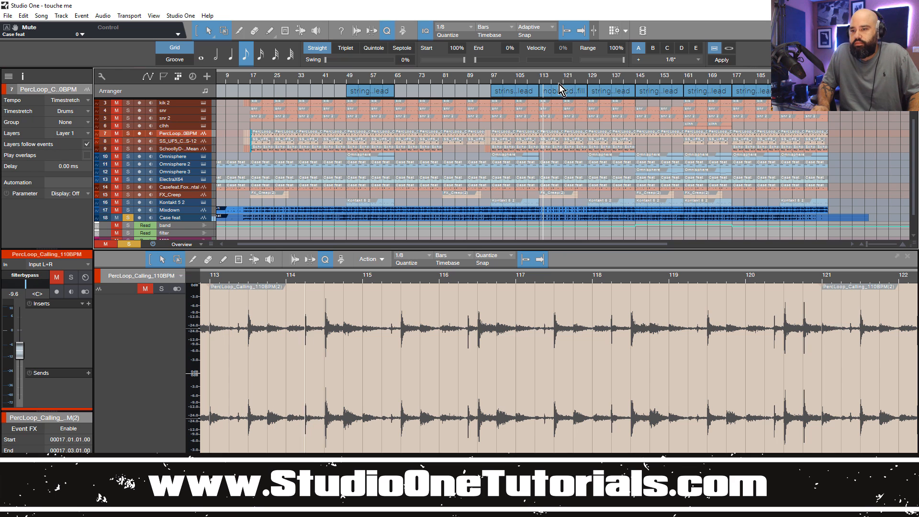
# Step: Play the remaining sections of the soloed Case feat track, including those at bars 161, 177 and 193
pyautogui.scroll(5, 559, 84)
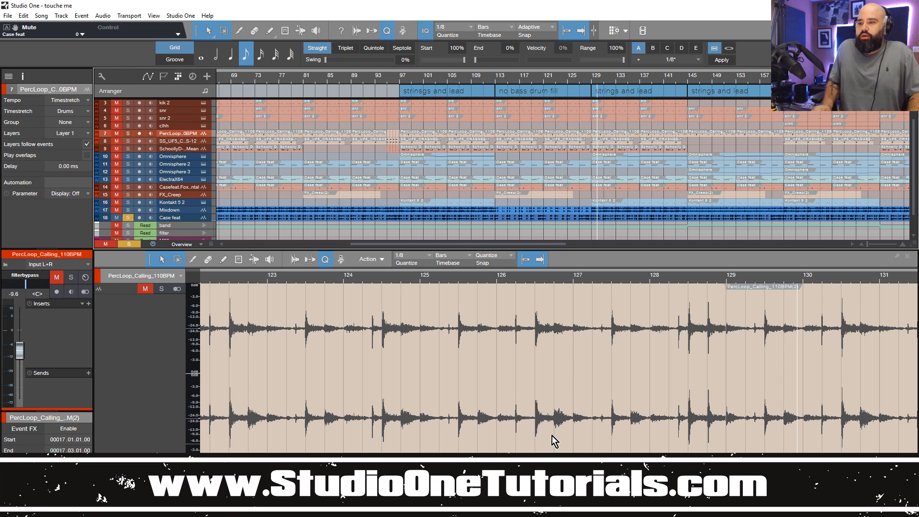
pyautogui.moveTo(636, 80); pyautogui.dragTo(614, 80)
pyautogui.moveTo(688, 80); pyautogui.dragTo(662, 70)
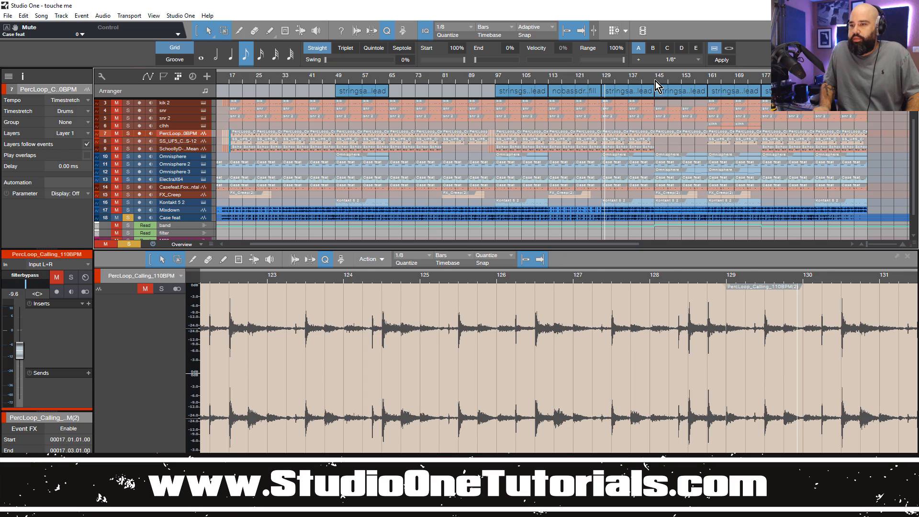
pyautogui.click(707, 82)
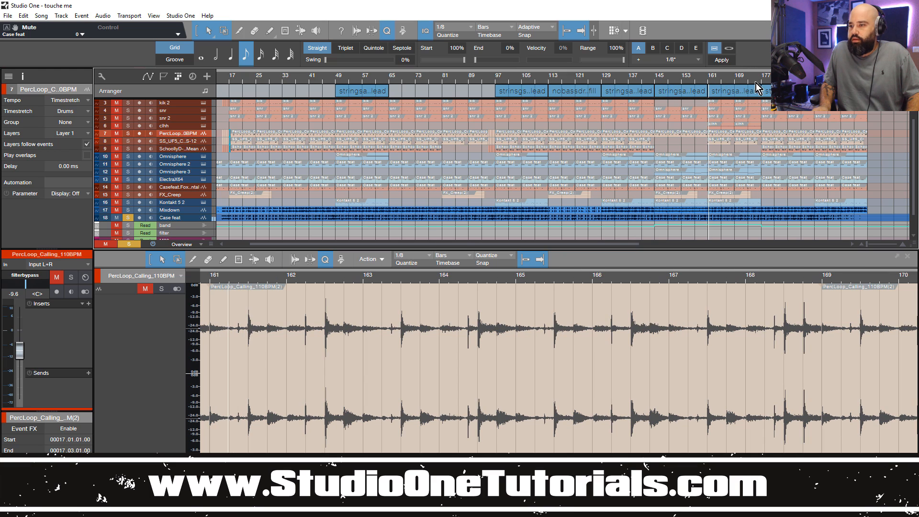
pyautogui.click(762, 81)
pyautogui.click(815, 81)
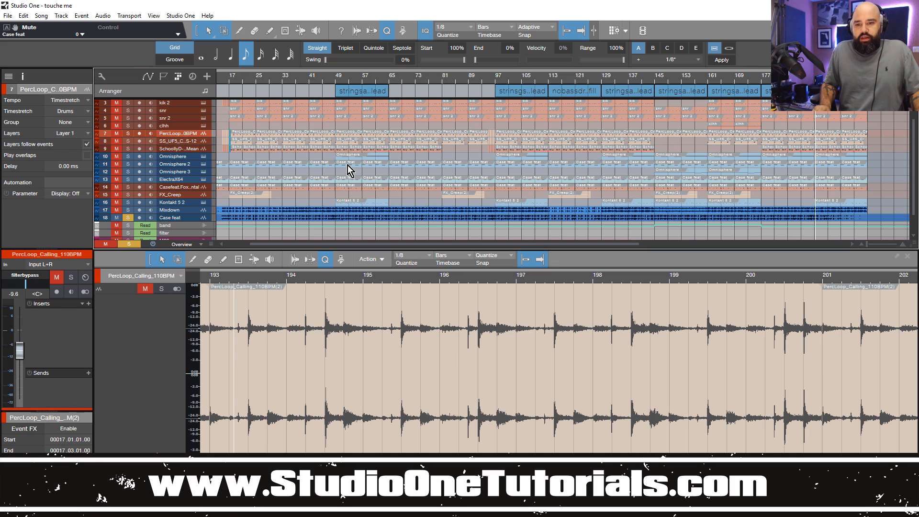
# Step: Switch the solo from Case feat to Mixdown and set the playback position to bar 49
pyautogui.click(360, 155)
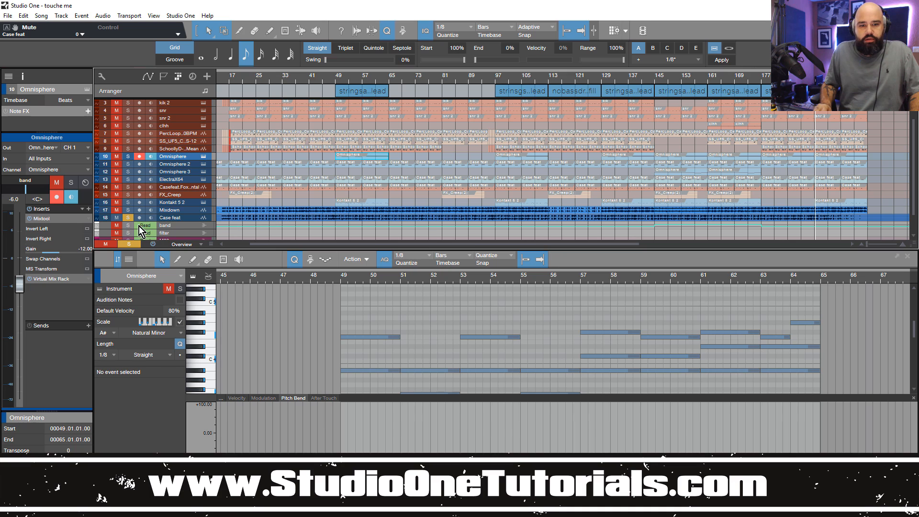
pyautogui.click(128, 217)
pyautogui.click(128, 209)
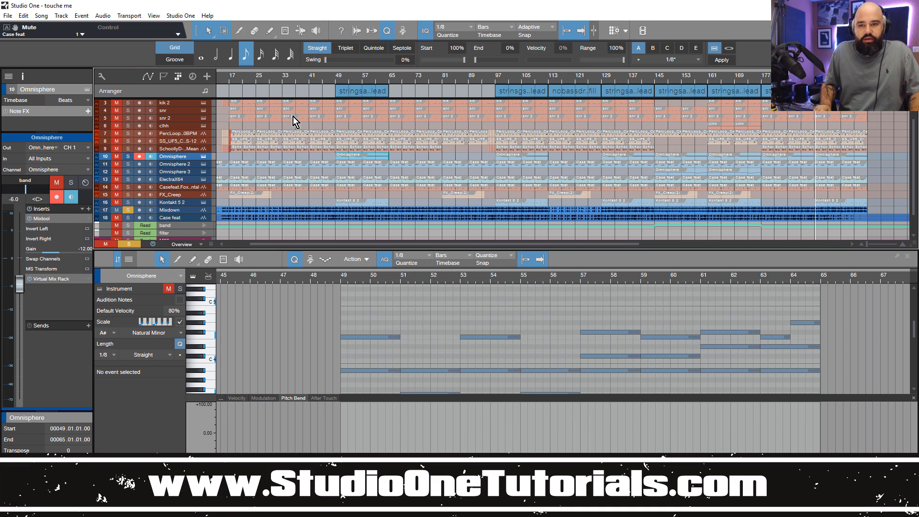
pyautogui.click(338, 81)
pyautogui.click(336, 81)
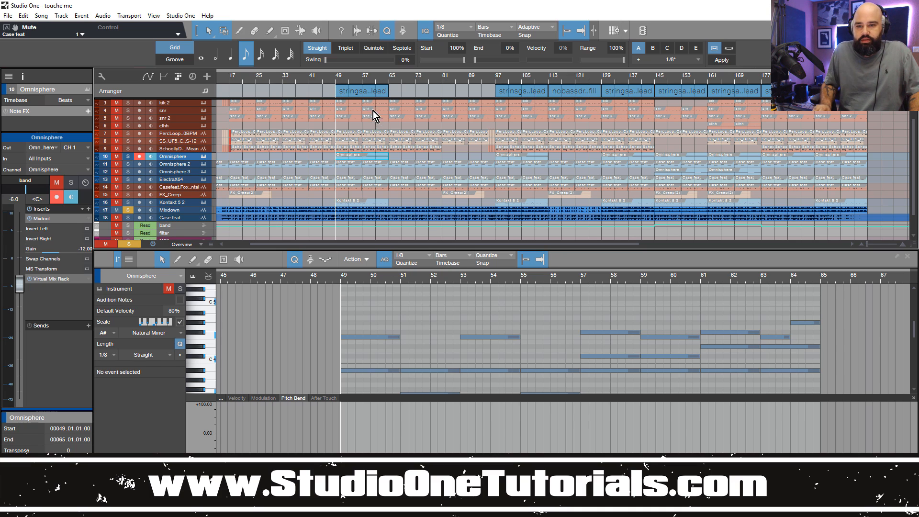
# Step: Open the Omnisphere event at bar 49 in the note editor, show its full length and play it
pyautogui.doubleClick(361, 158)
pyautogui.moveTo(356, 277); pyautogui.dragTo(347, 266)
pyautogui.press('space')
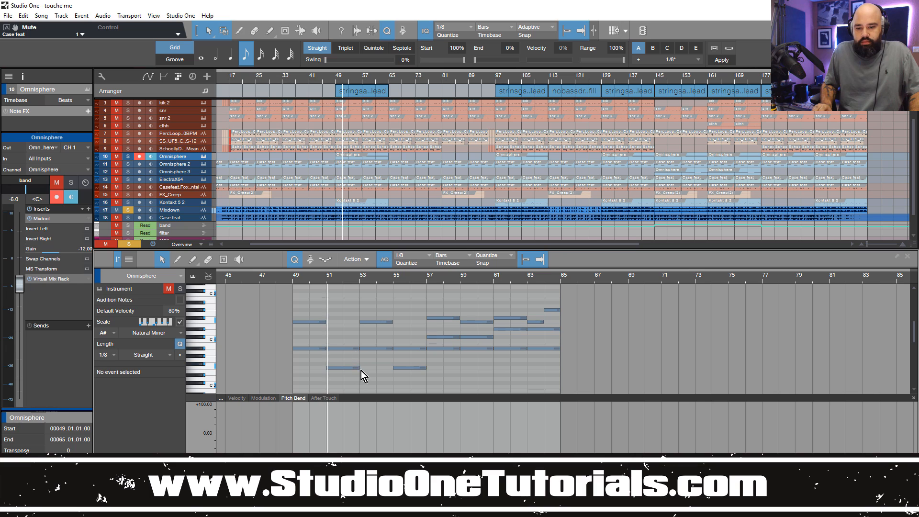
# Step: Examine the Omnisphere chords by selecting their stacked notes in turn, including those at bars 49, 57 and 63
pyautogui.moveTo(296, 294); pyautogui.dragTo(313, 354)
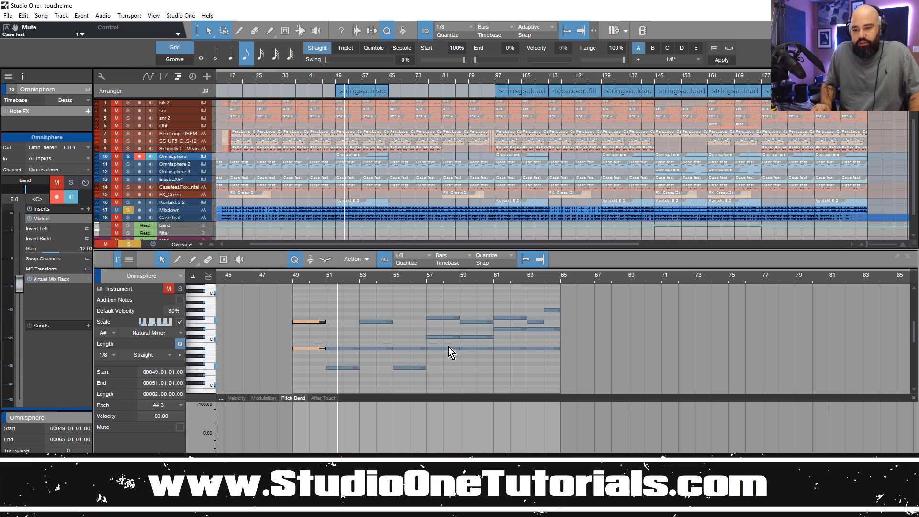
pyautogui.moveTo(449, 346); pyautogui.dragTo(444, 315)
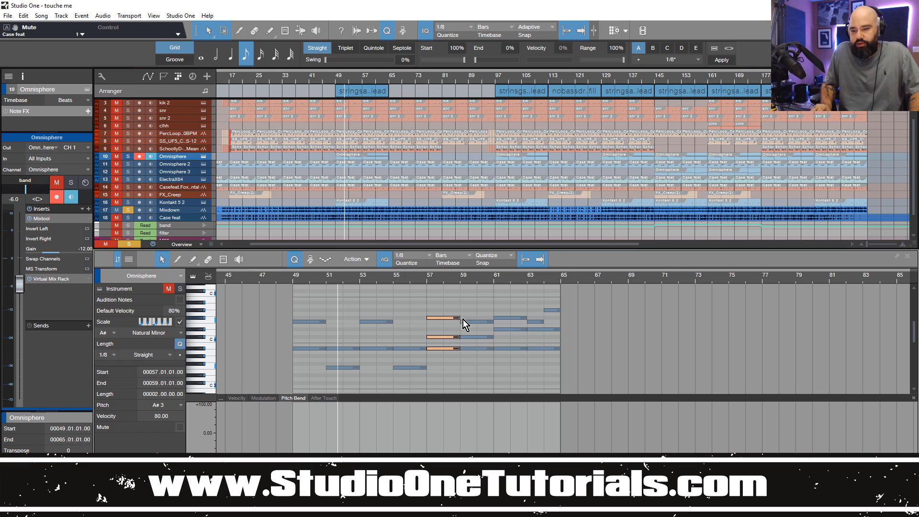
pyautogui.moveTo(472, 308); pyautogui.dragTo(516, 313)
pyautogui.moveTo(547, 372); pyautogui.dragTo(542, 307)
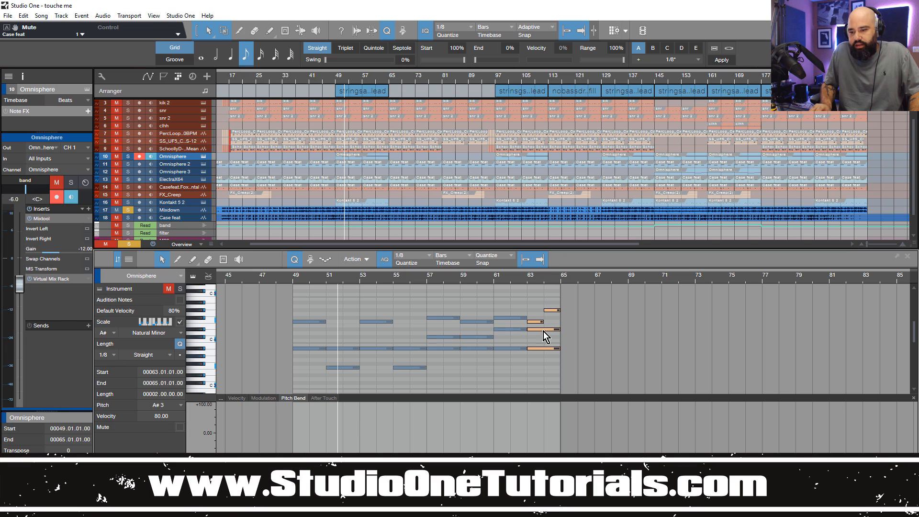
# Step: Select all notes of the Omnisphere event, play it from bar 49 and clear the note selection
pyautogui.click(337, 79)
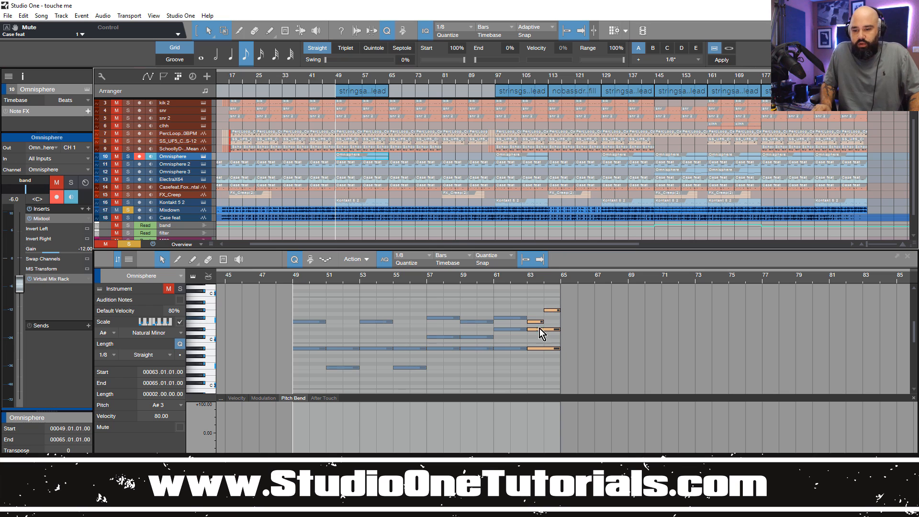
pyautogui.moveTo(614, 372); pyautogui.dragTo(287, 310)
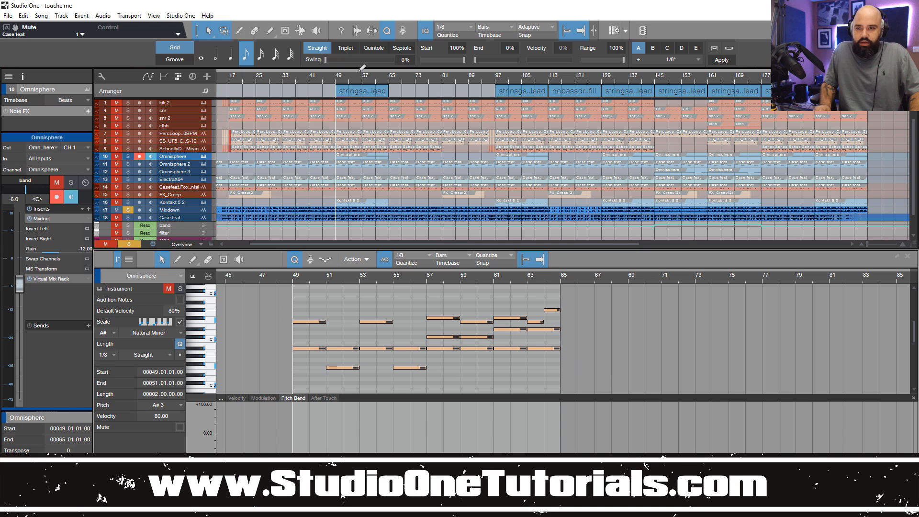
pyautogui.press('e')
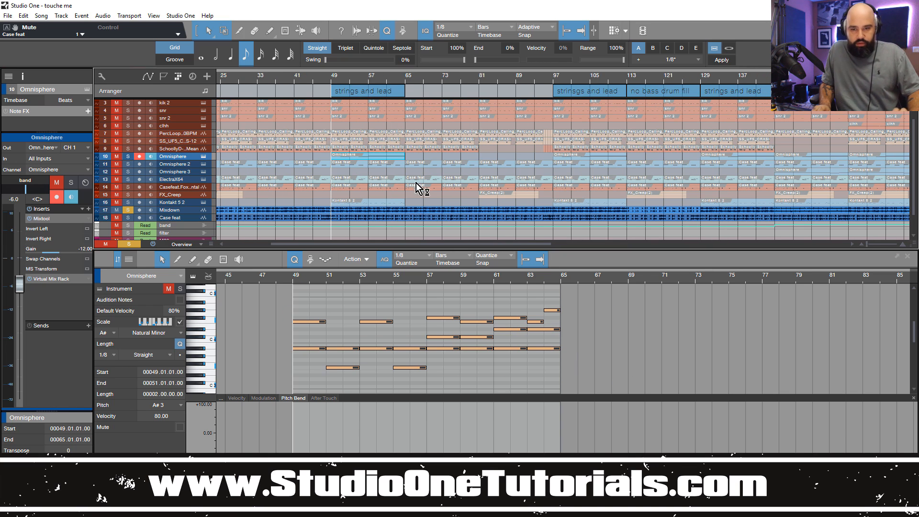
pyautogui.press('space')
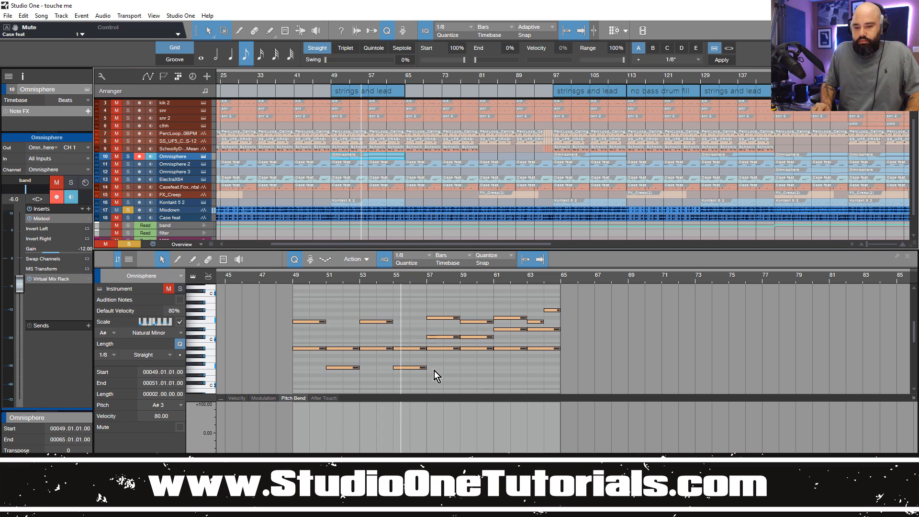
pyautogui.click(295, 309)
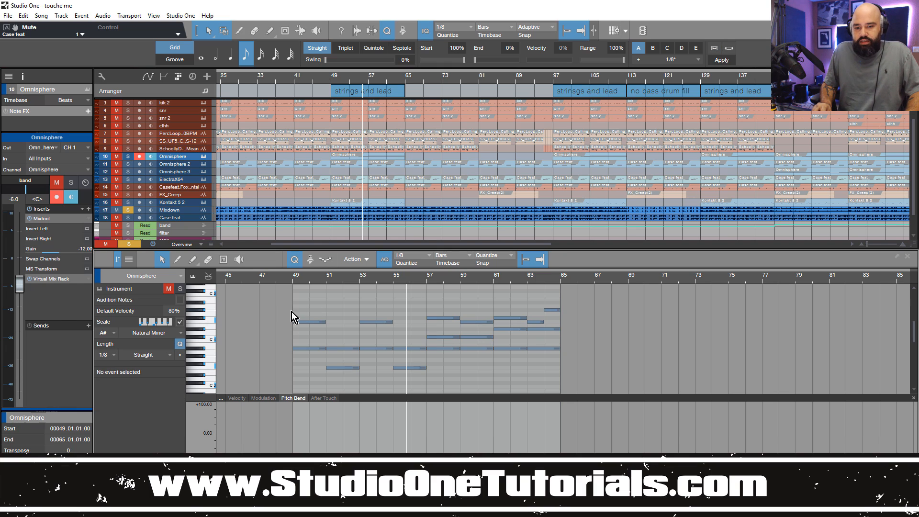
pyautogui.moveTo(291, 311); pyautogui.dragTo(364, 329)
pyautogui.click(394, 297)
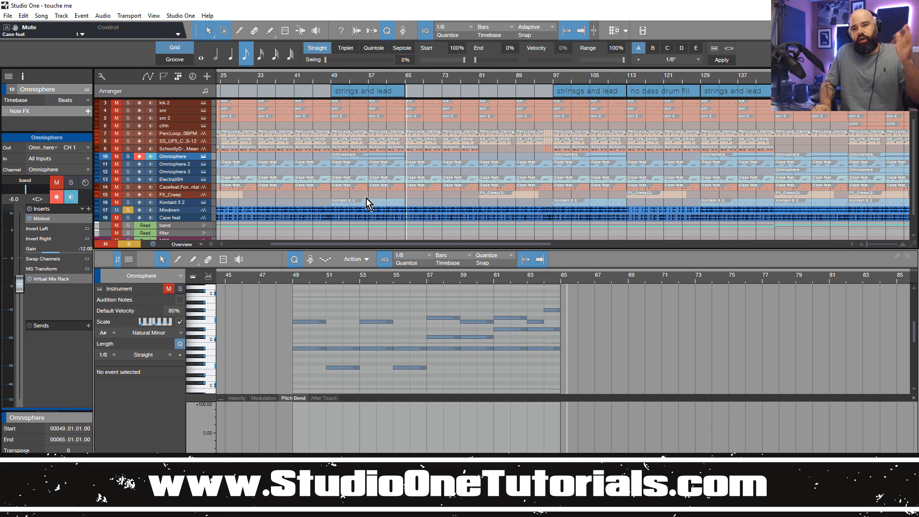
# Step: Solo Case feat instead of Mixdown and play the Kontakt 5 2 event from bar 49 in the note editor
pyautogui.click(128, 218)
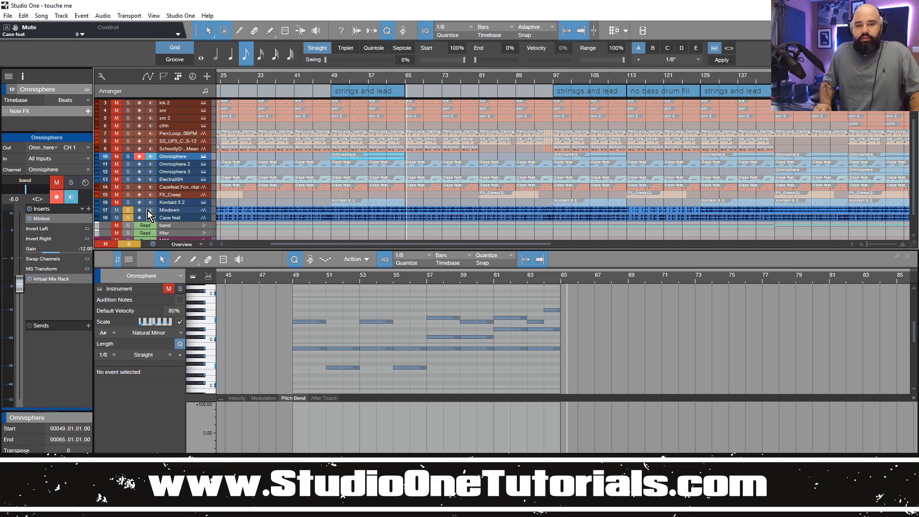
pyautogui.click(331, 79)
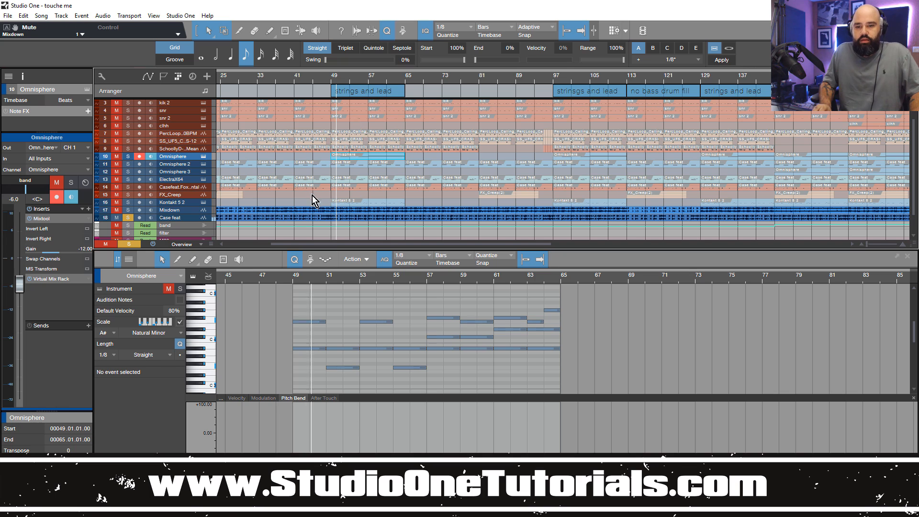
pyautogui.click(354, 206)
pyautogui.doubleClick(353, 202)
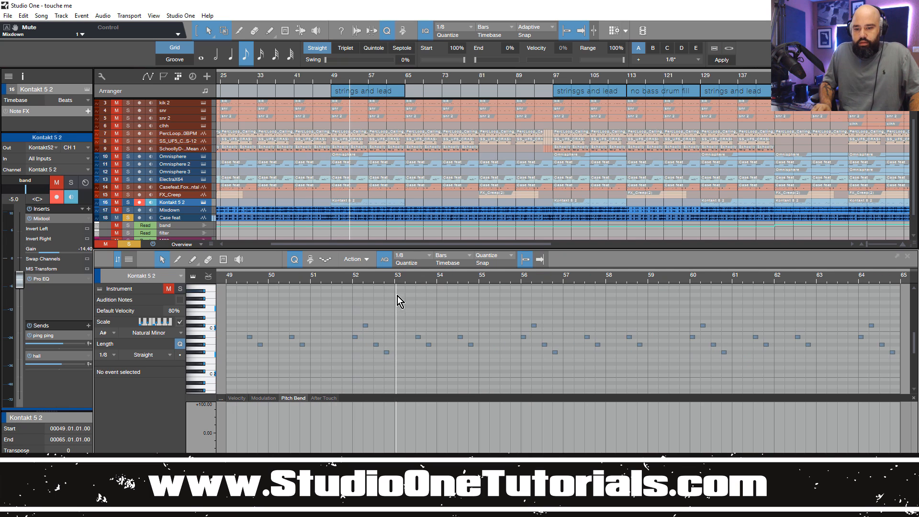
pyautogui.press('space')
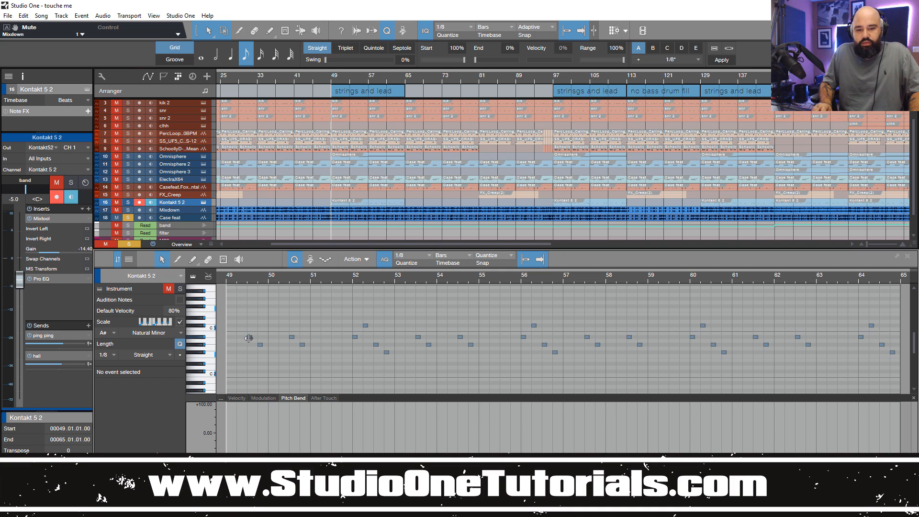
pyautogui.press('space')
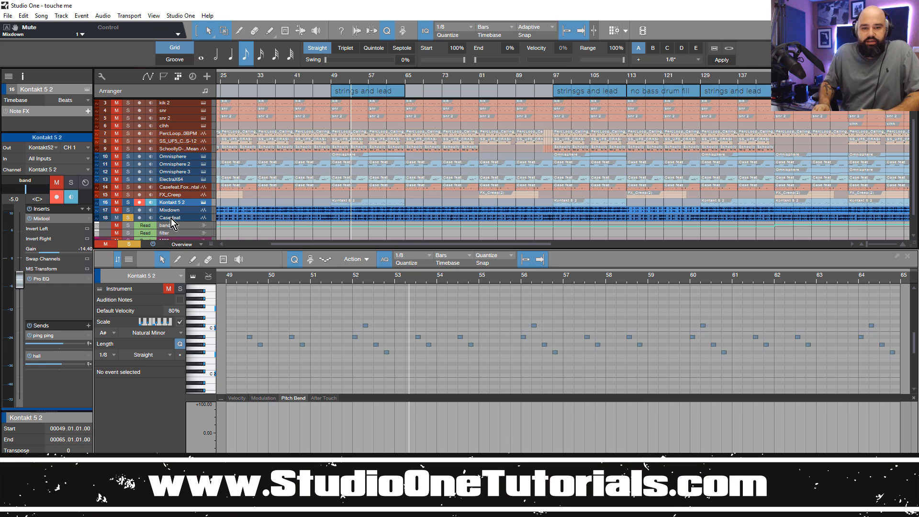
# Step: Play Mixdown from bar 49 and compare it with Case feat by switching the solo between the two tracks
pyautogui.click(330, 81)
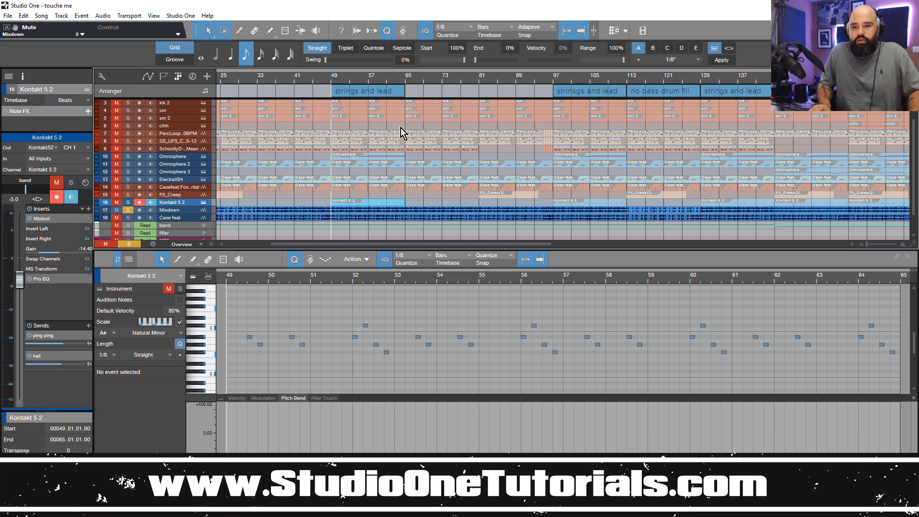
pyautogui.press('space')
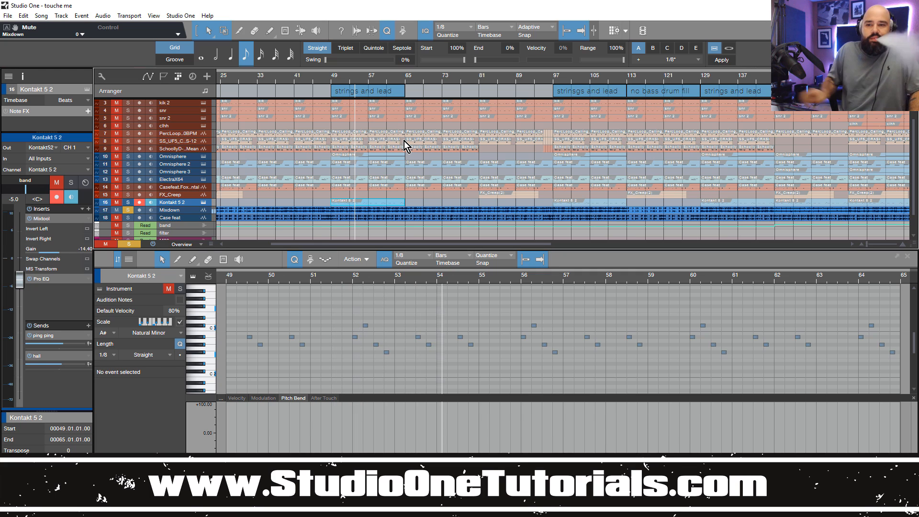
pyautogui.click(129, 217)
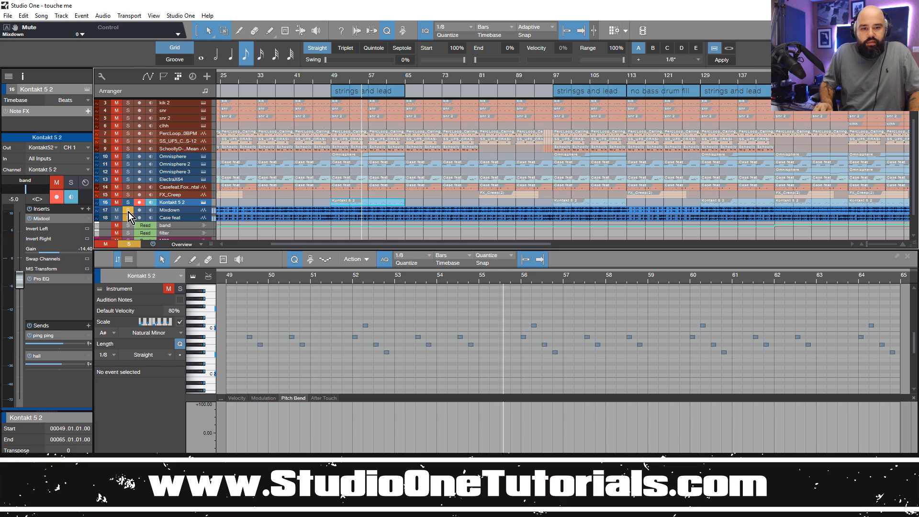
pyautogui.click(128, 211)
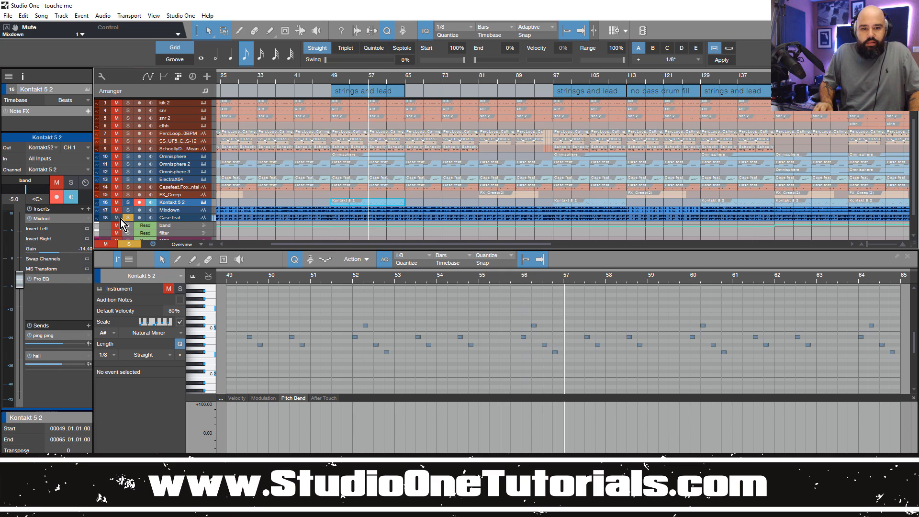
pyautogui.click(127, 212)
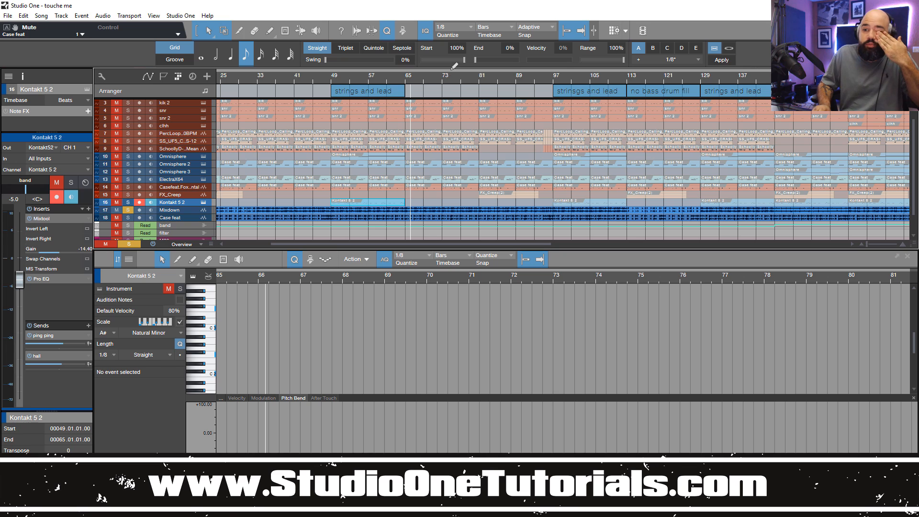
# Step: Open the kik 2 event at bar 49 in the note editor
pyautogui.moveTo(452, 80); pyautogui.dragTo(467, 78)
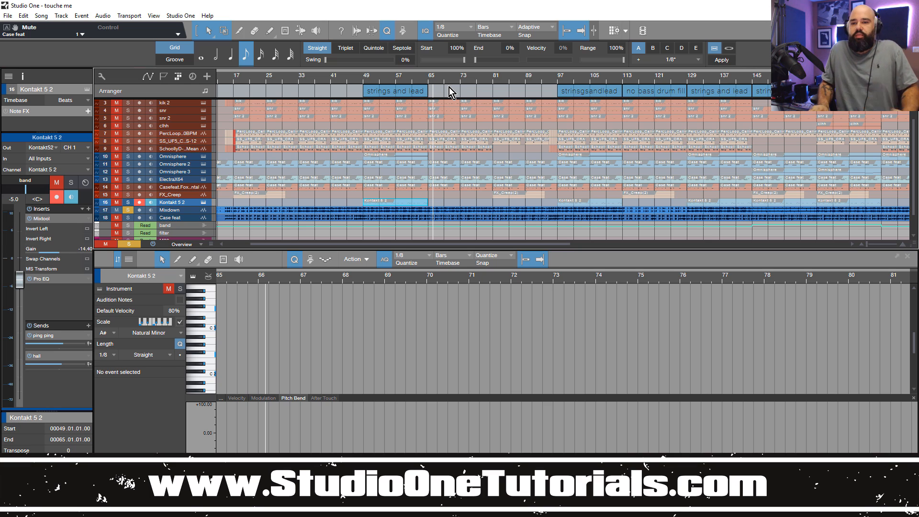
pyautogui.click(380, 102)
pyautogui.moveTo(412, 277); pyautogui.dragTo(391, 117)
pyautogui.scroll(2, 380, 109)
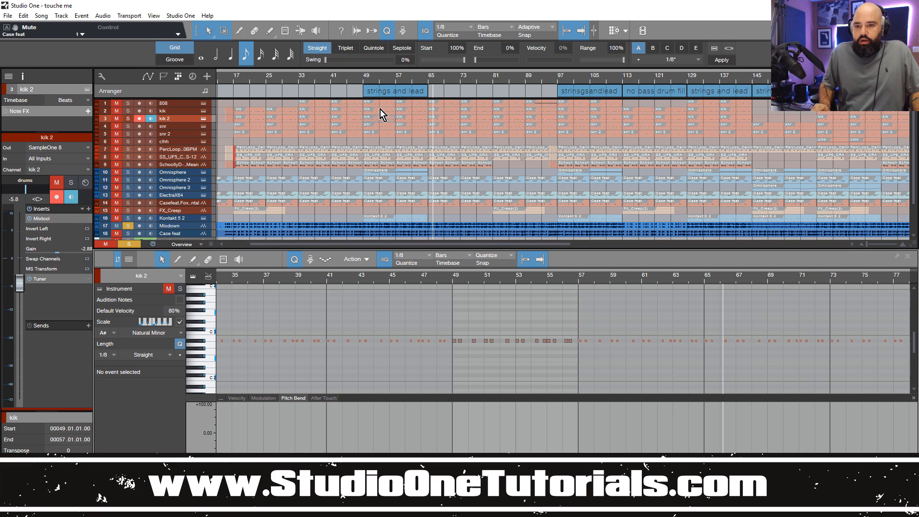
# Step: Open the 808 track's event at bar 49 and examine its notes in the editor
pyautogui.click(379, 104)
pyautogui.moveTo(458, 272); pyautogui.dragTo(549, 354)
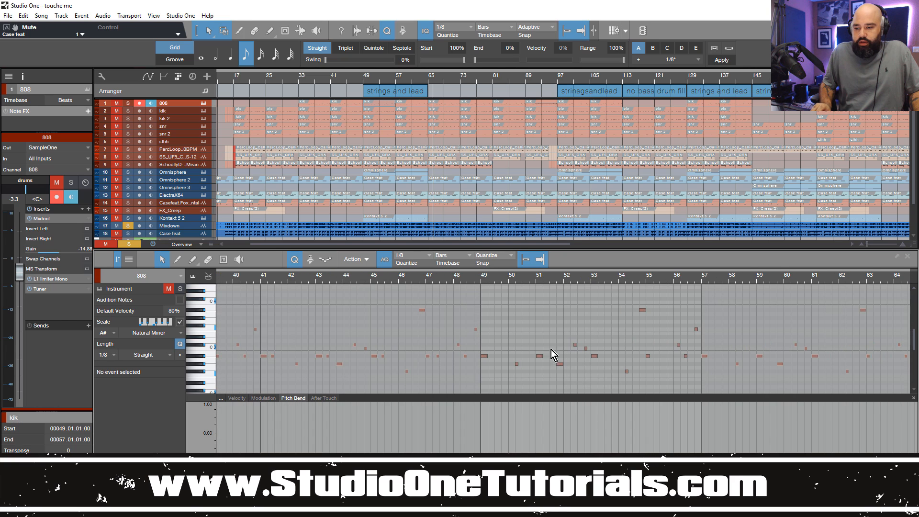
pyautogui.moveTo(486, 282); pyautogui.dragTo(584, 258)
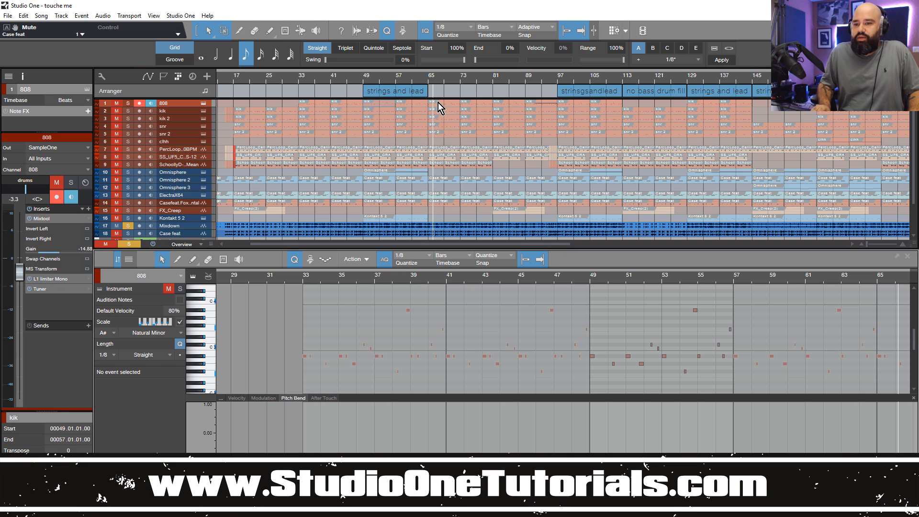
# Step: Select the 808 event at bar 65 and audition the arrangement from bar 65 and again from bar 81
pyautogui.click(429, 82)
pyautogui.click(443, 102)
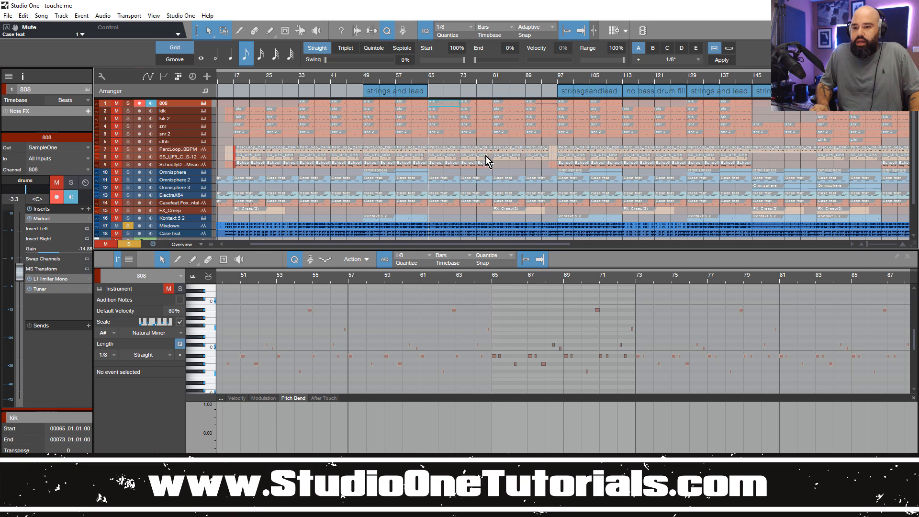
pyautogui.click(493, 86)
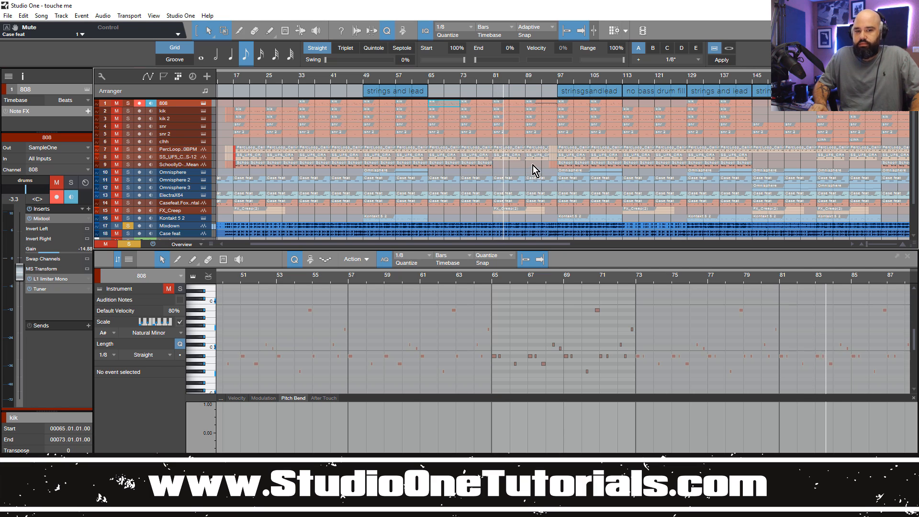
pyautogui.moveTo(558, 79); pyautogui.dragTo(511, 87)
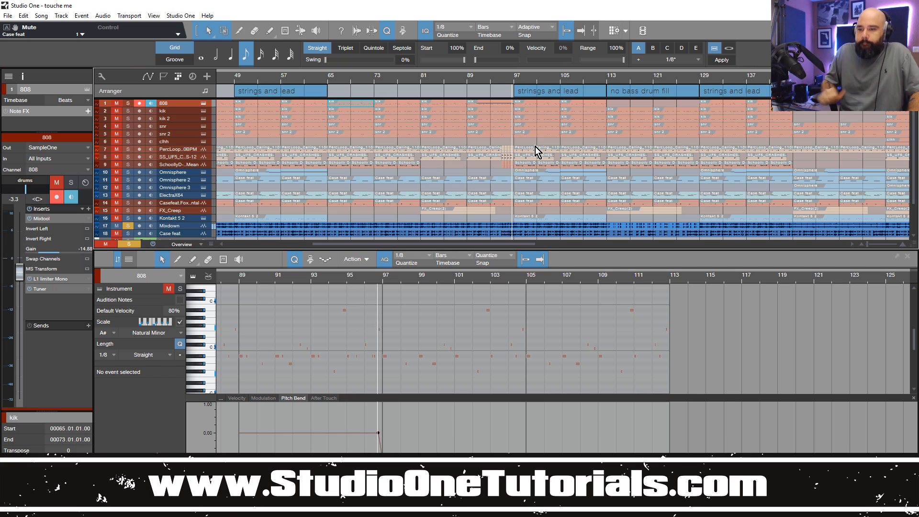
# Step: Show the 808 event at bar 89 in the note editor and select its last notes in bar 96
pyautogui.click(507, 102)
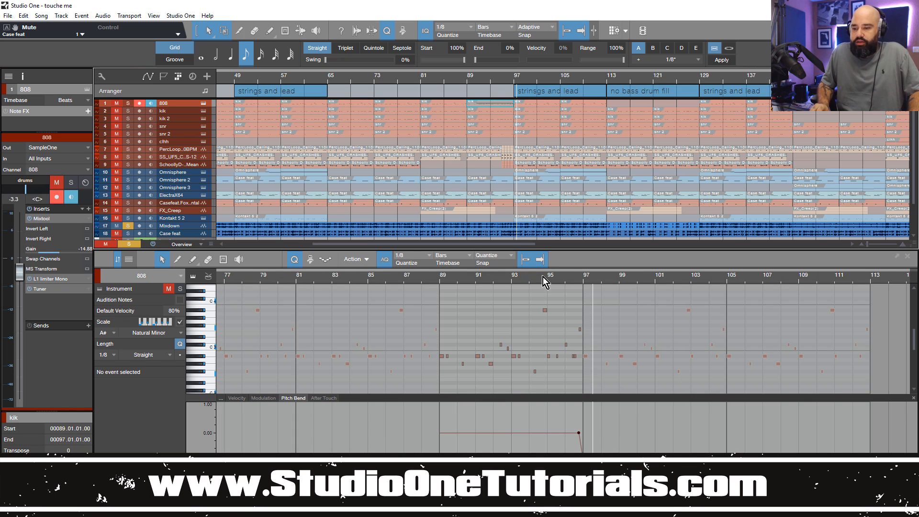
pyautogui.moveTo(559, 286); pyautogui.dragTo(498, 351)
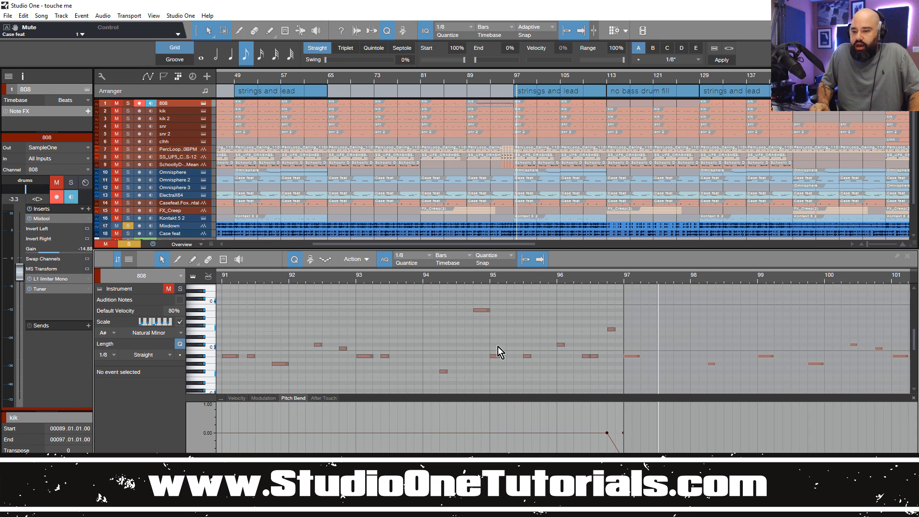
pyautogui.moveTo(513, 318); pyautogui.dragTo(541, 384)
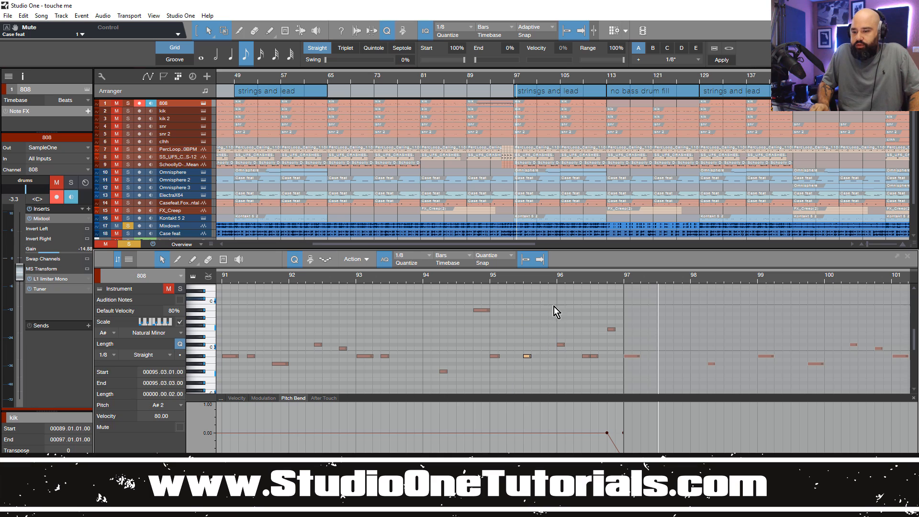
pyautogui.moveTo(548, 297); pyautogui.dragTo(613, 364)
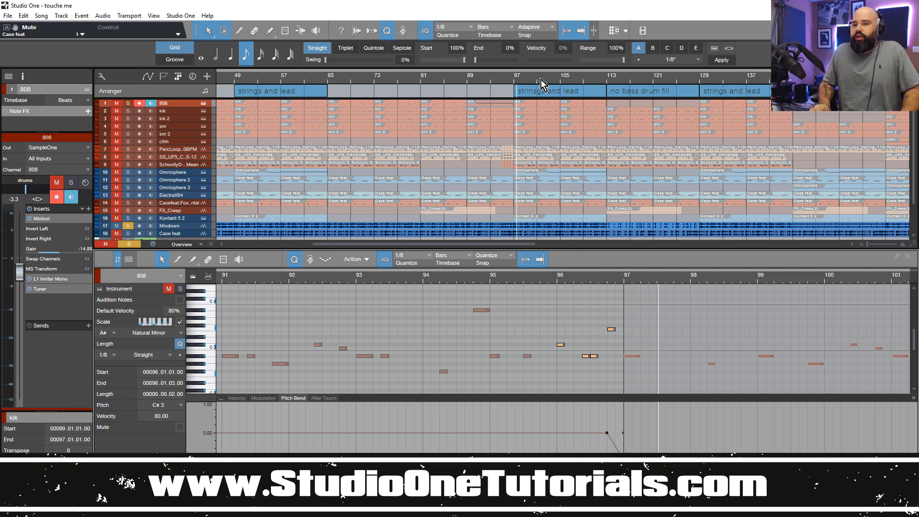
# Step: Play the strings and lead section from bar 97 and bring playback to bar 113, where the no bass drum fill section starts
pyautogui.click(515, 80)
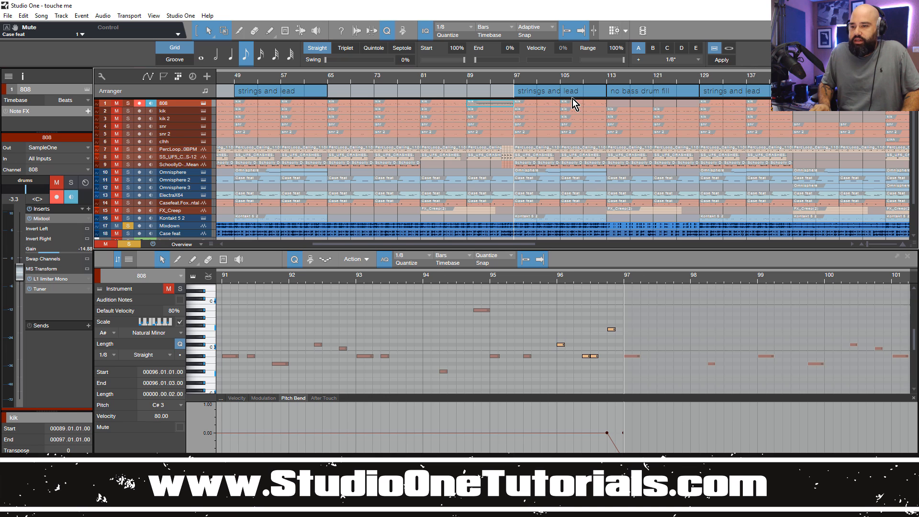
pyautogui.click(592, 83)
pyautogui.click(609, 82)
pyautogui.moveTo(649, 77); pyautogui.dragTo(541, 97)
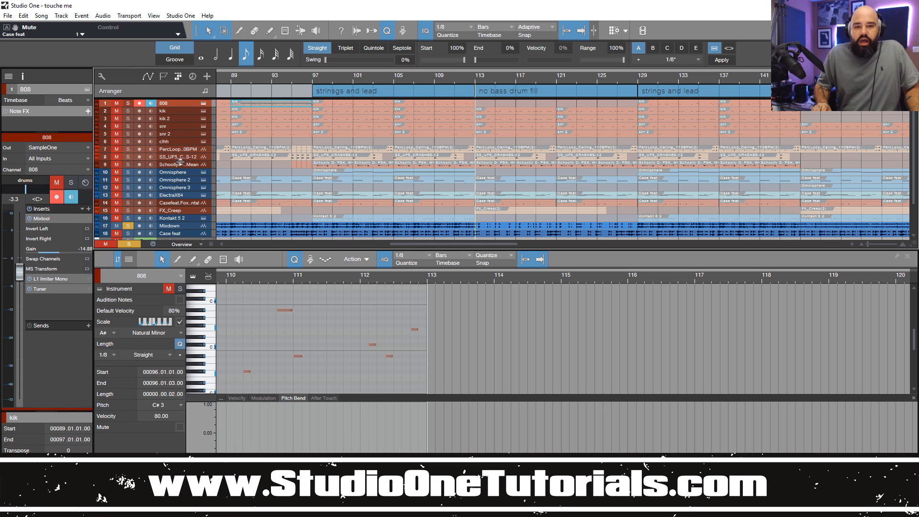
# Step: Open the mixer and examine the output routing of the PercLoop and SS_UF5_CRASHES-12 channels
pyautogui.press('F3')
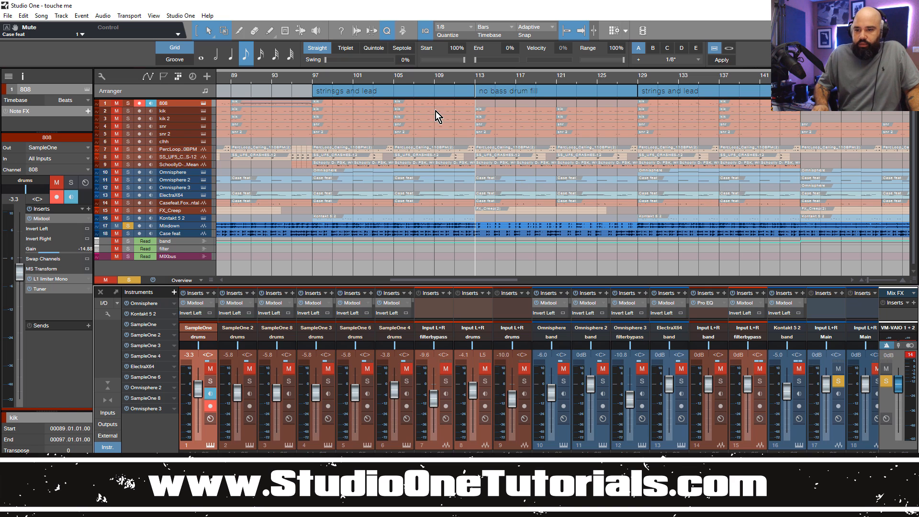
pyautogui.click(182, 149)
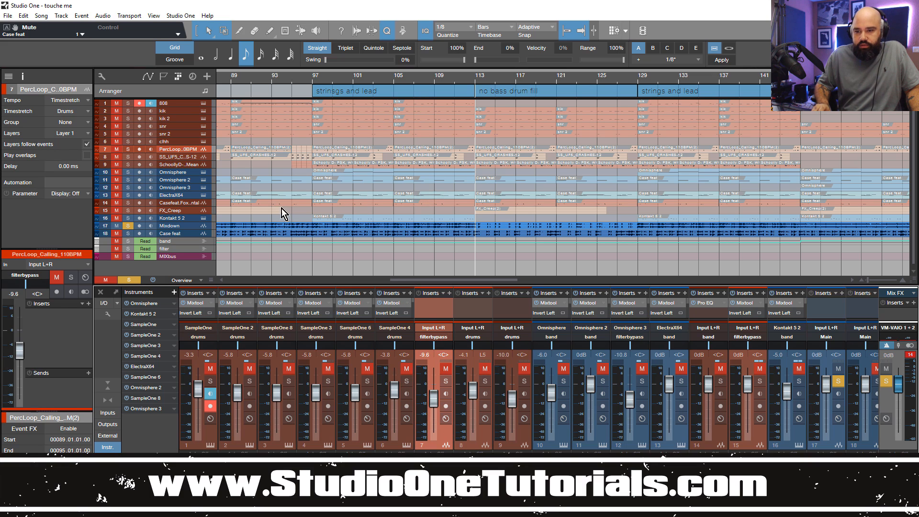
pyautogui.click(186, 159)
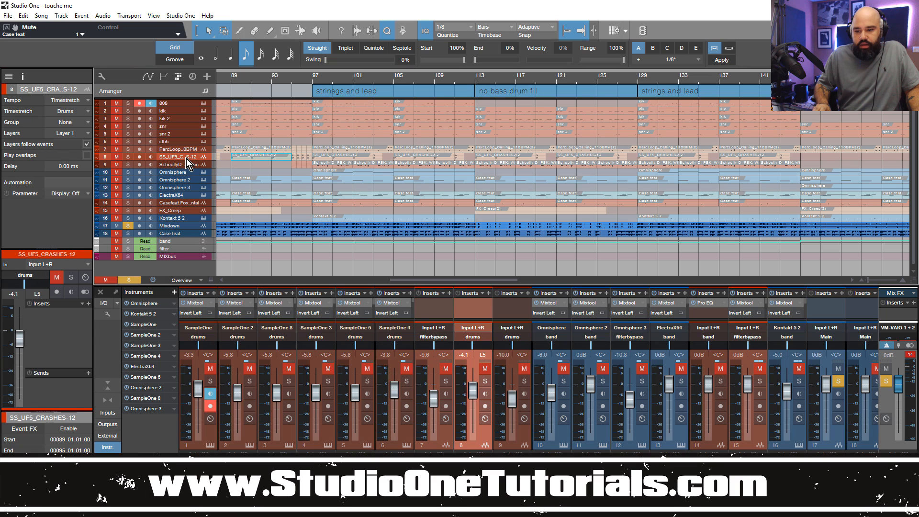
pyautogui.click(443, 438)
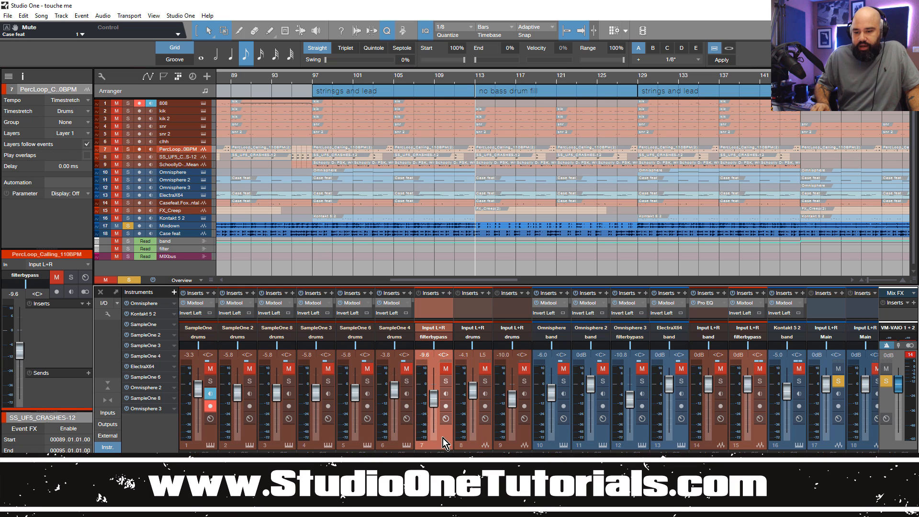
pyautogui.hscroll(6, 528, 383)
pyautogui.hscroll(-1, 528, 383)
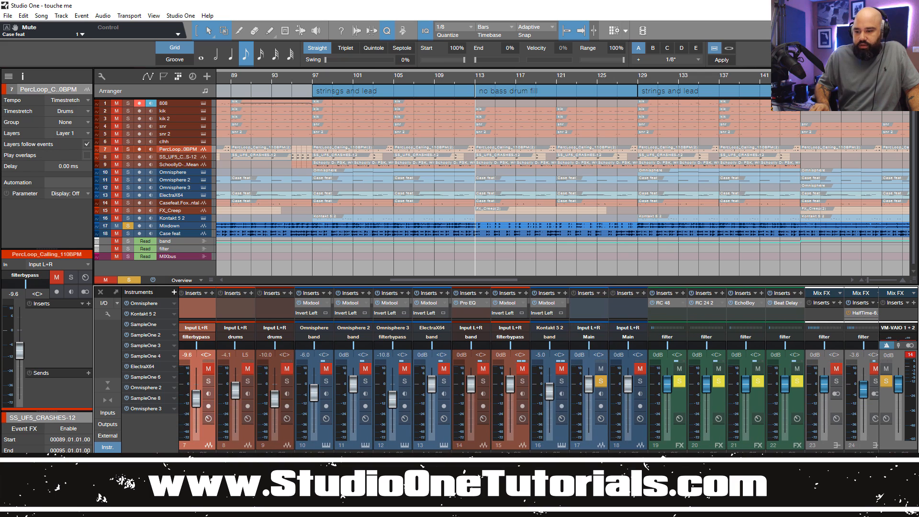
pyautogui.hscroll(-3, 529, 383)
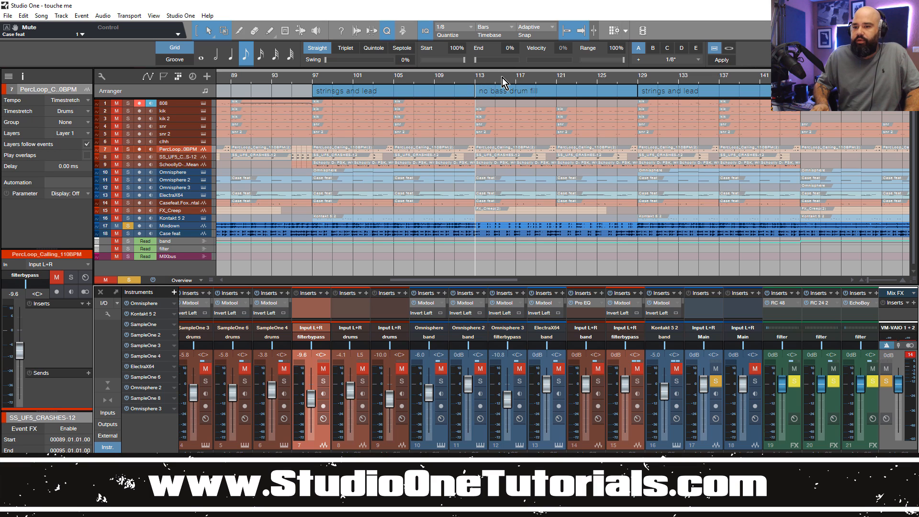
# Step: Play the no bass drum fill section from bar 113, then replay its ending from about bar 125
pyautogui.press('space')
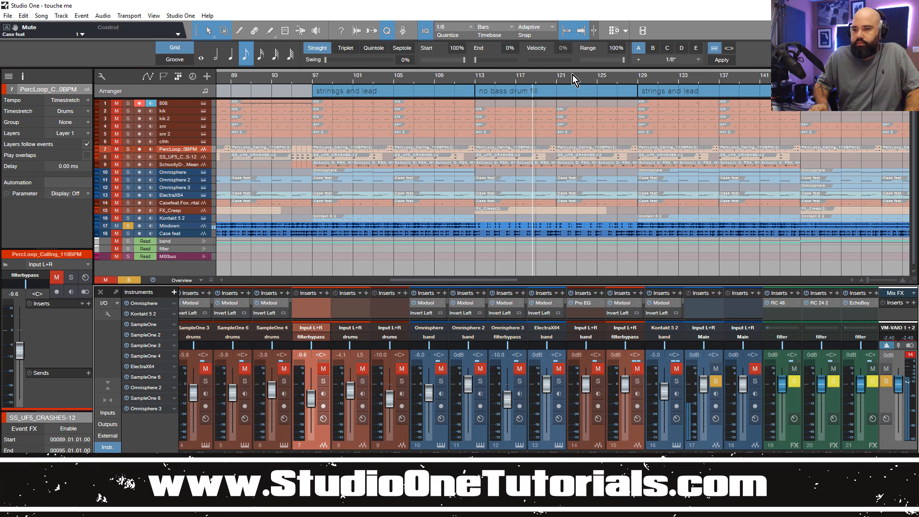
pyautogui.moveTo(569, 78); pyautogui.dragTo(524, 76)
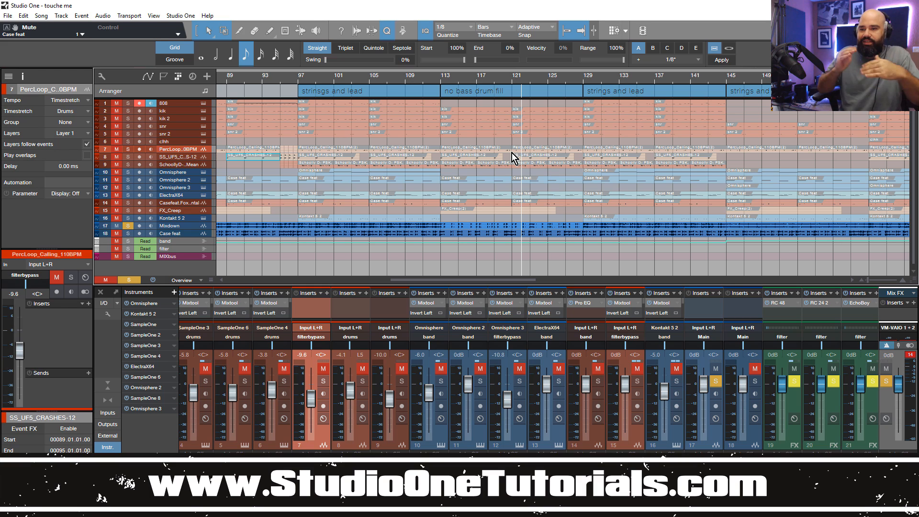
pyautogui.click(567, 78)
pyautogui.click(558, 77)
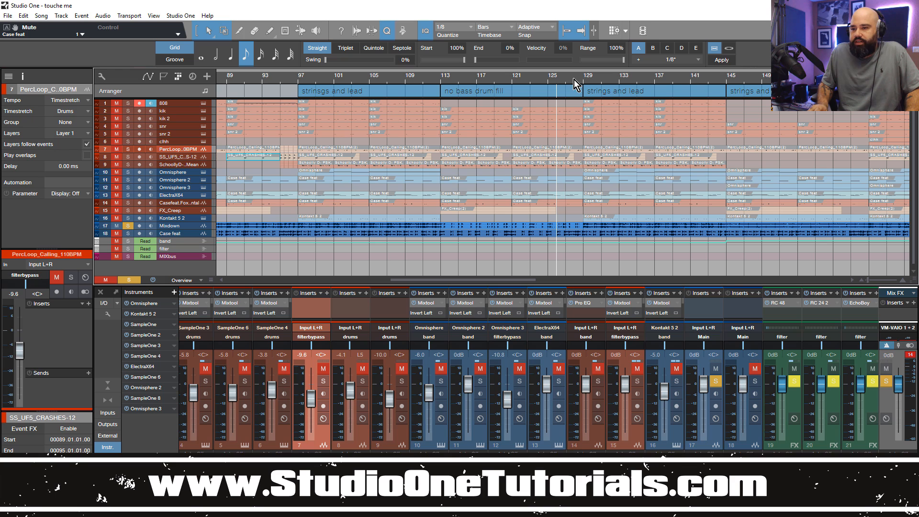
pyautogui.press('space')
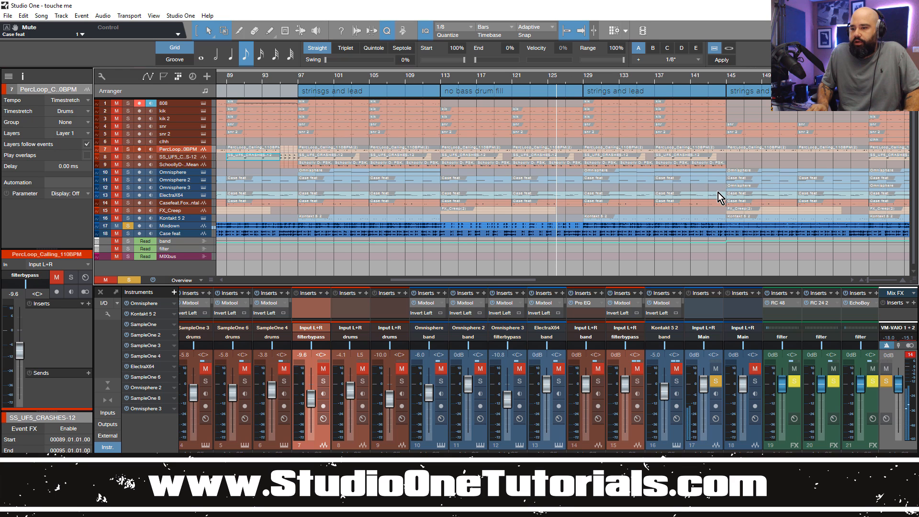
# Step: Replay Mixdown from bar 121 into the strings and lead section at bar 129, then stop playback
pyautogui.moveTo(639, 77); pyautogui.dragTo(579, 77)
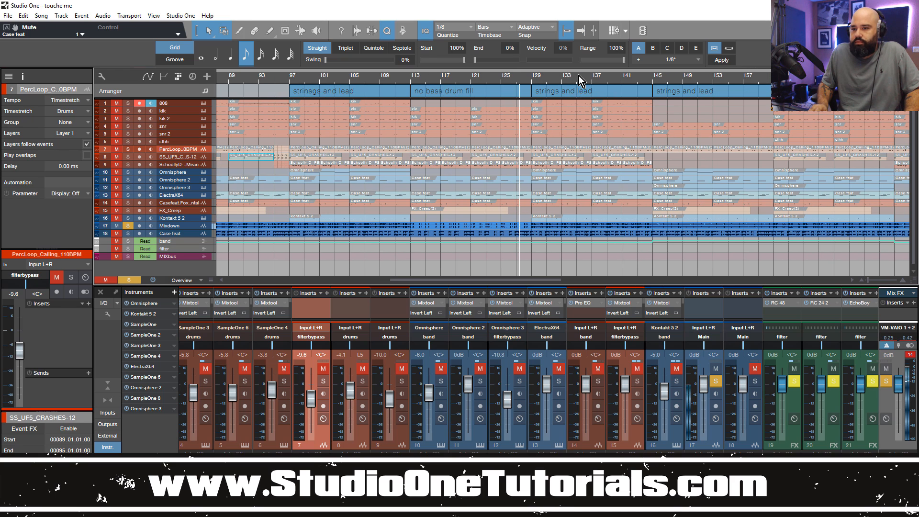
pyautogui.click(471, 79)
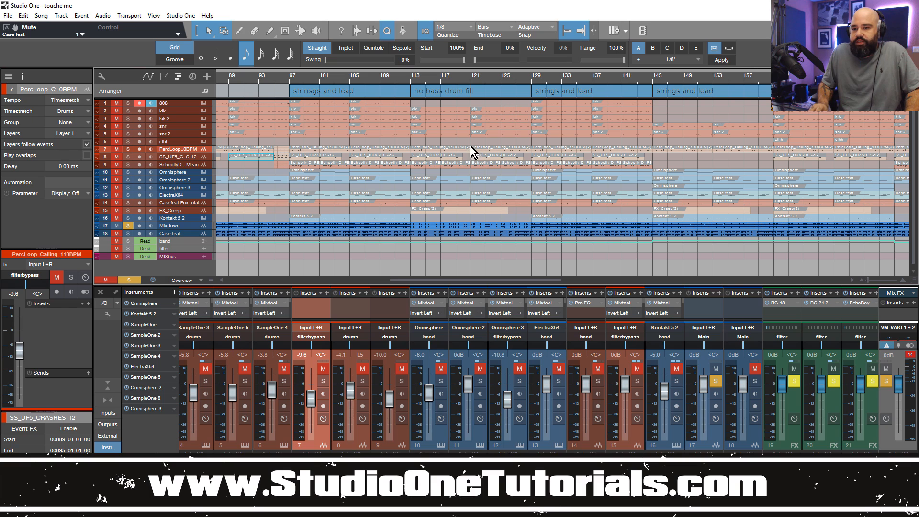
pyautogui.press('space')
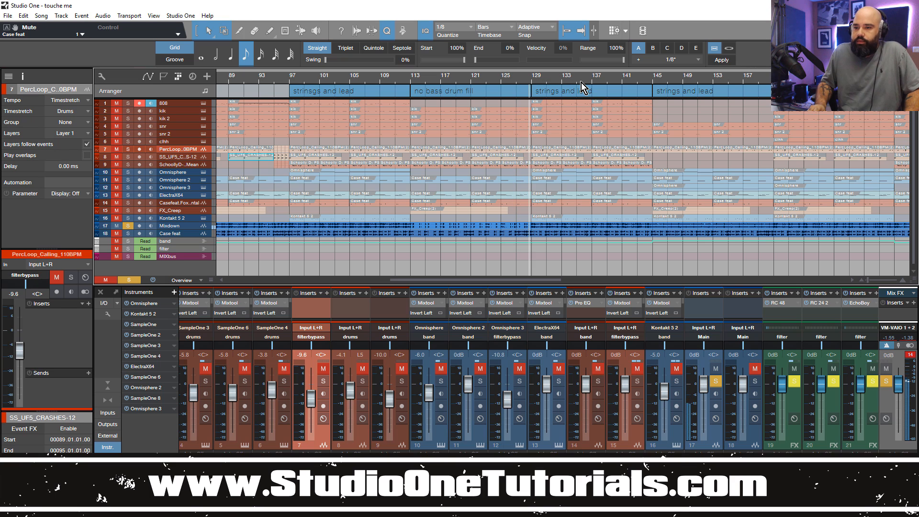
pyautogui.moveTo(623, 85); pyautogui.dragTo(570, 77)
pyautogui.press('space')
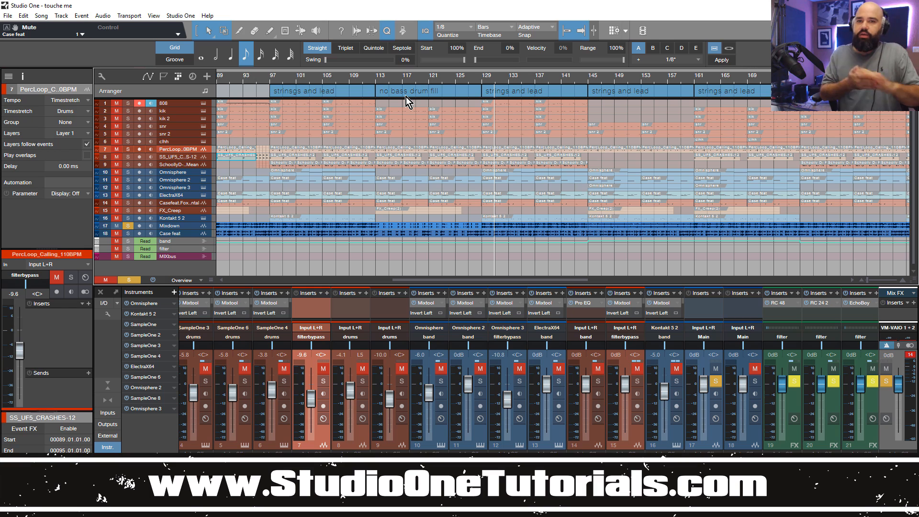
# Step: Play Mixdown from bar 129, then solo Case feat instead and replay from bar 125
pyautogui.click(482, 81)
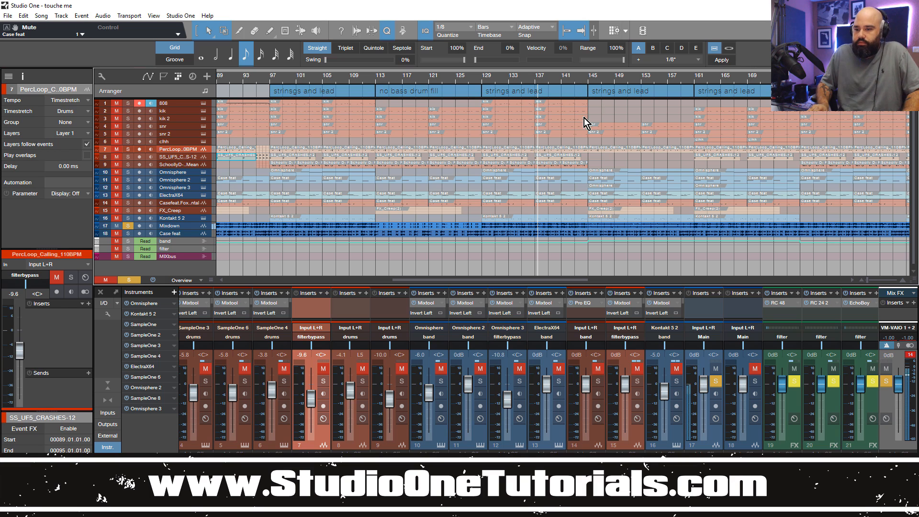
pyautogui.click(128, 233)
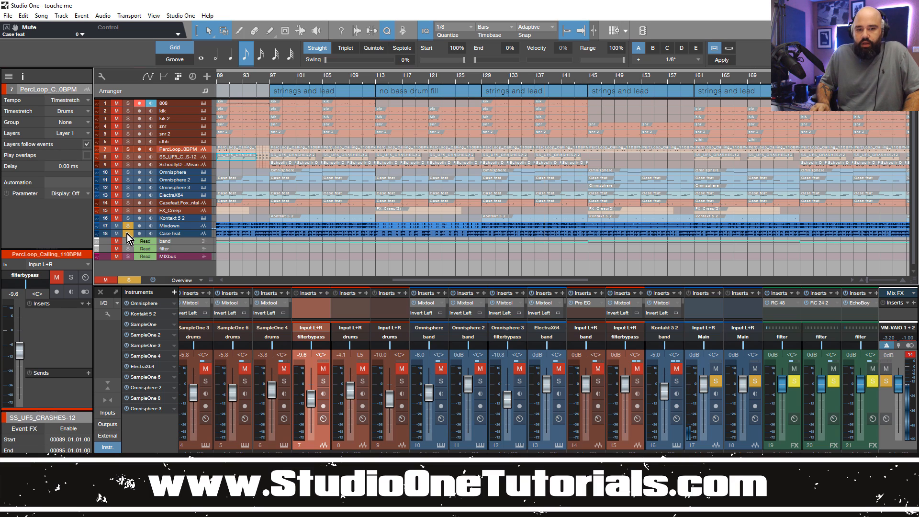
pyautogui.click(127, 225)
pyautogui.click(455, 78)
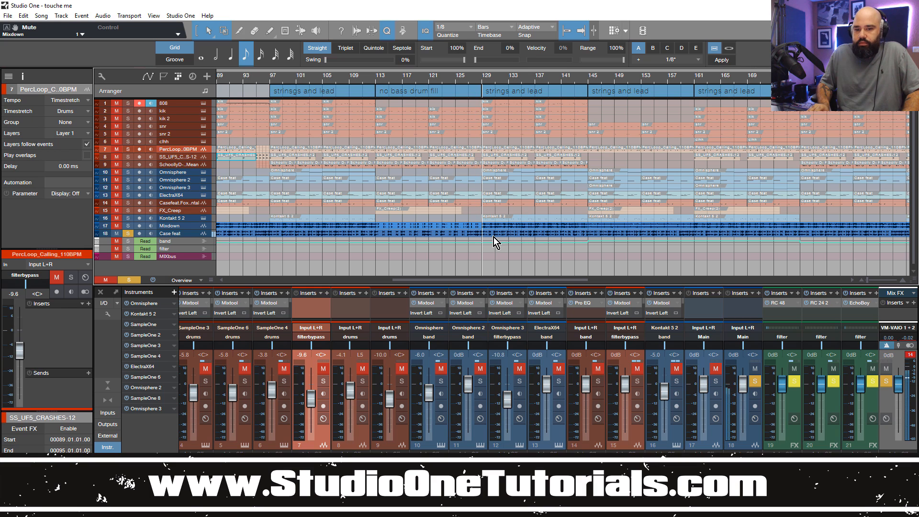
# Step: Switch the solo back to Mixdown and play the same passage from bar 125 for comparison
pyautogui.click(128, 233)
pyautogui.click(129, 227)
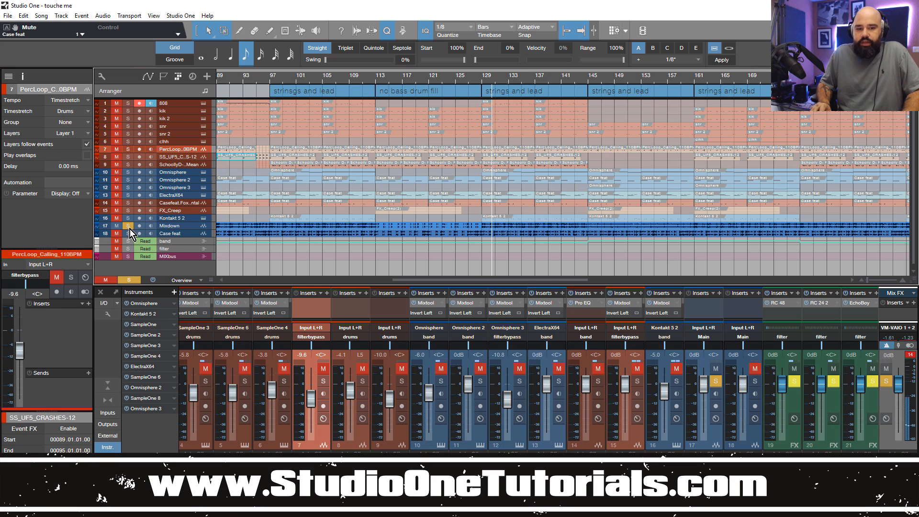
pyautogui.click(456, 79)
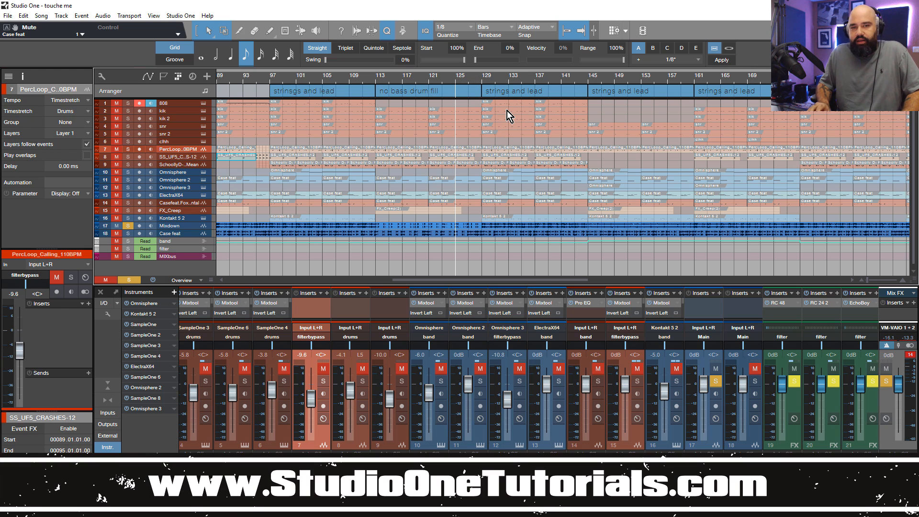
pyautogui.press('space')
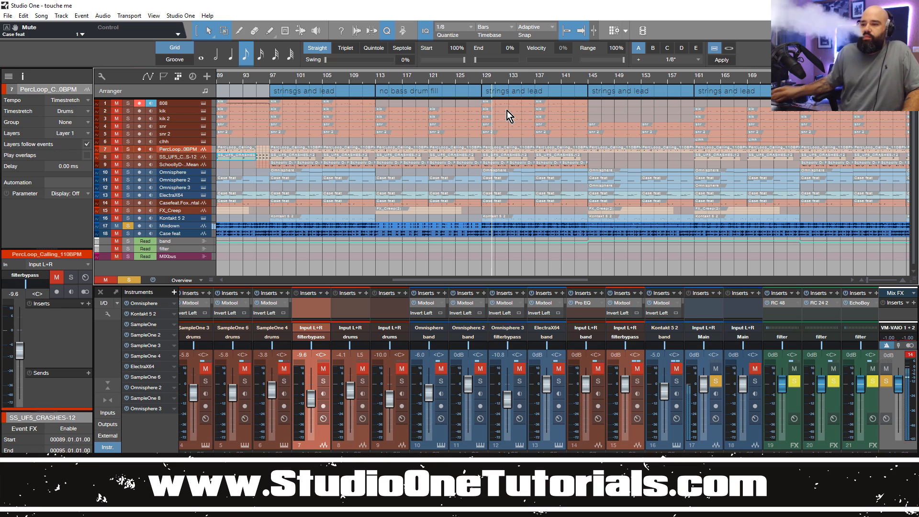
# Step: Move playback to bar 145 and inspect the output routing options of the Omnisphere 3 channel without changing them
pyautogui.click(585, 80)
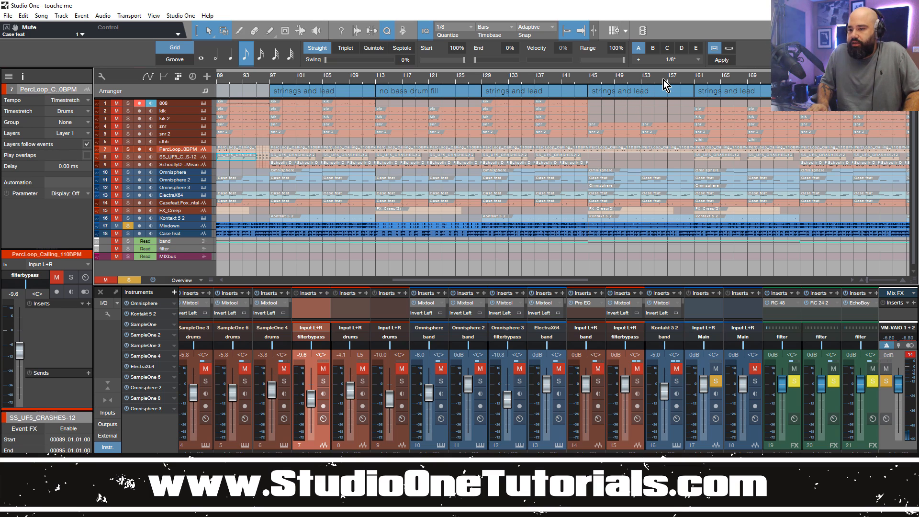
pyautogui.moveTo(666, 82); pyautogui.dragTo(543, 78)
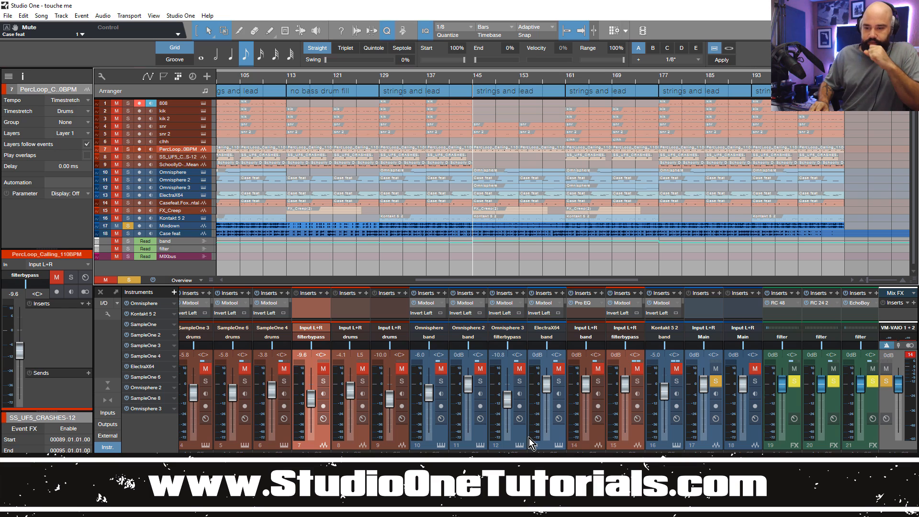
pyautogui.click(519, 337)
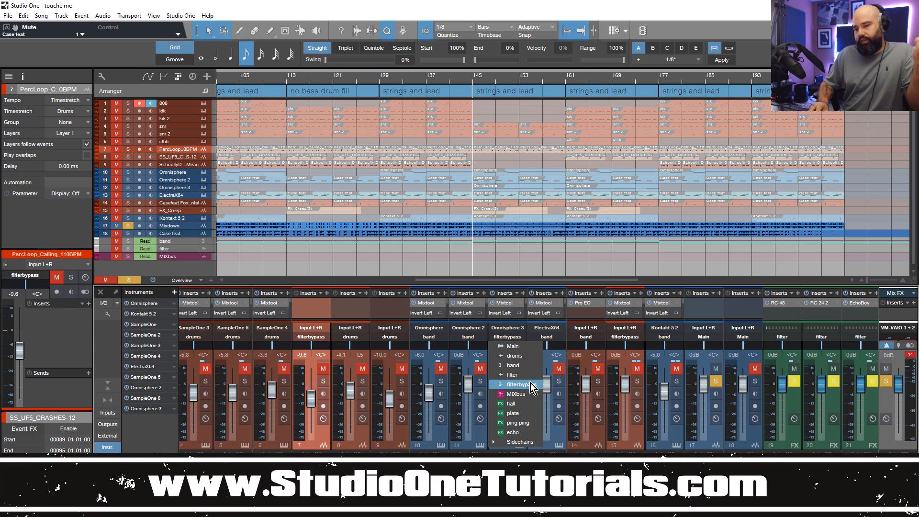
pyautogui.click(884, 187)
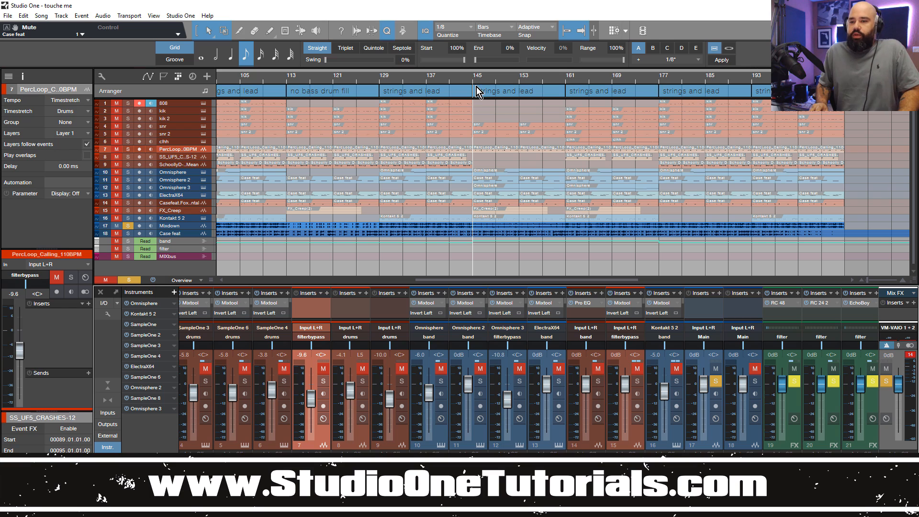
# Step: Play Mixdown from bar 145 and move Looperator to the first insert slot of the MIXbus channel
pyautogui.press('space')
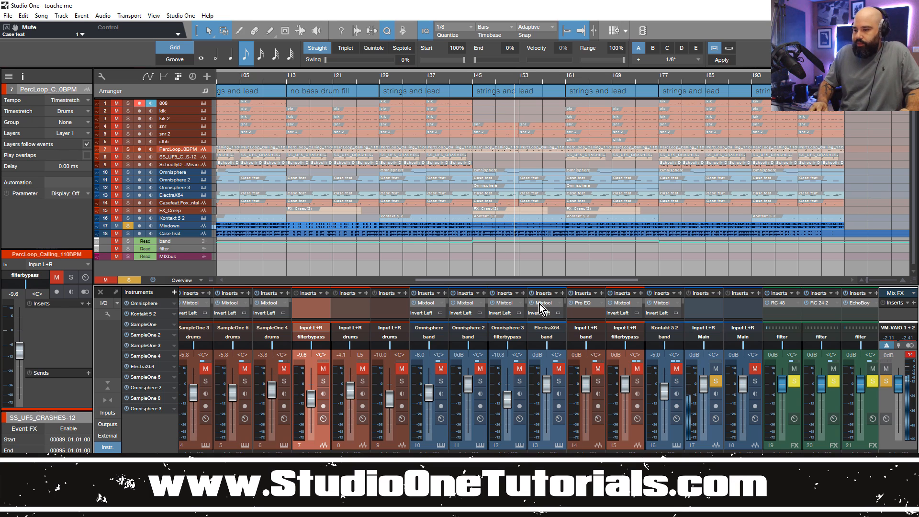
pyautogui.hscroll(6, 775, 306)
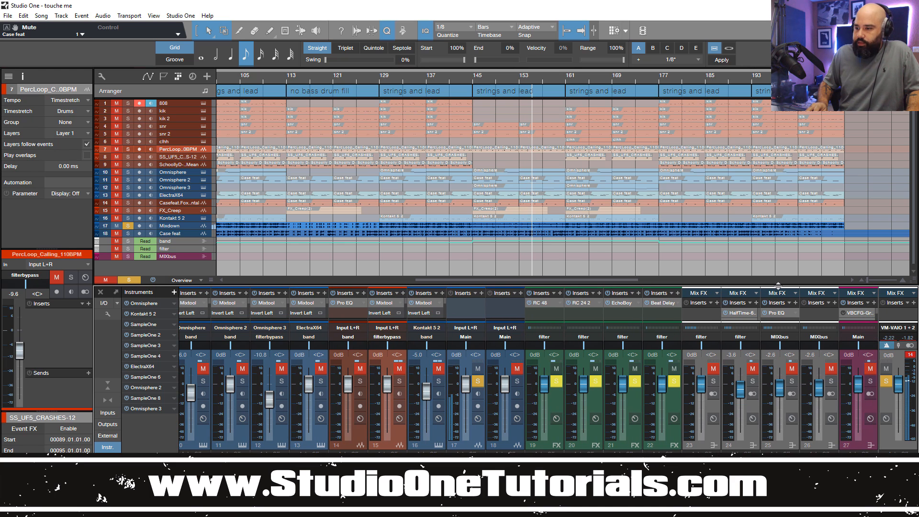
pyautogui.moveTo(779, 287); pyautogui.dragTo(785, 141)
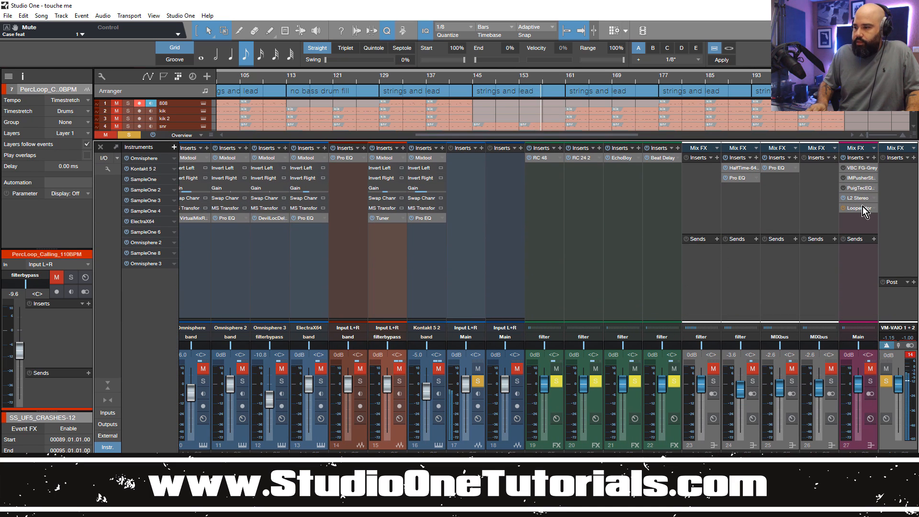
pyautogui.moveTo(869, 170); pyautogui.dragTo(867, 170)
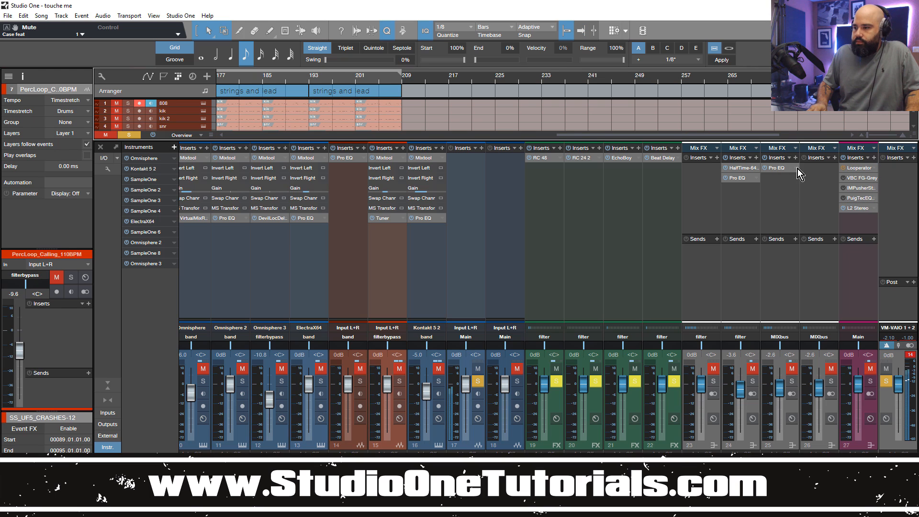
pyautogui.moveTo(805, 140); pyautogui.dragTo(726, 284)
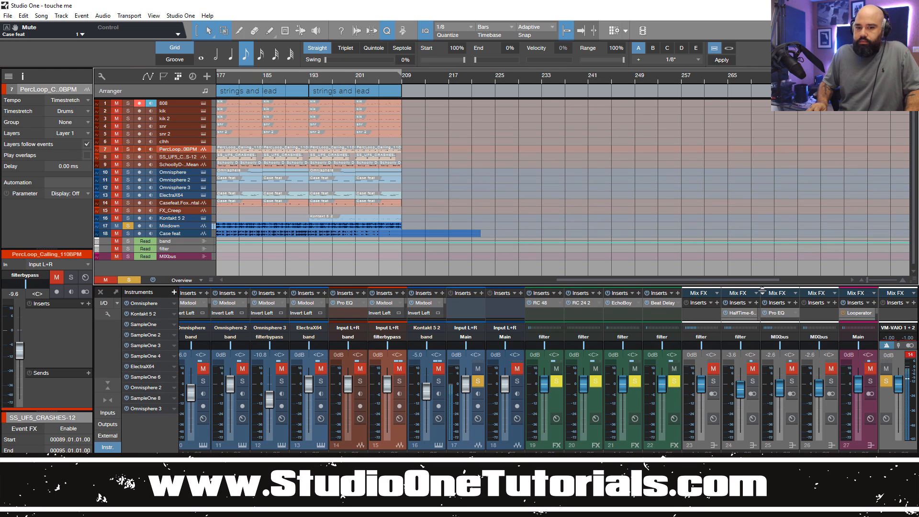
pyautogui.hscroll(-7, 450, 387)
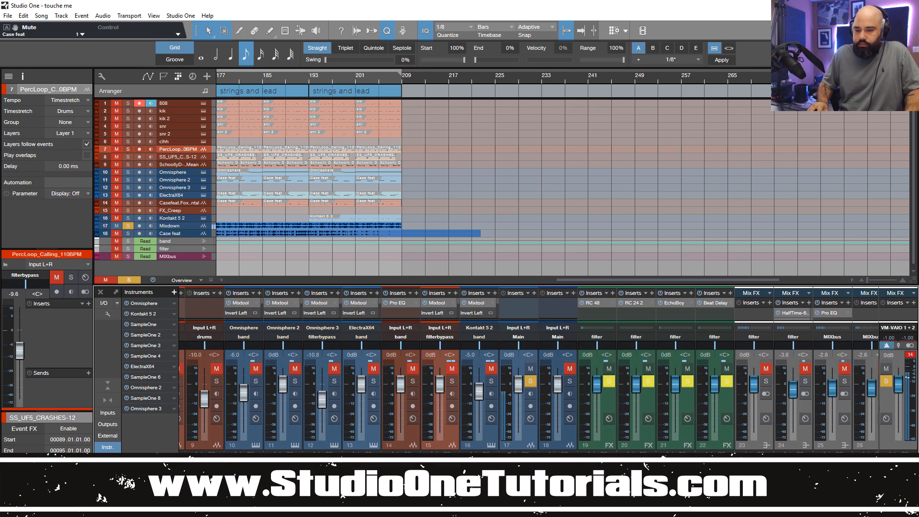
# Step: Open the clhh event at bar 161 for note viewing and play Mixdown from that bar
pyautogui.moveTo(277, 80); pyautogui.dragTo(429, 110)
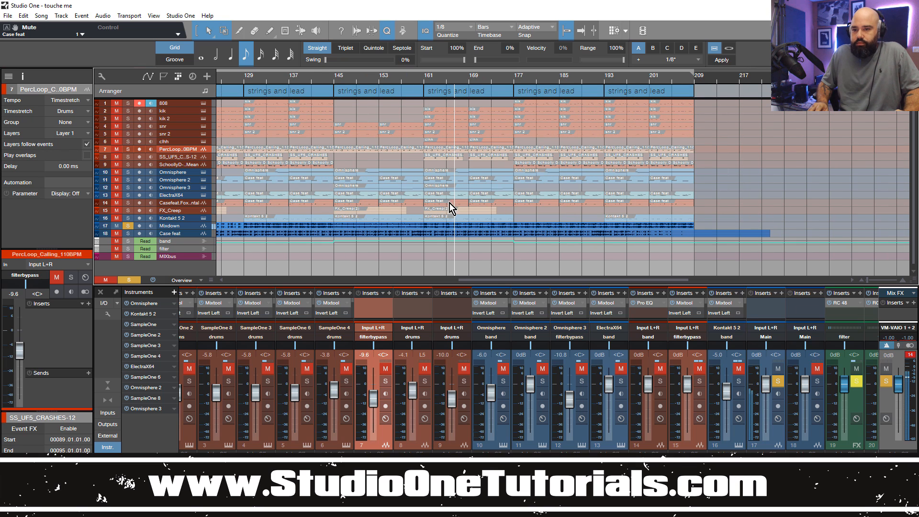
pyautogui.doubleClick(444, 141)
pyautogui.moveTo(387, 282); pyautogui.dragTo(383, 264)
pyautogui.click(423, 80)
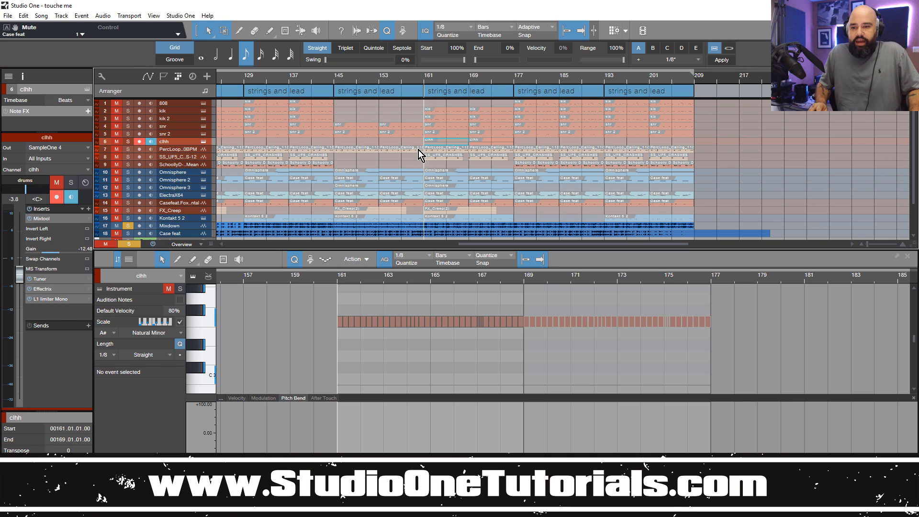
# Step: Inspect the clhh track's SampleOne 4 instrument and its Effectrix insert, then close both plug-ins
pyautogui.click(204, 141)
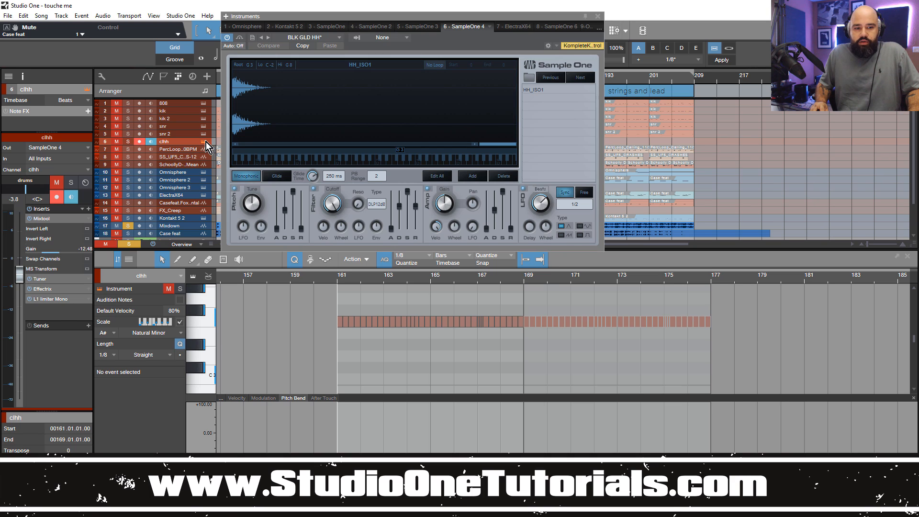
pyautogui.click(64, 289)
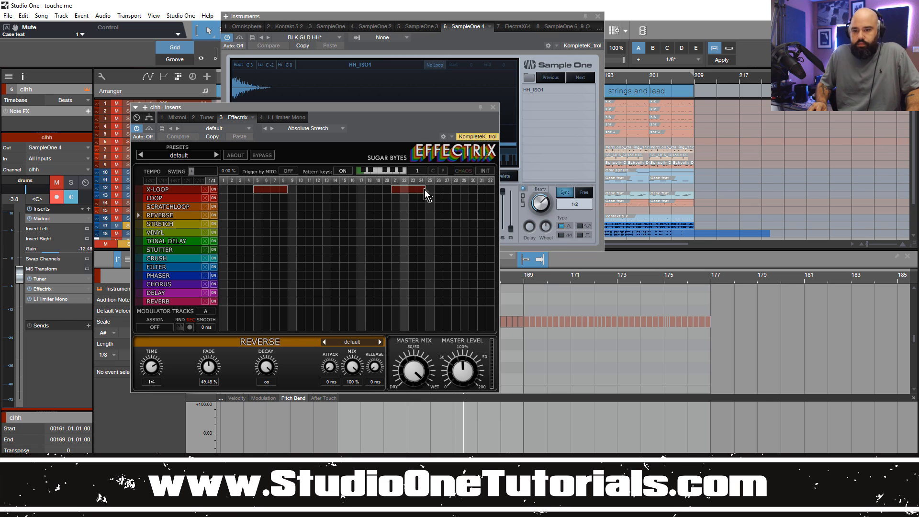
pyautogui.click(492, 108)
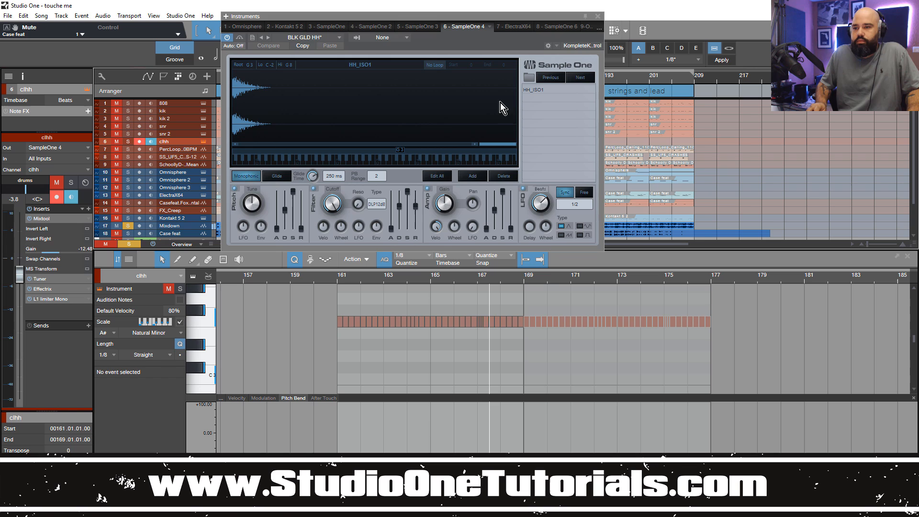
pyautogui.click(597, 16)
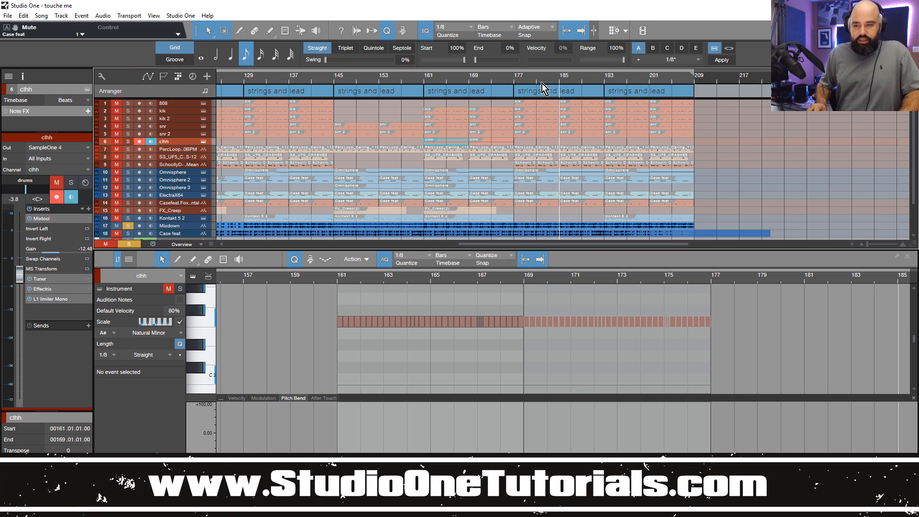
# Step: Examine the whole arrangement from the song's start, checking the drum loop and instrument tracks at different track heights
pyautogui.moveTo(544, 81); pyautogui.dragTo(605, 63)
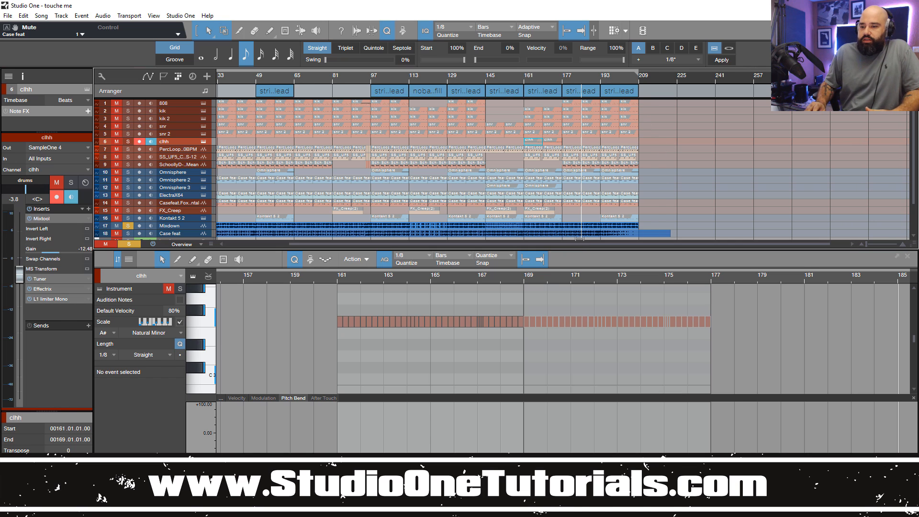
pyautogui.moveTo(585, 246); pyautogui.dragTo(483, 237)
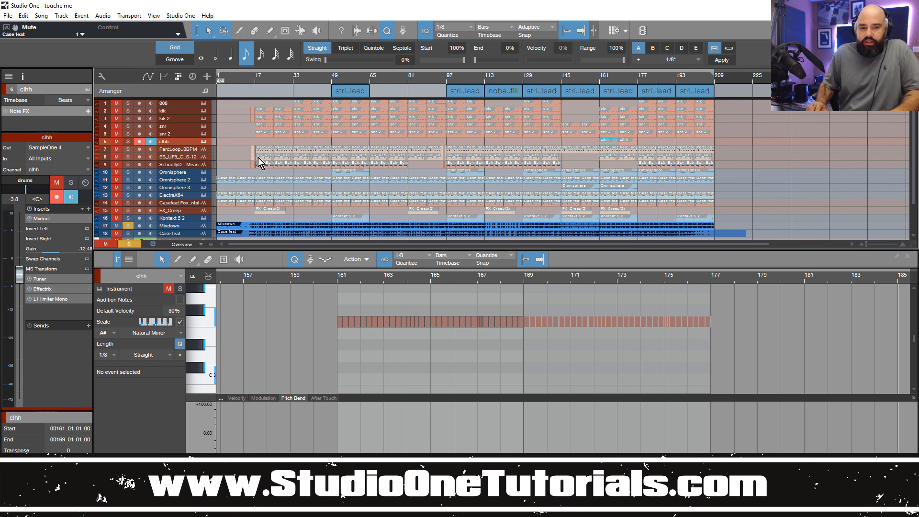
pyautogui.scroll(2, 341, 161)
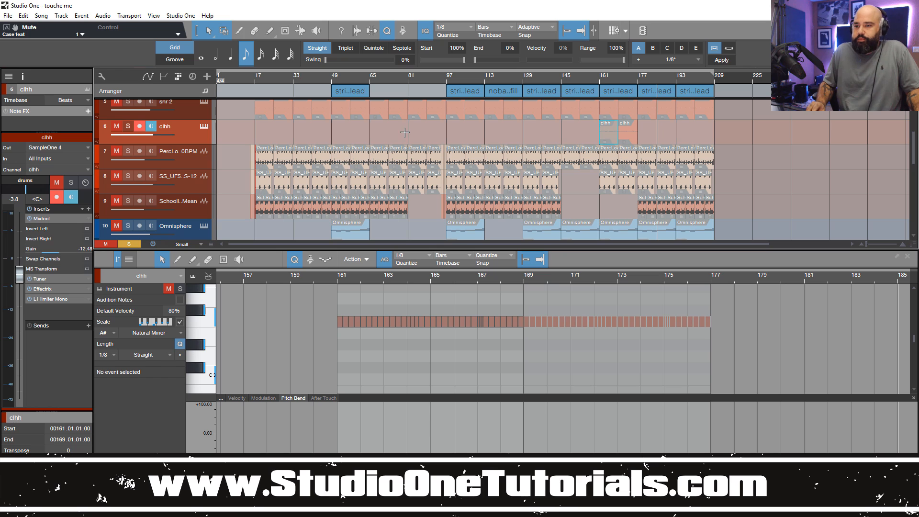
pyautogui.scroll(-2, 405, 131)
pyautogui.scroll(-1, 409, 133)
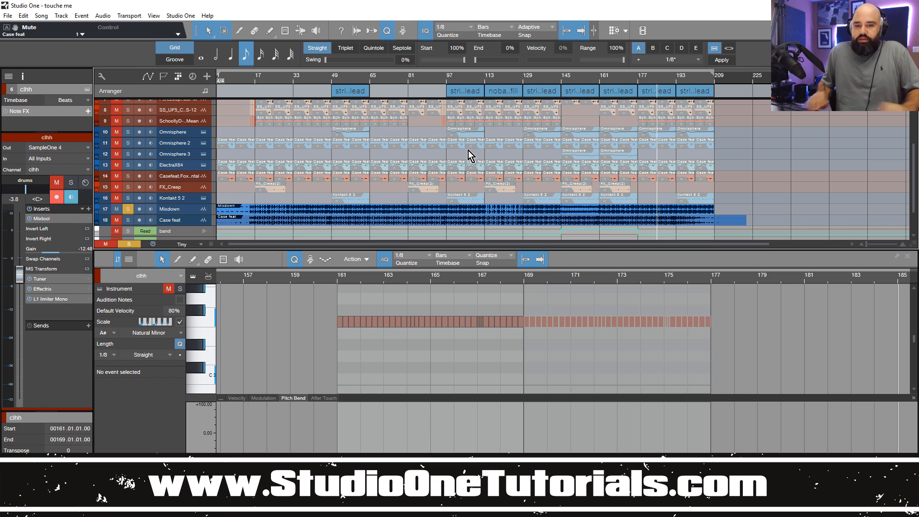
pyautogui.scroll(1, 283, 119)
pyautogui.scroll(1, 282, 122)
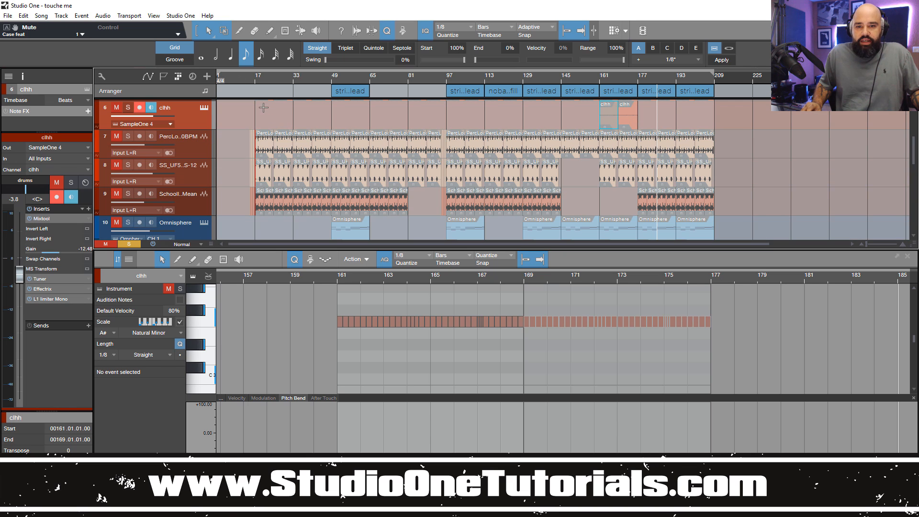
# Step: Inspect the short events at bar 17 on the PercLoop, SS_UF5 crashes and Schoolly D tracks, then return to the full arrangement
pyautogui.moveTo(247, 77); pyautogui.dragTo(255, 118)
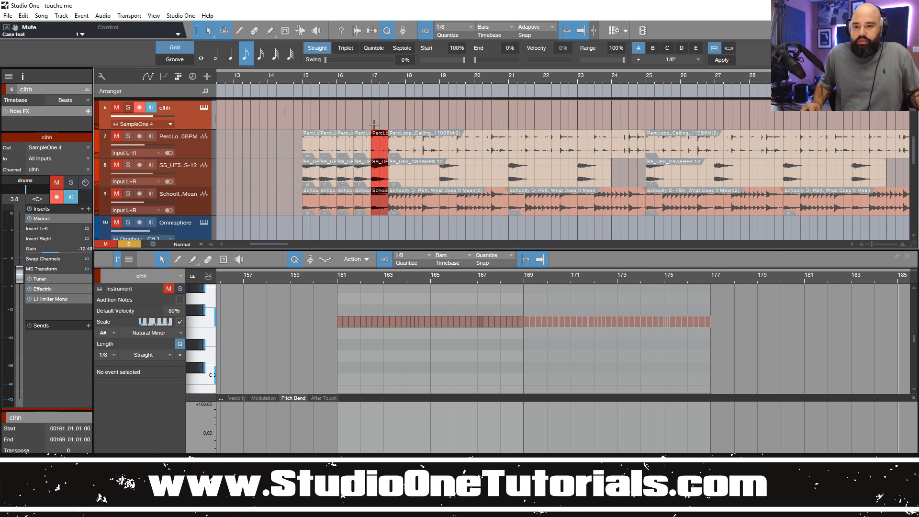
pyautogui.moveTo(373, 124); pyautogui.dragTo(382, 204)
pyautogui.click(381, 206)
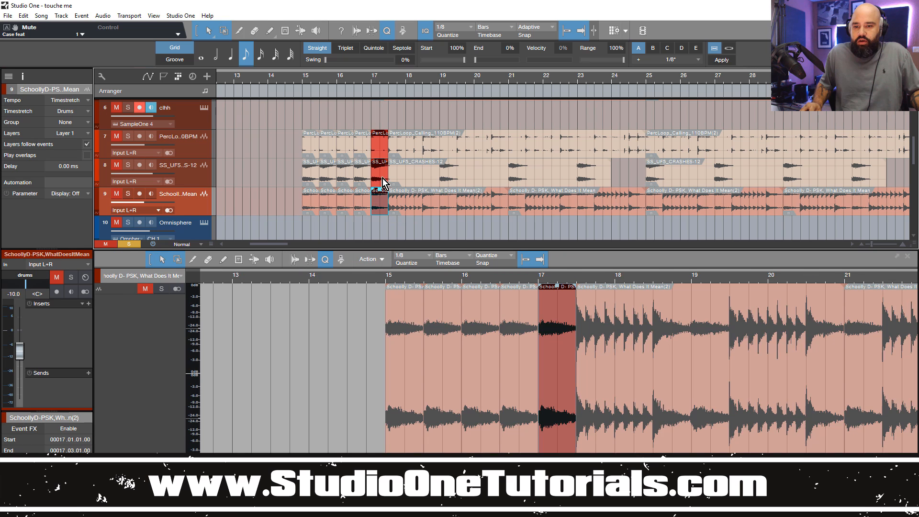
pyautogui.click(383, 178)
pyautogui.click(383, 154)
pyautogui.click(397, 89)
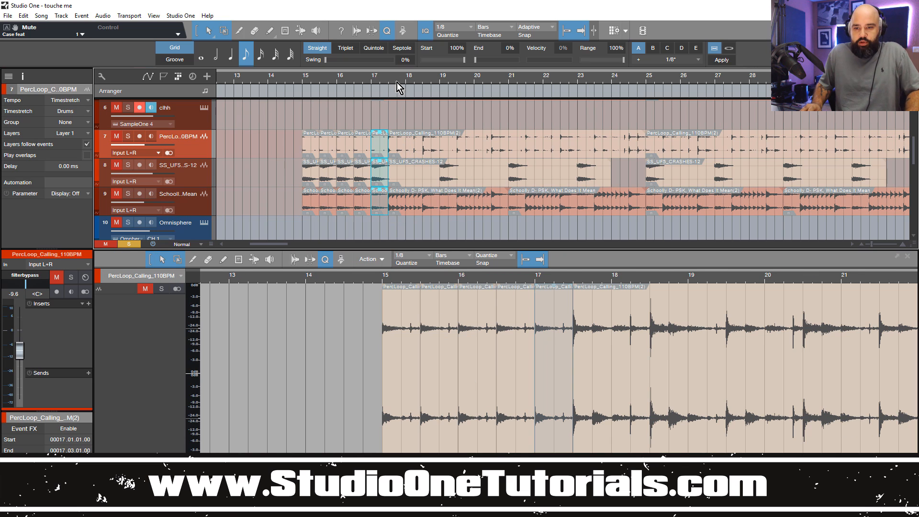
pyautogui.press('z')
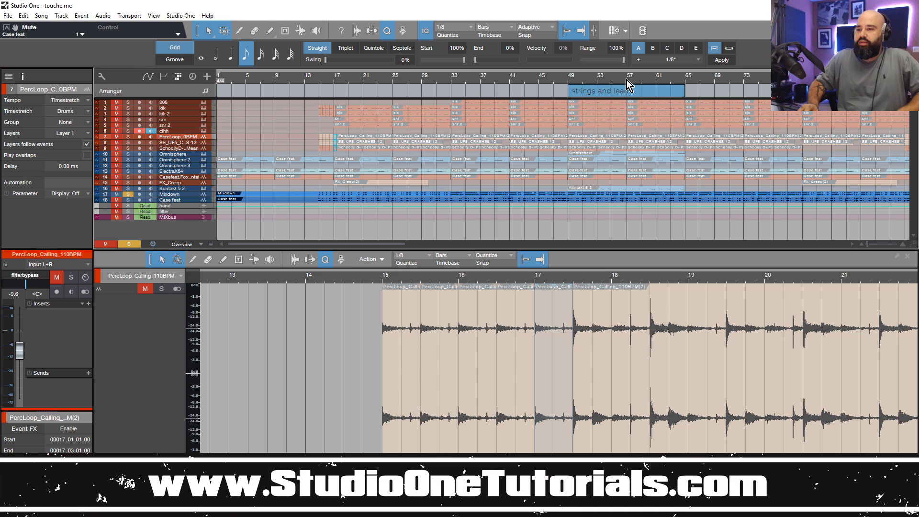
pyautogui.scroll(-5, 619, 77)
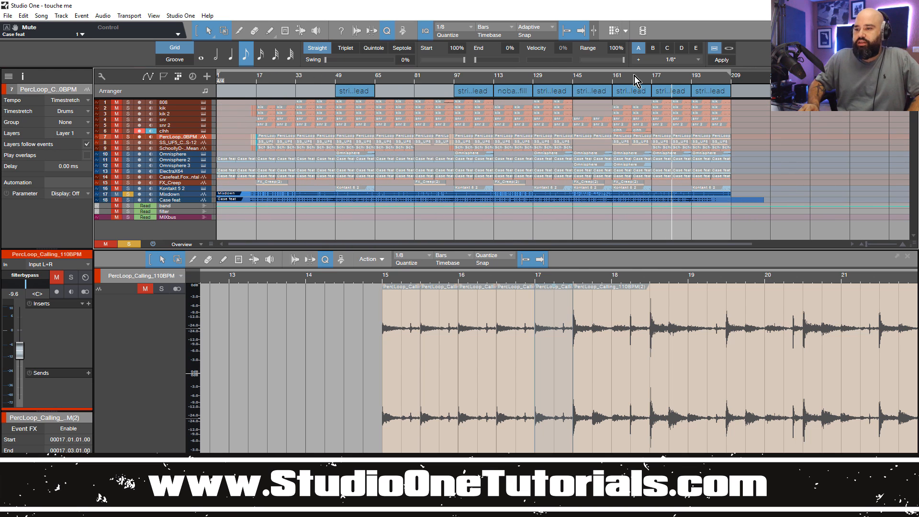